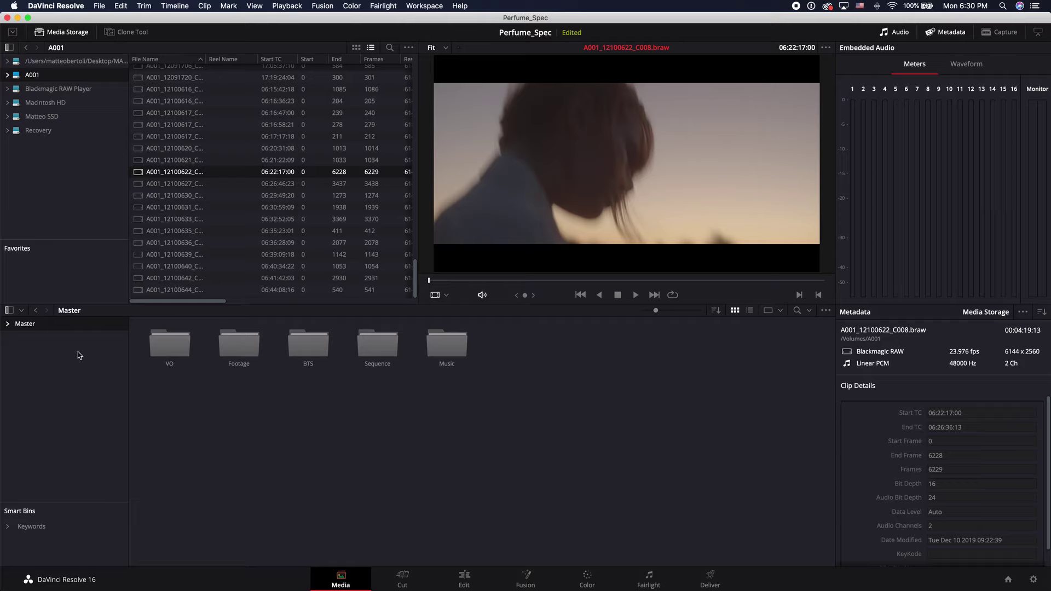
# - Expand the Master bin and look through the VO, Sequence, Music, Footage and BTS bins
pyautogui.click(7, 324)
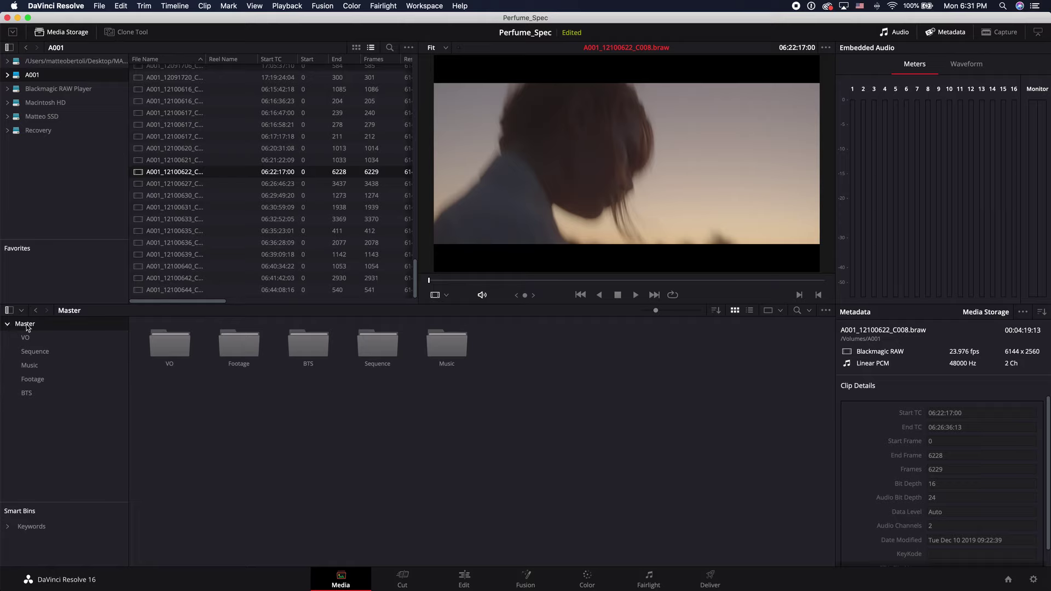
pyautogui.click(29, 339)
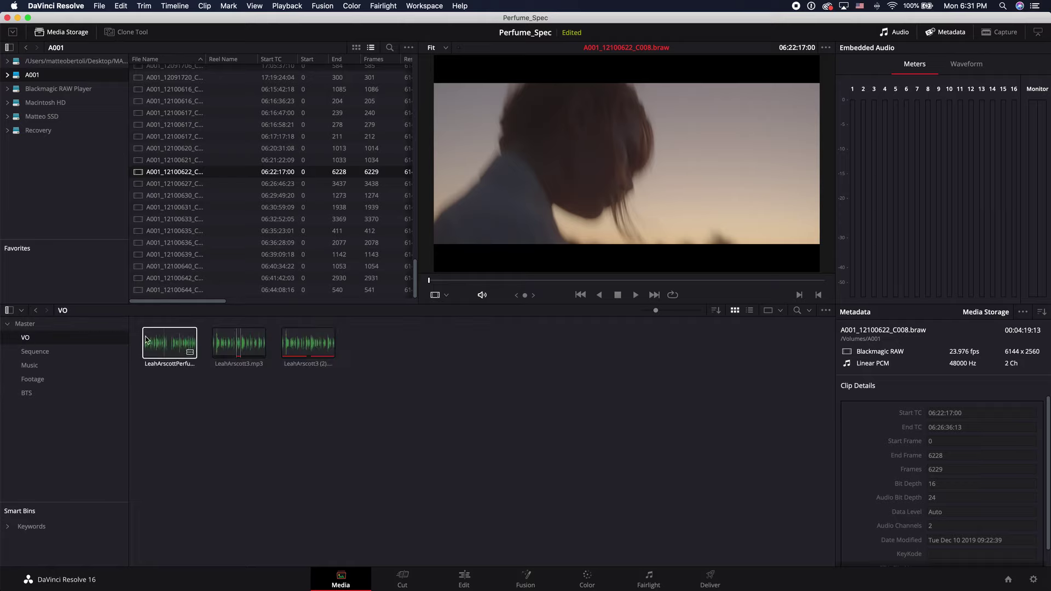
pyautogui.click(35, 355)
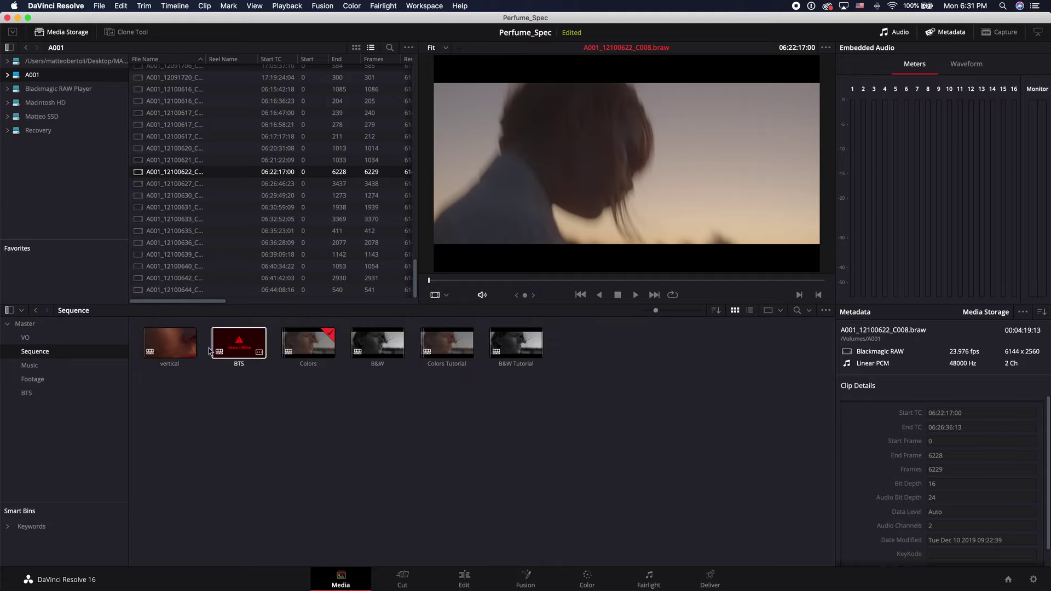
pyautogui.click(60, 366)
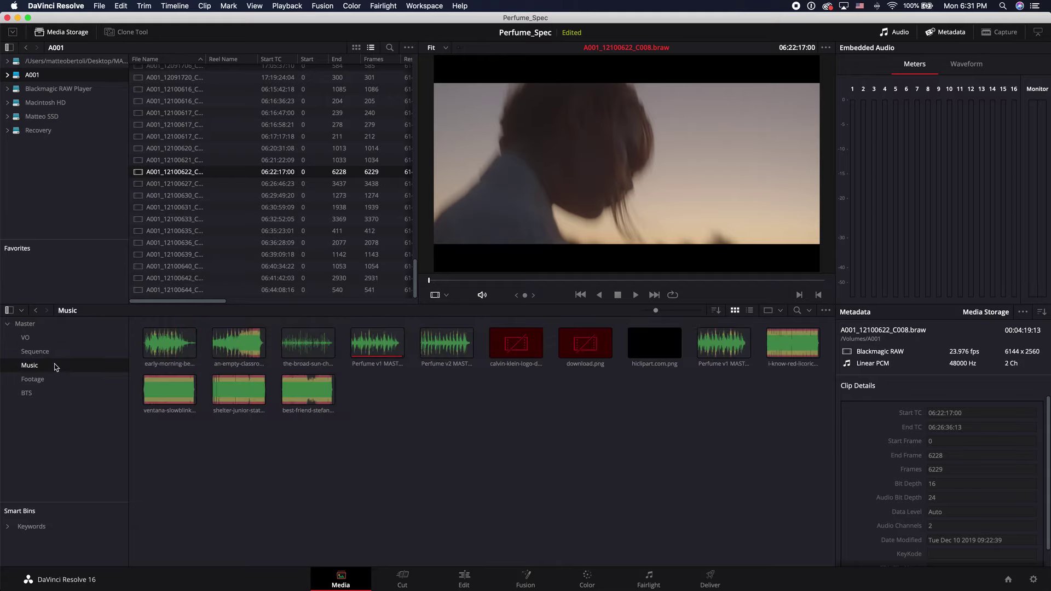
pyautogui.click(39, 380)
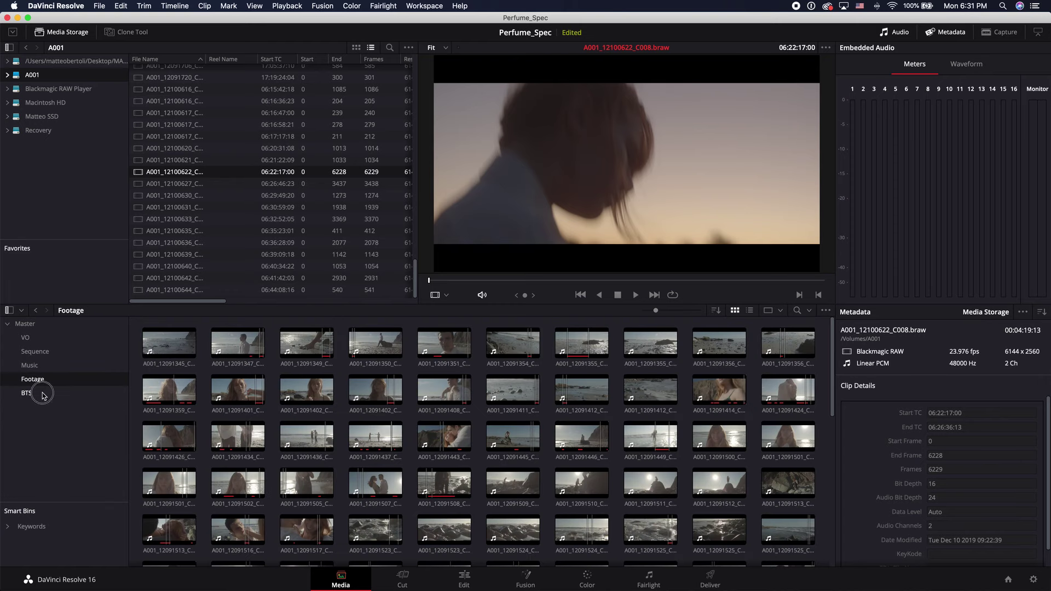
pyautogui.click(38, 394)
pyautogui.click(42, 381)
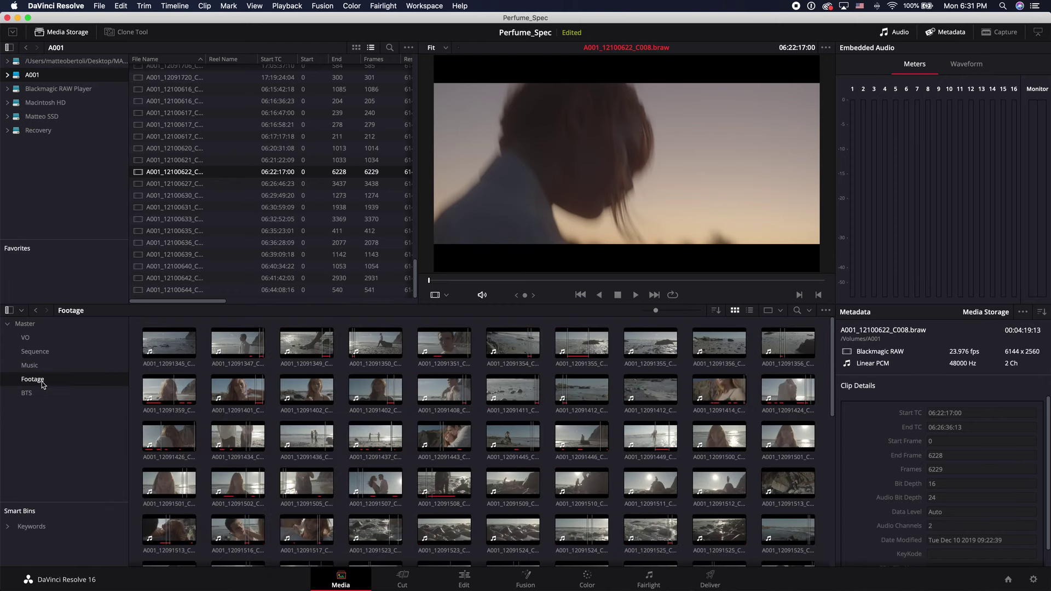
# - Check the format details of clip A001_12091347_C002.braw and look through the rest of the Footage bin
pyautogui.click(238, 344)
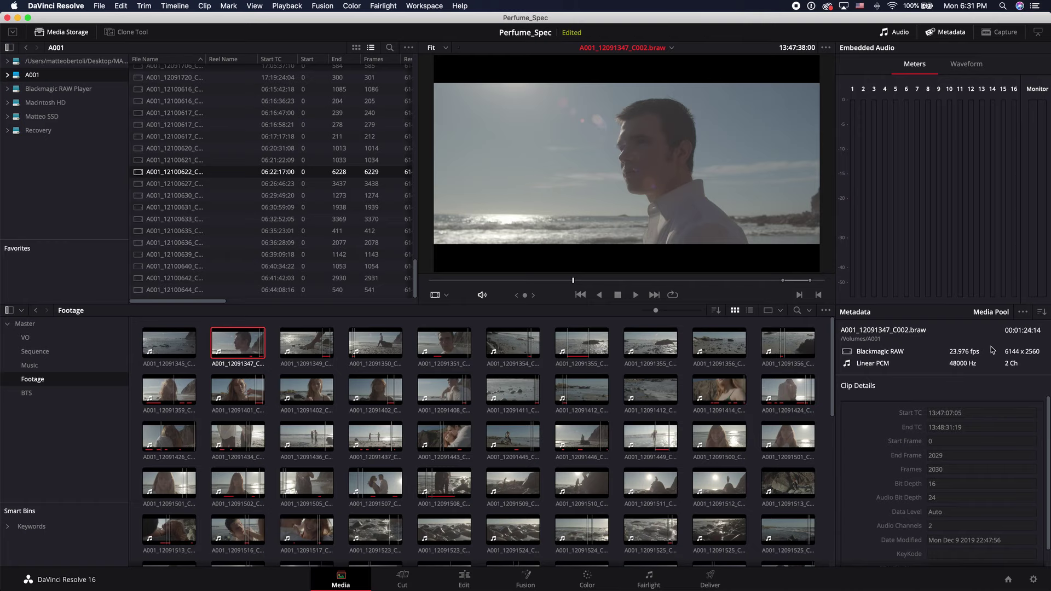
pyautogui.hotkey('shift', '9')
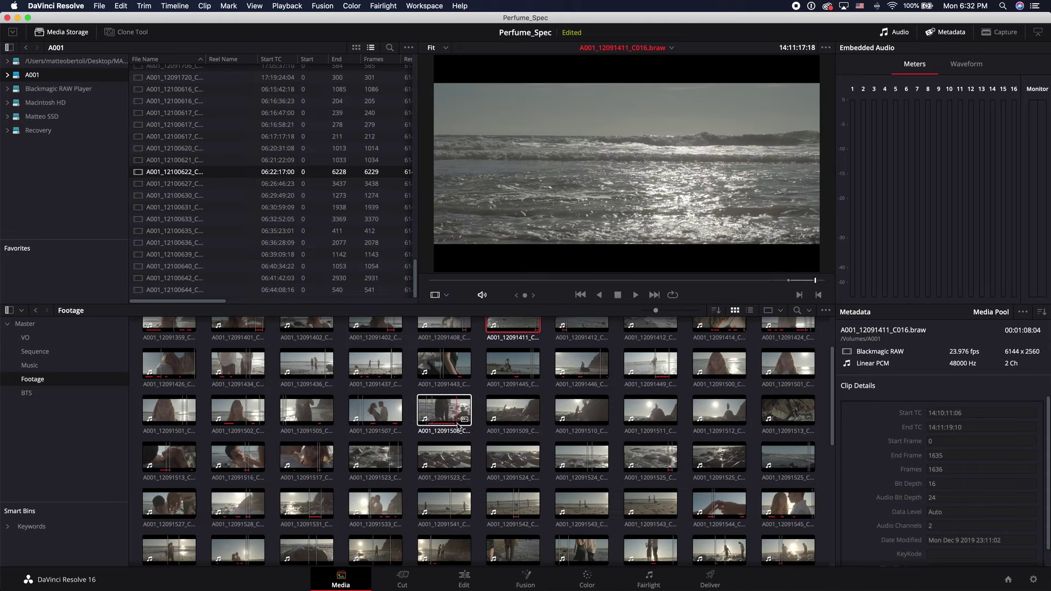
pyautogui.scroll(-5, 458, 420)
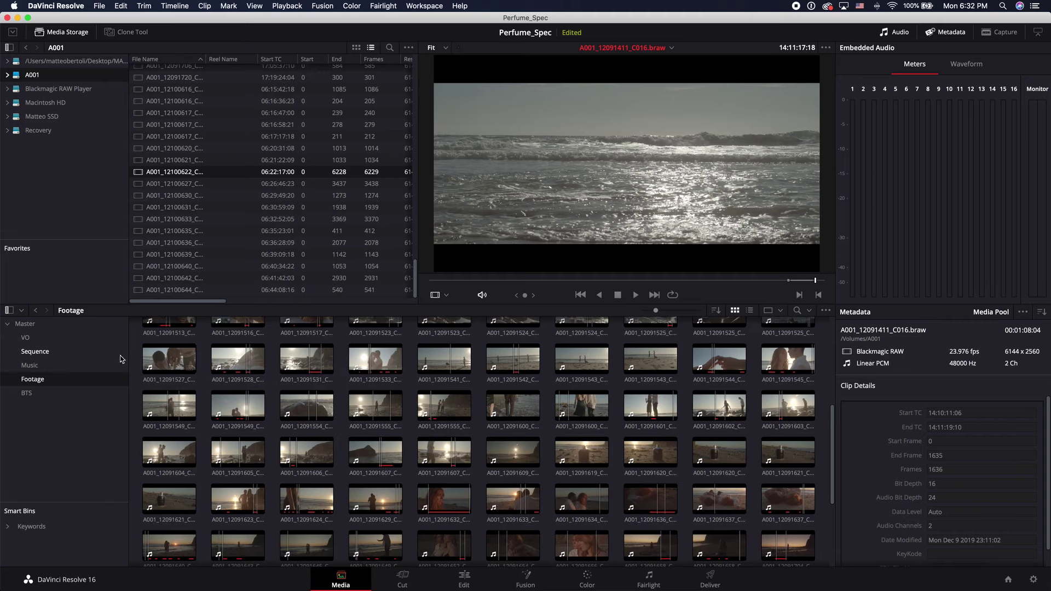
# - Open the Edit page, look at the Music bin's Perfume v2 MASTERED.mp3 and scrub through the Colors timeline to review the edit
pyautogui.click(464, 577)
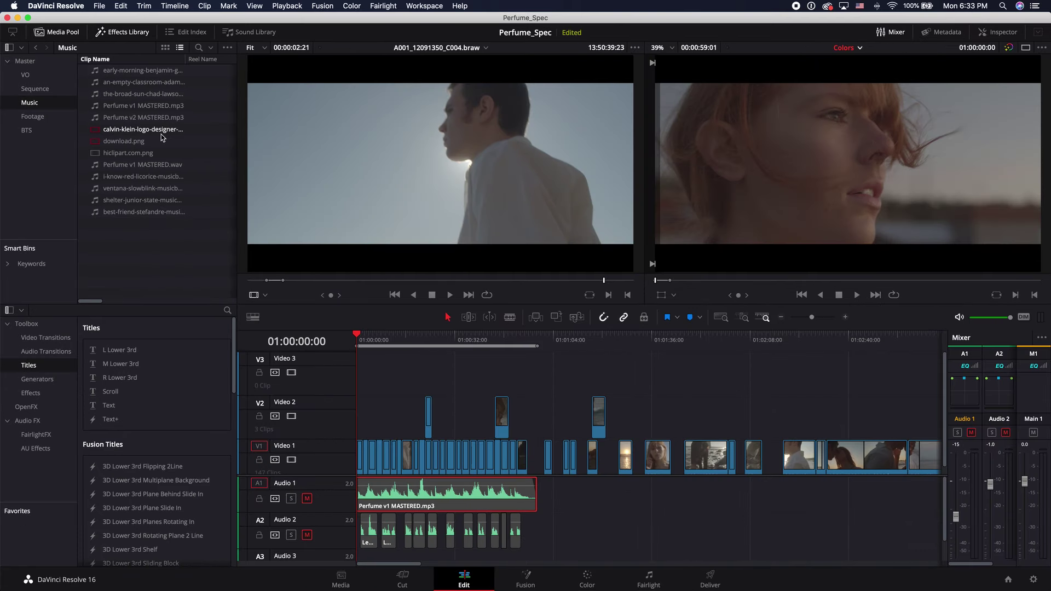
pyautogui.click(125, 117)
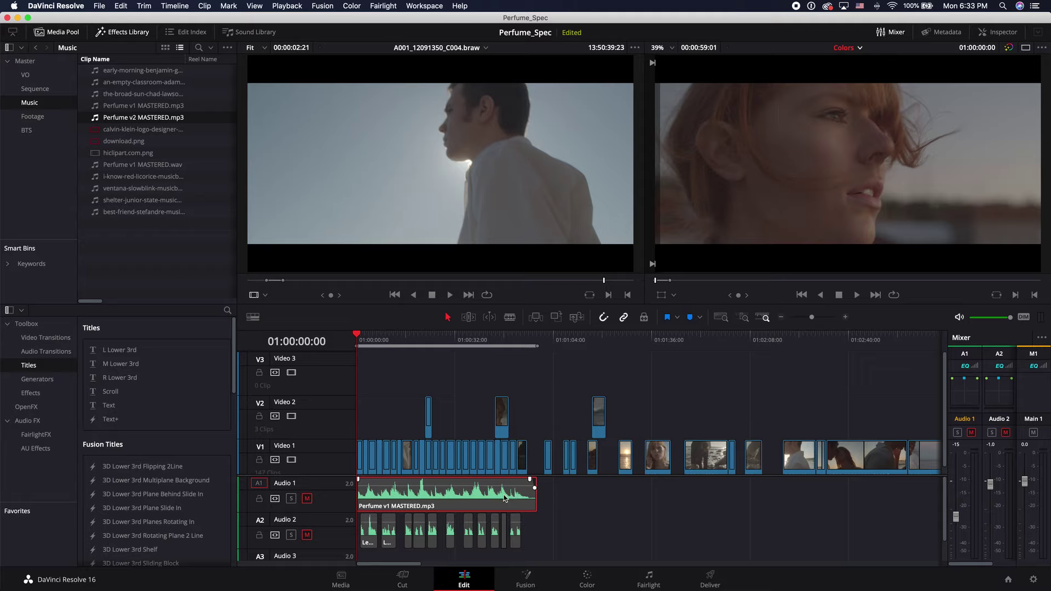
pyautogui.moveTo(574, 336); pyautogui.dragTo(654, 345)
pyautogui.press('super+minus')
pyautogui.press('super+minus')
pyautogui.press('super+minus')
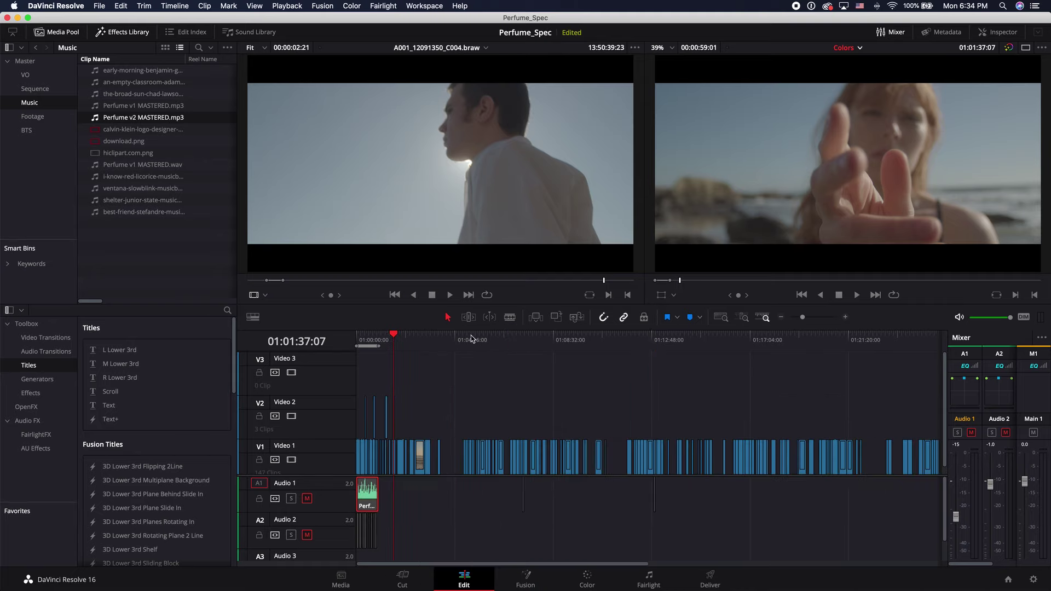
pyautogui.moveTo(473, 340); pyautogui.dragTo(718, 343)
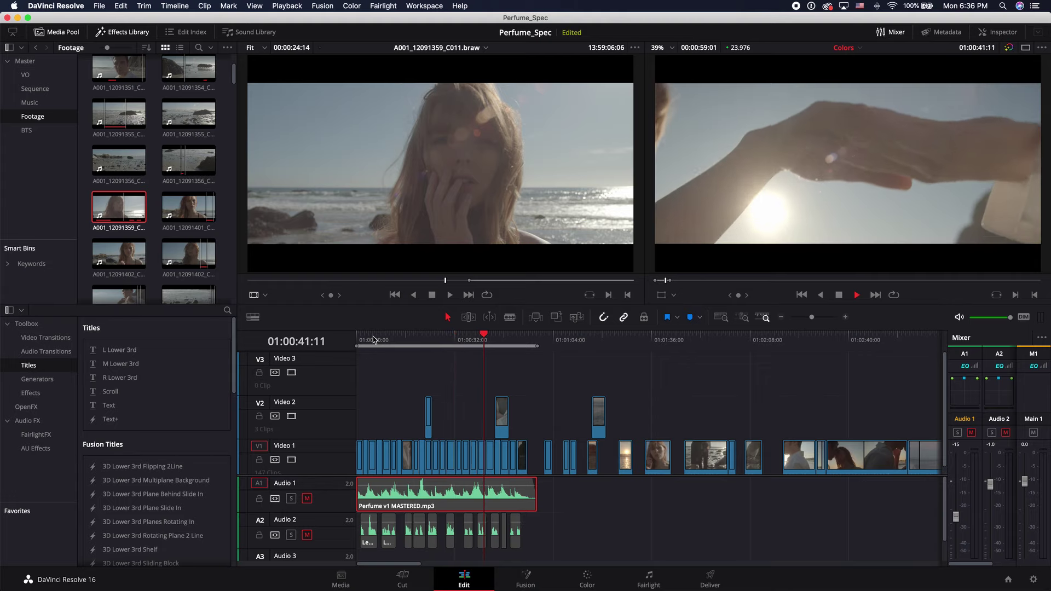
pyautogui.press('space')
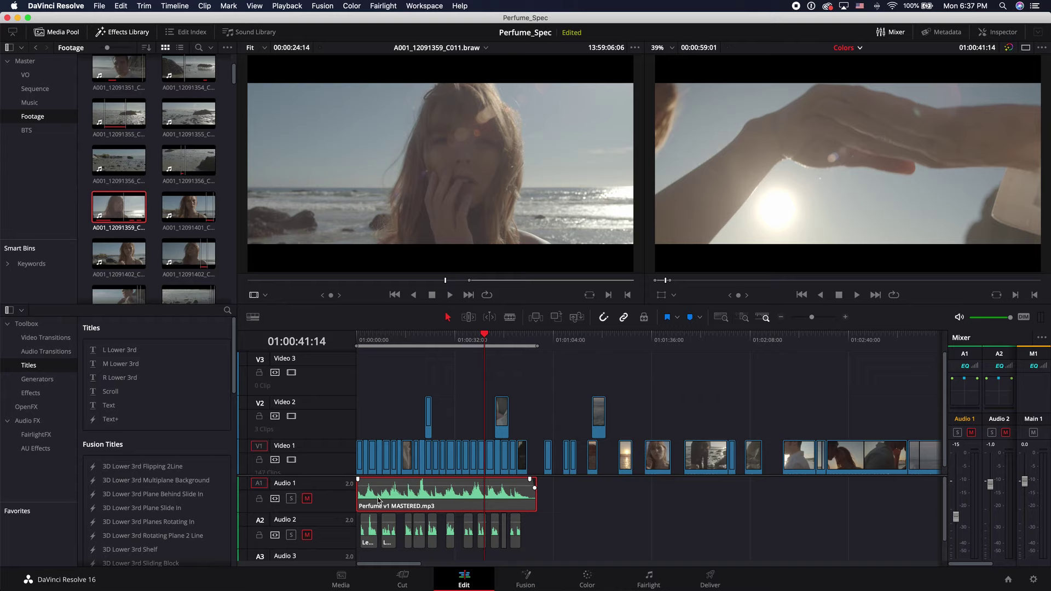
pyautogui.click(521, 335)
pyautogui.moveTo(521, 335); pyautogui.dragTo(396, 346)
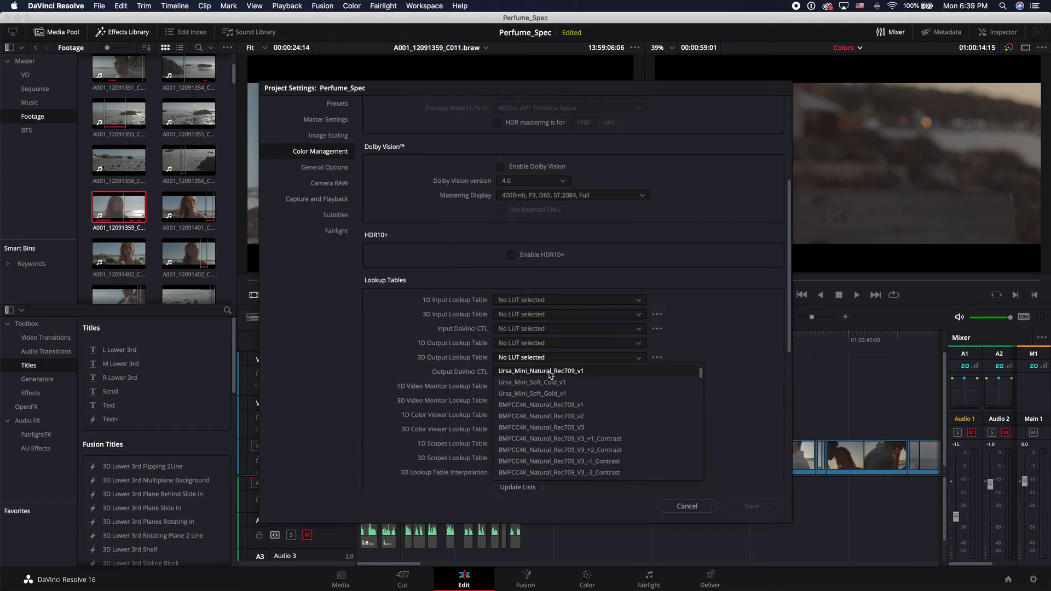
# - Set the project's 3D Output Lookup Table to BMPCC4K_Natural_Rec709_V3, save the settings and check the footage along the timeline
pyautogui.click(562, 429)
pyautogui.click(739, 506)
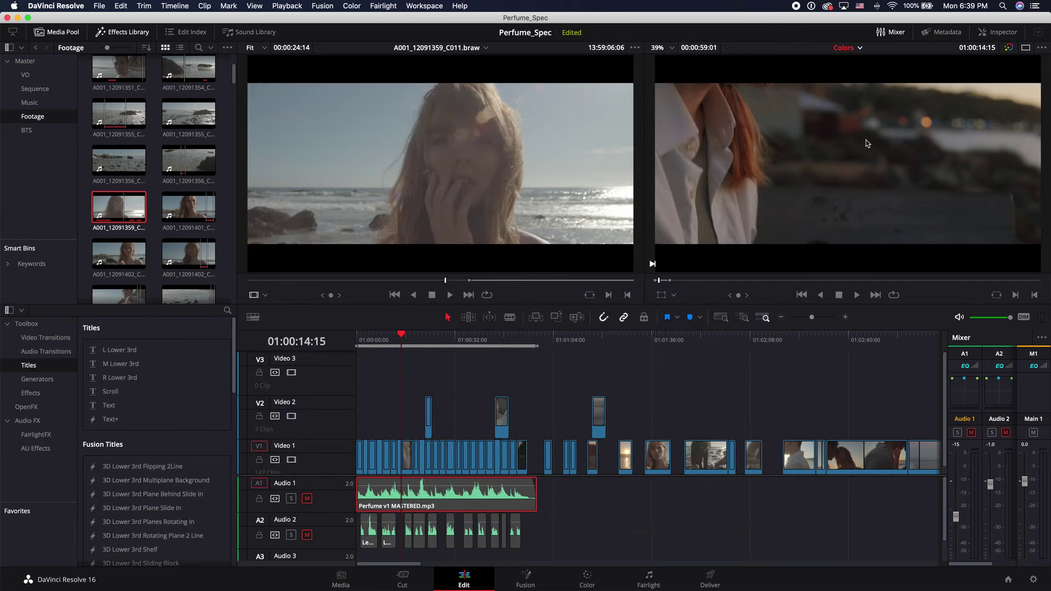
pyautogui.moveTo(390, 337); pyautogui.dragTo(428, 341)
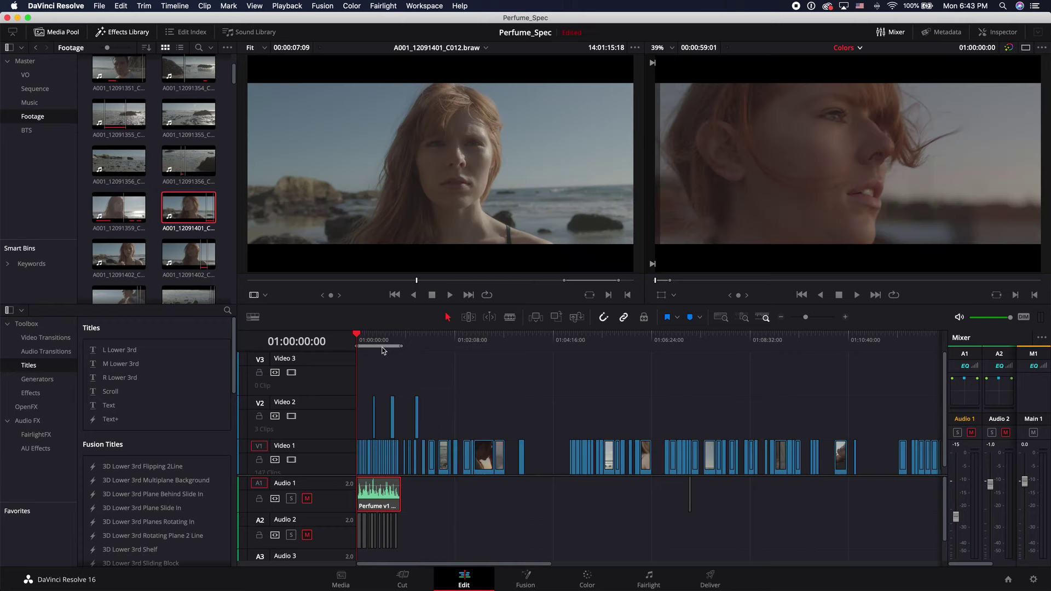
# - Switch to the Color page and select clip 06, the woman lying in front of the rock, for grading
pyautogui.click(587, 579)
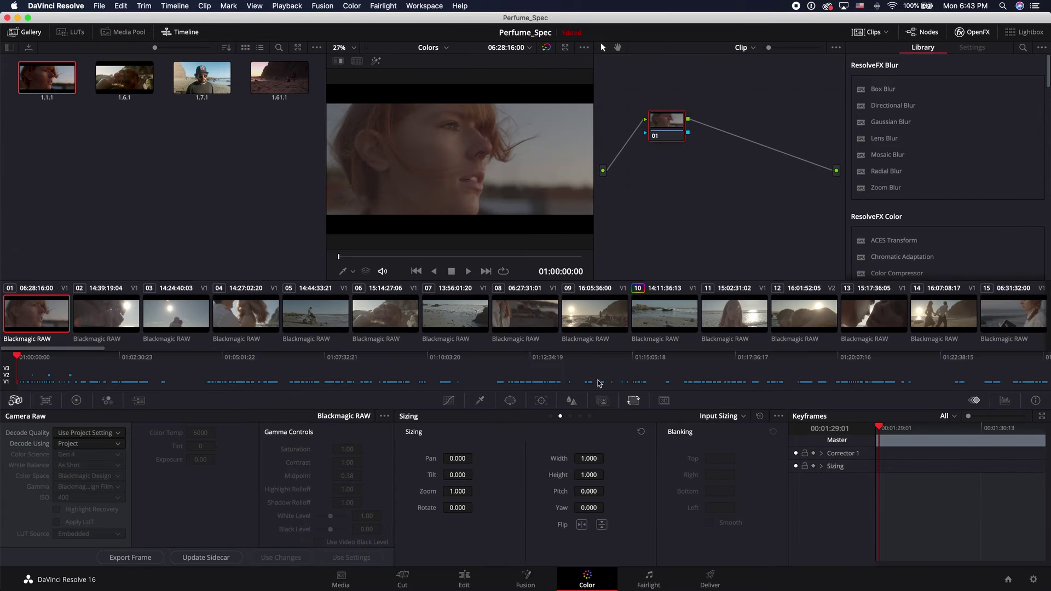
pyautogui.click(322, 316)
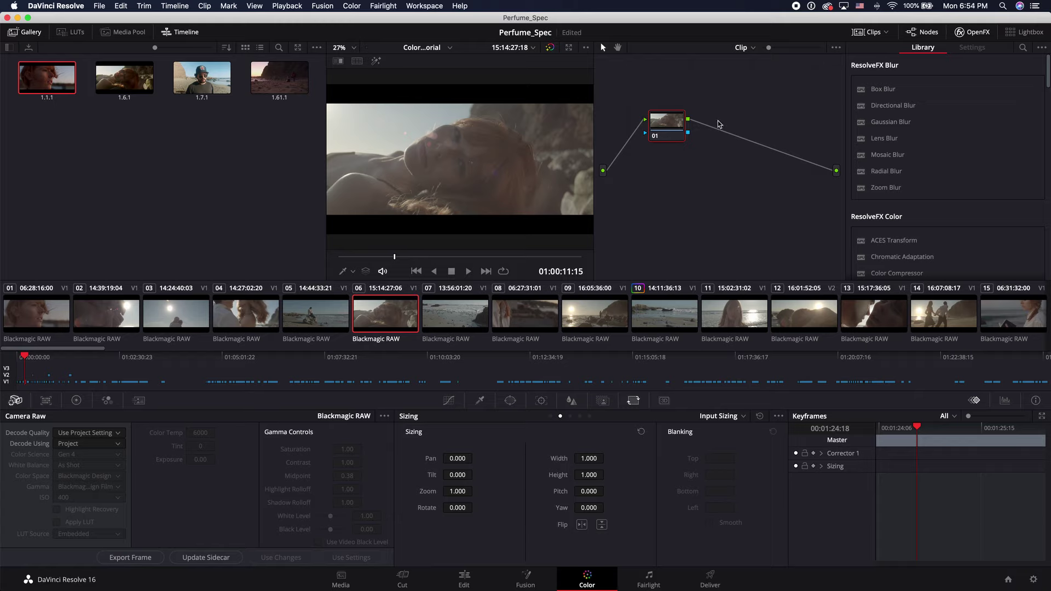
# - Add a long chain of serial nodes after node 01 on clip 06
pyautogui.hotkey('alt', 's')
pyautogui.hotkey('alt', 's')
pyautogui.hotkey('alt', 's')
pyautogui.hotkey('alt', 's')
pyautogui.hotkey('alt', 's')
pyautogui.hotkey('alt', 's')
pyautogui.hotkey('alt', 's')
pyautogui.hotkey('alt', 's')
pyautogui.hotkey('alt', 's')
pyautogui.hotkey('alt', 's')
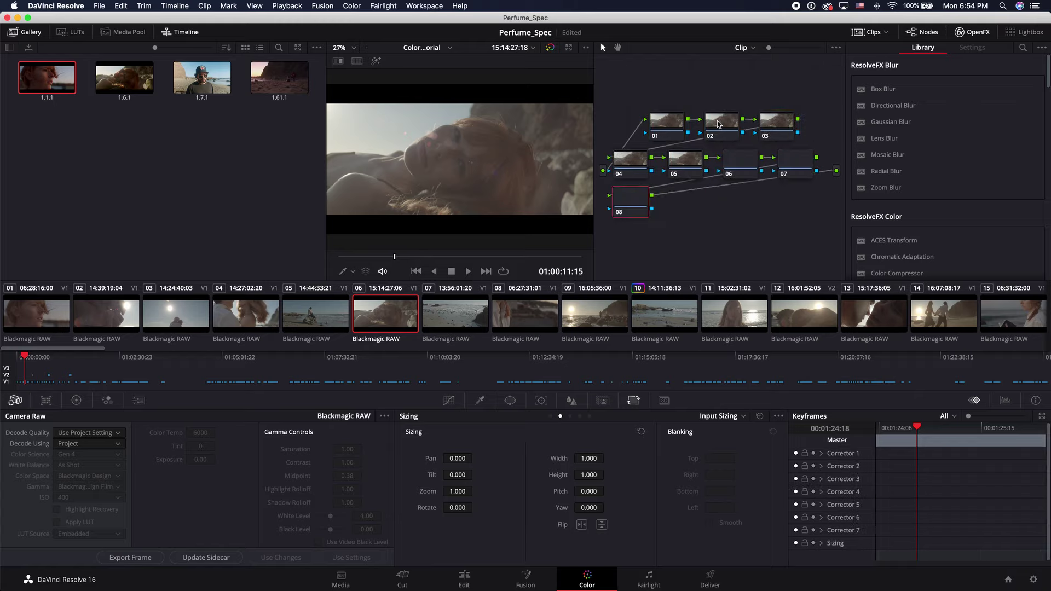
pyautogui.hotkey('alt', 's')
pyautogui.hotkey('alt', 's')
pyautogui.hotkey('alt', 's')
pyautogui.hotkey('alt', 's')
pyautogui.hotkey('alt', 's')
pyautogui.hotkey('alt', 's')
pyautogui.hotkey('alt', 's')
pyautogui.hotkey('alt', 's')
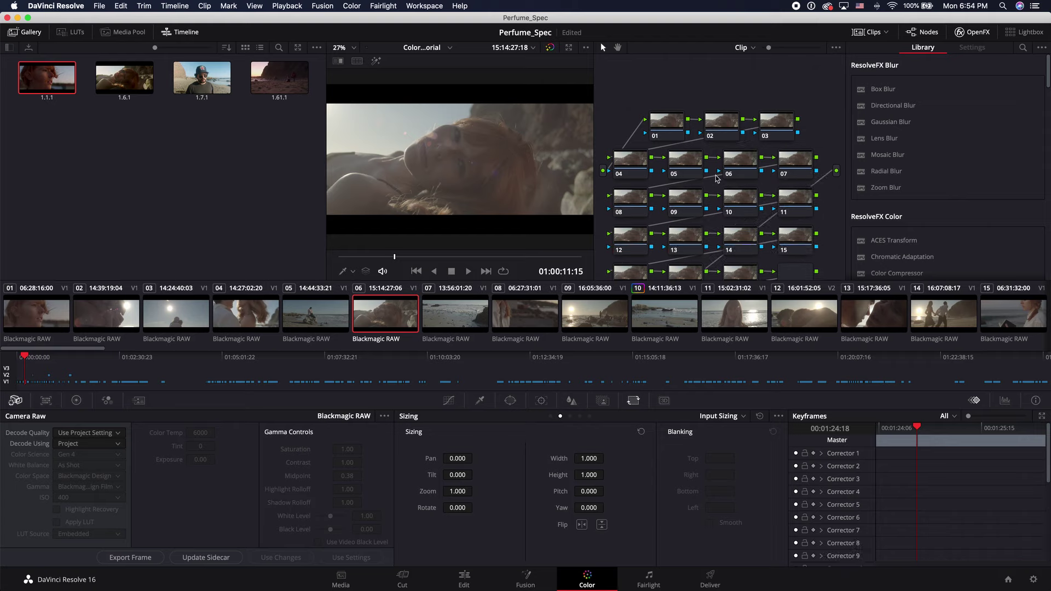
# - Look over individual nodes along the long chain and undo all the added serial nodes, leaving only node 01
pyautogui.click(654, 113)
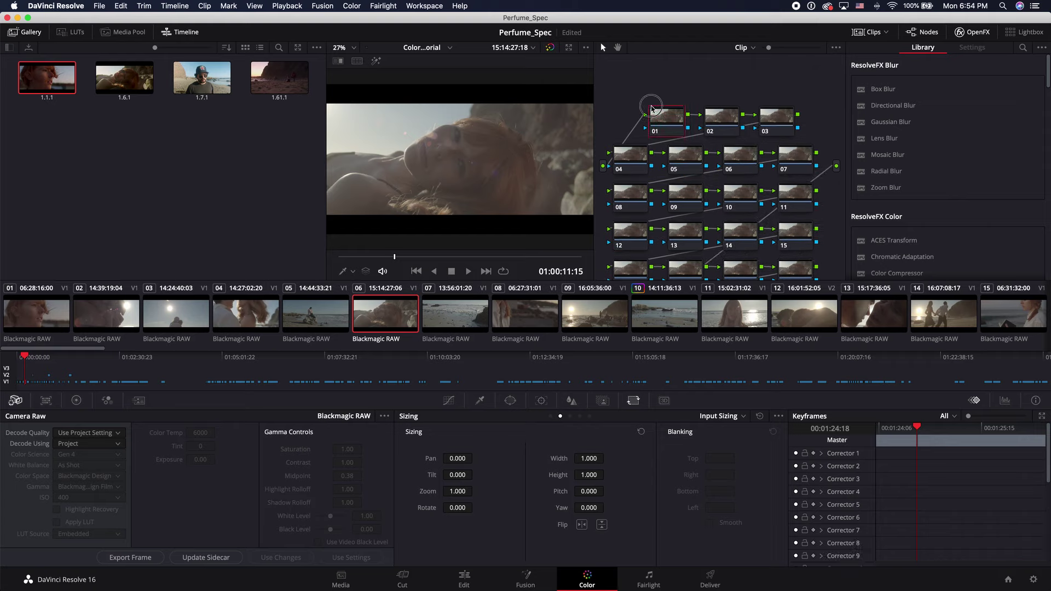
pyautogui.click(724, 123)
pyautogui.click(786, 123)
pyautogui.click(640, 164)
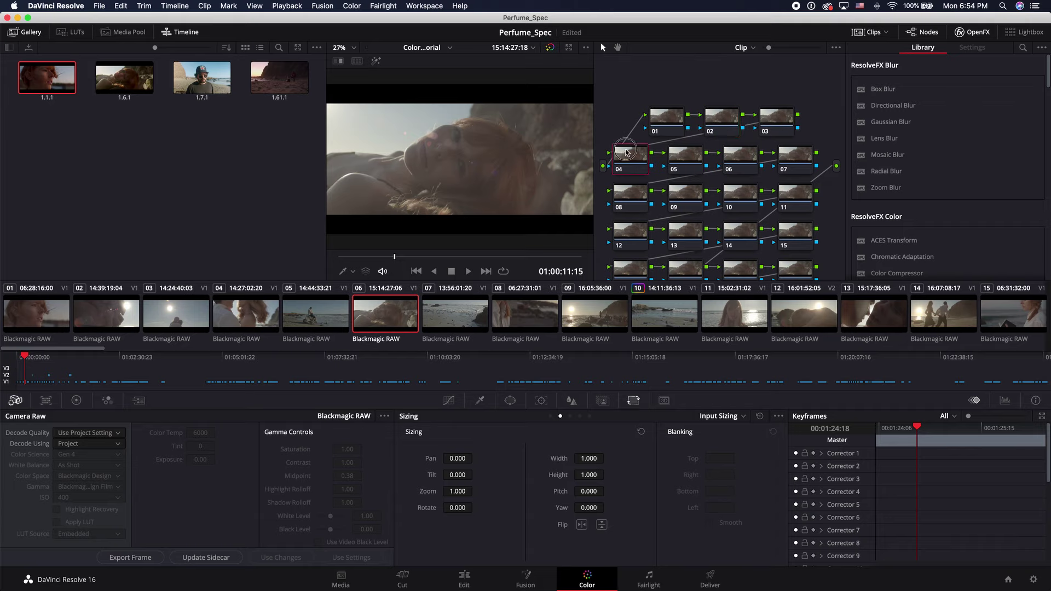
pyautogui.scroll(-5, 765, 171)
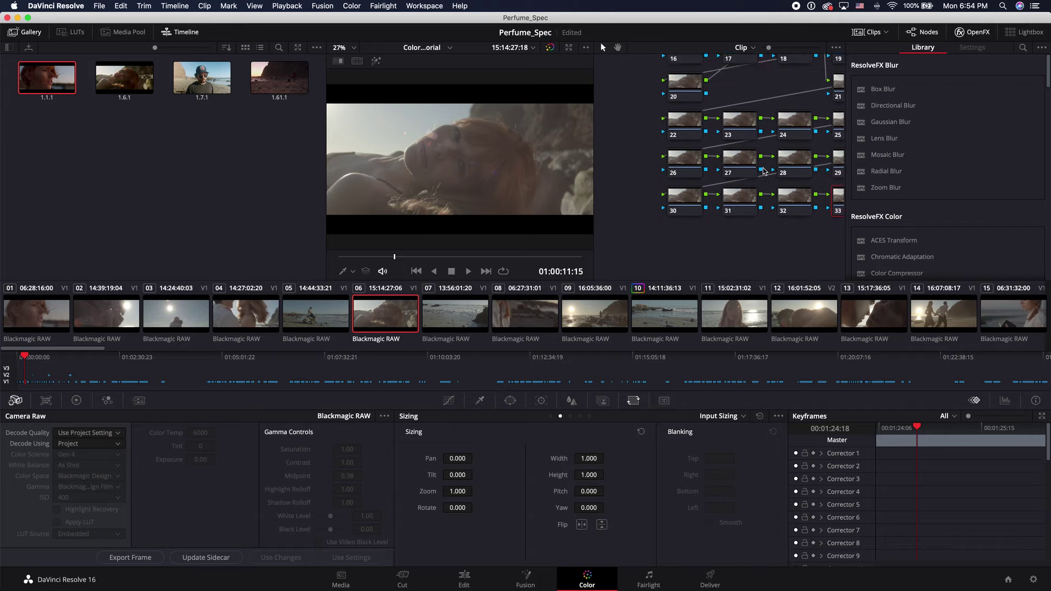
pyautogui.hscroll(4, 765, 171)
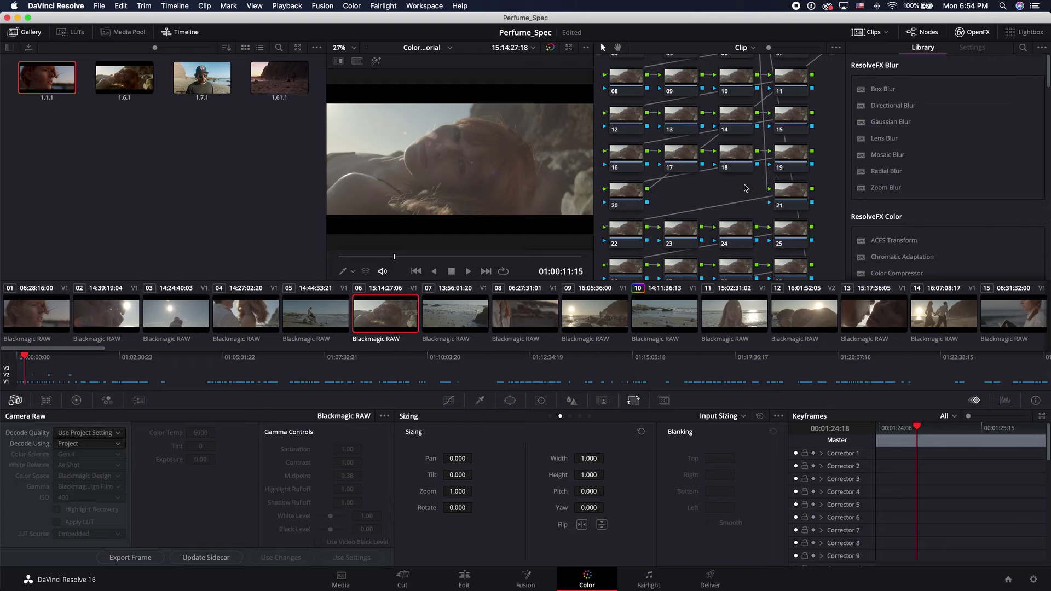
pyautogui.click(749, 156)
pyautogui.scroll(-2, 708, 147)
pyautogui.scroll(-3, 709, 147)
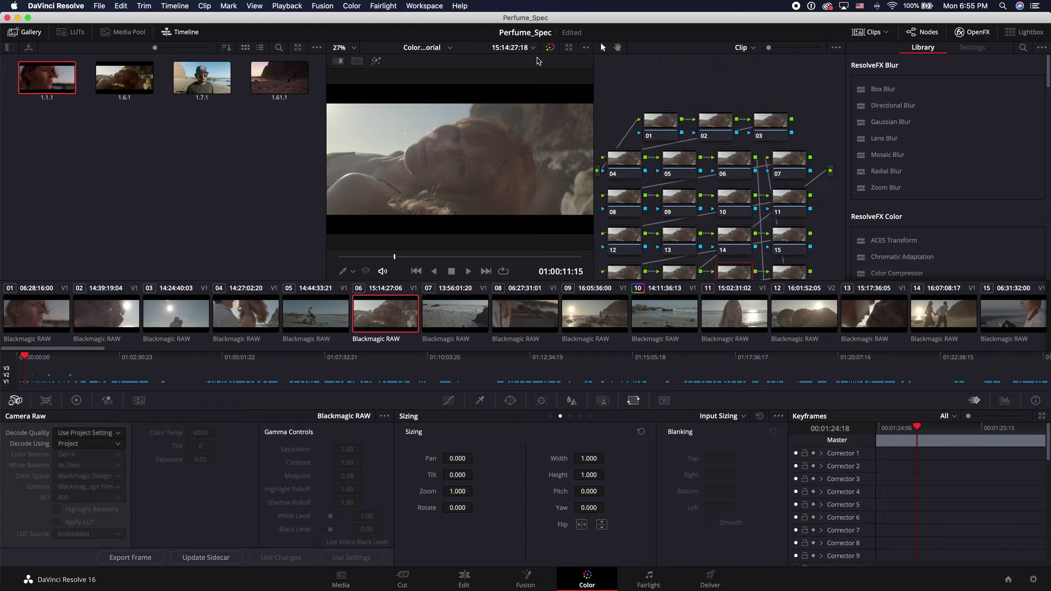
pyautogui.press('super+z')
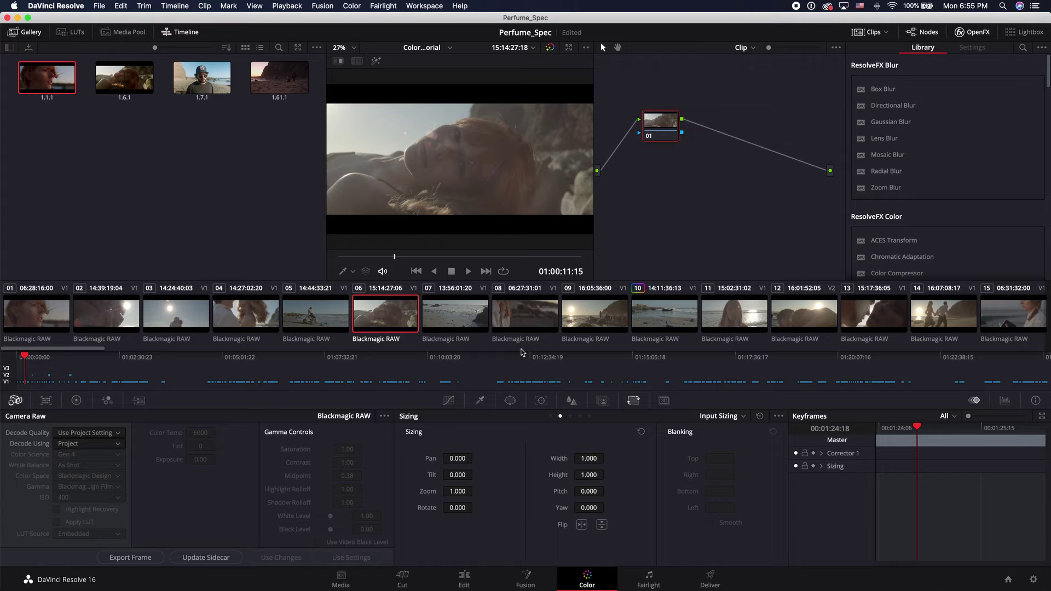
# - Move the playhead to 01:00:12:12 in clip 06 and examine the frame's exposure and color in full-screen view
pyautogui.click(427, 256)
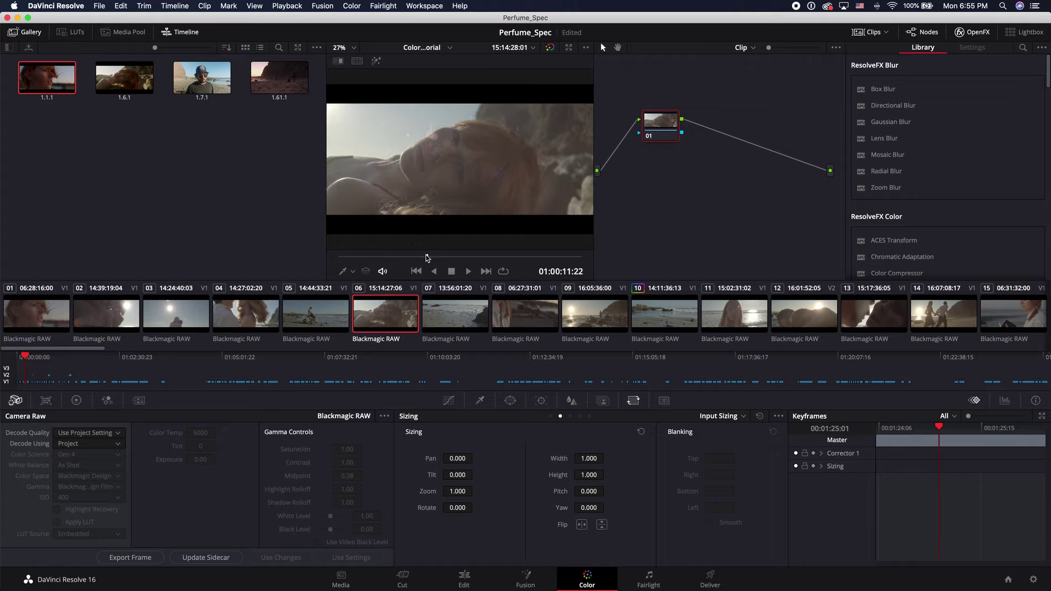
pyautogui.click(432, 256)
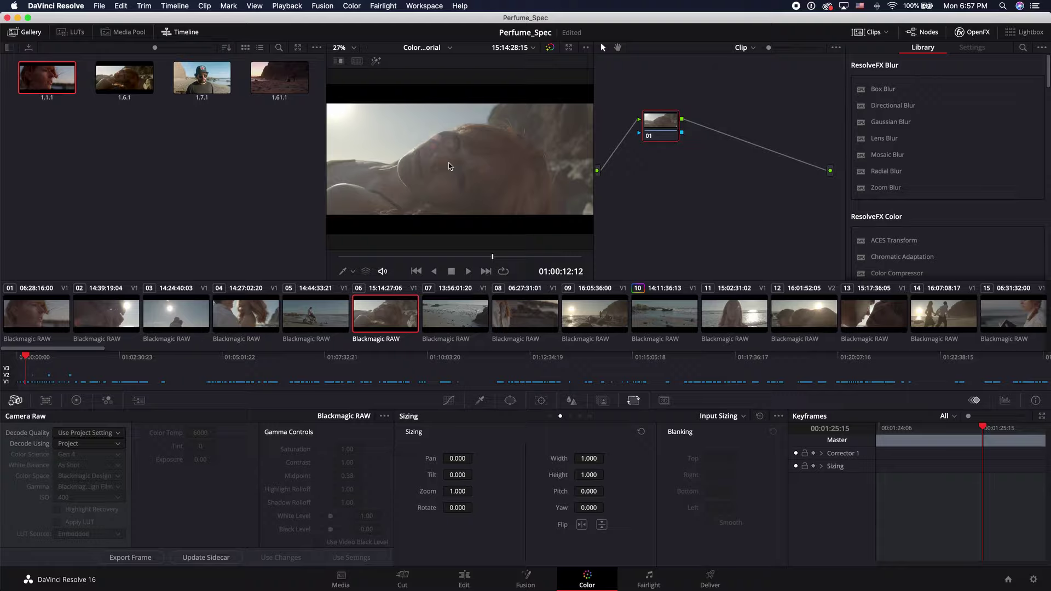
pyautogui.press('super+f')
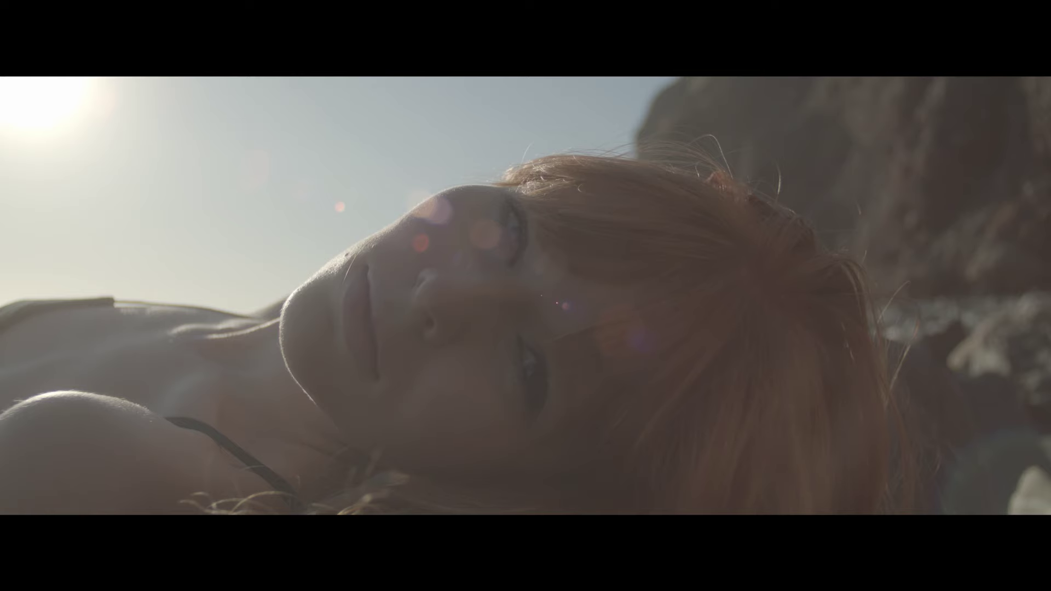
pyautogui.moveTo(445, 164)
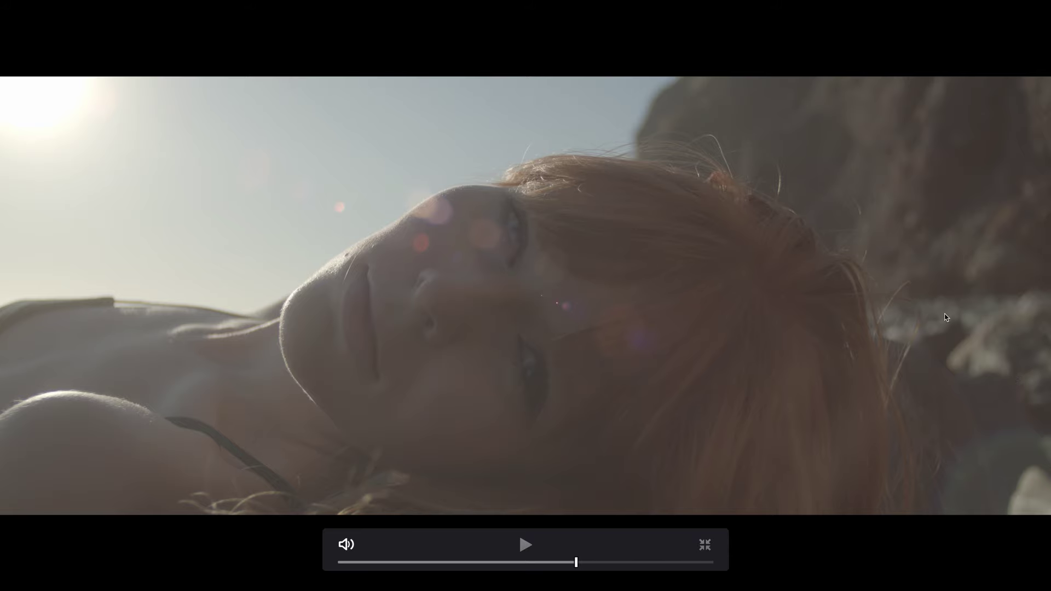
pyautogui.press('Escape')
# - Show the video scopes with parade and vectorscope and place their window below the node graph
pyautogui.rightClick(494, 185)
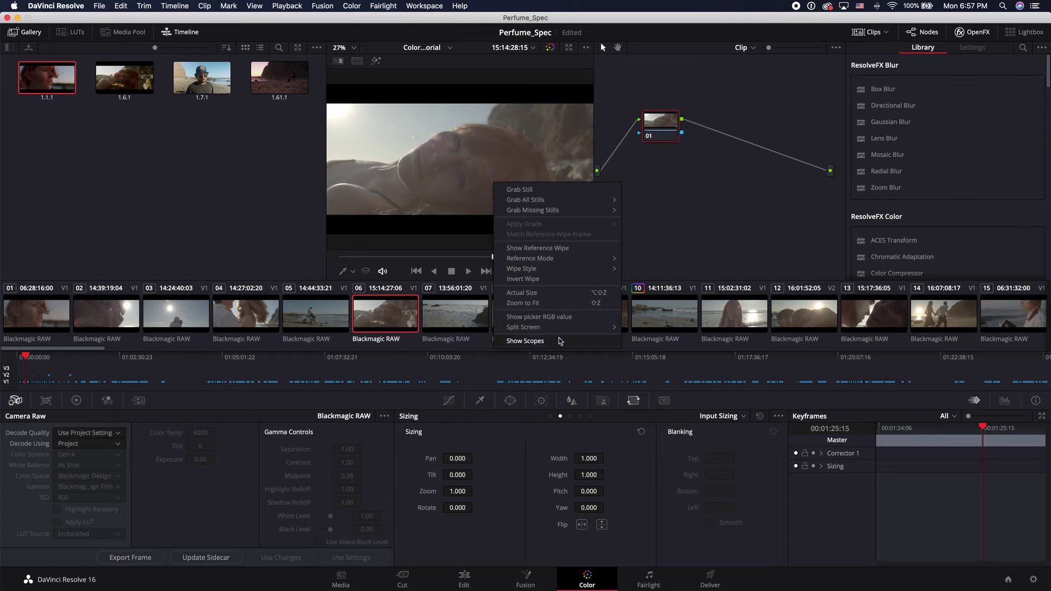
pyautogui.click(523, 342)
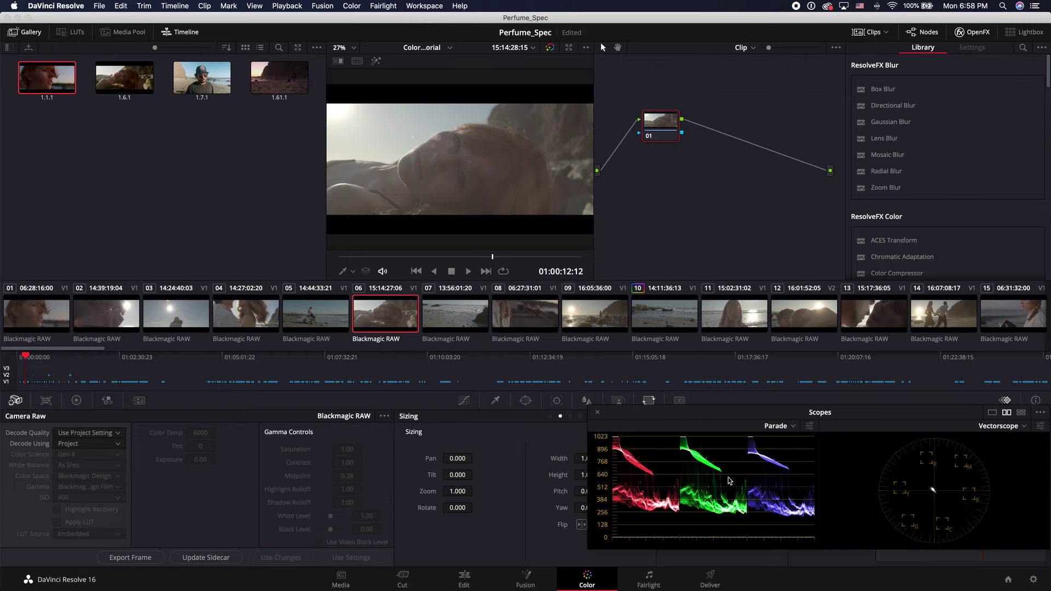
pyautogui.moveTo(718, 414)
pyautogui.mouseDown()
pyautogui.moveTo(777, 414)
pyautogui.moveTo(712, 423)
pyautogui.mouseUp()
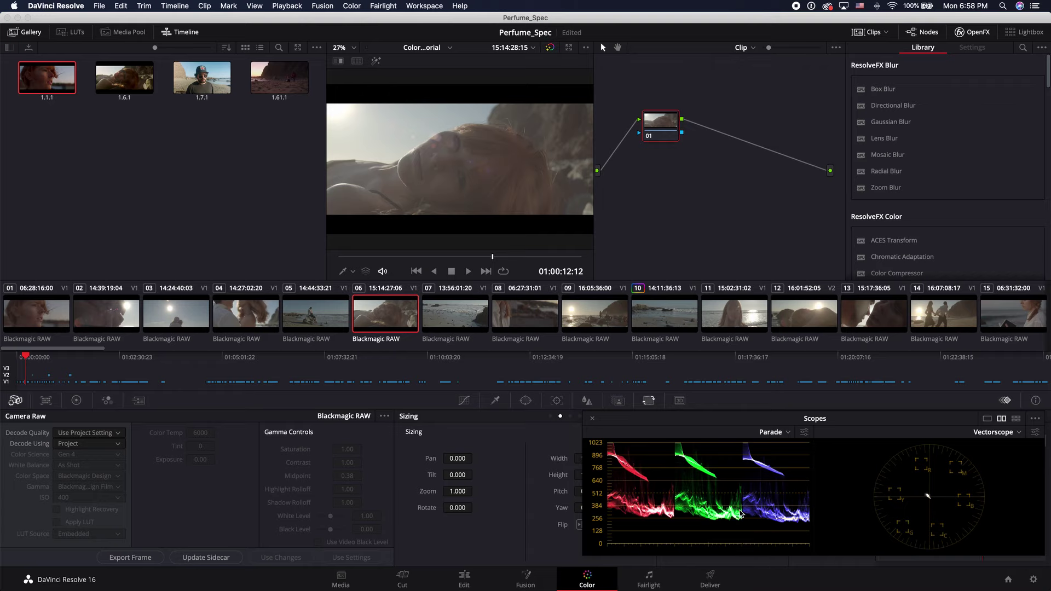
# - Add two serial nodes after node 01 on clip 06
pyautogui.hotkey('alt', 's')
pyautogui.hotkey('alt', 's')
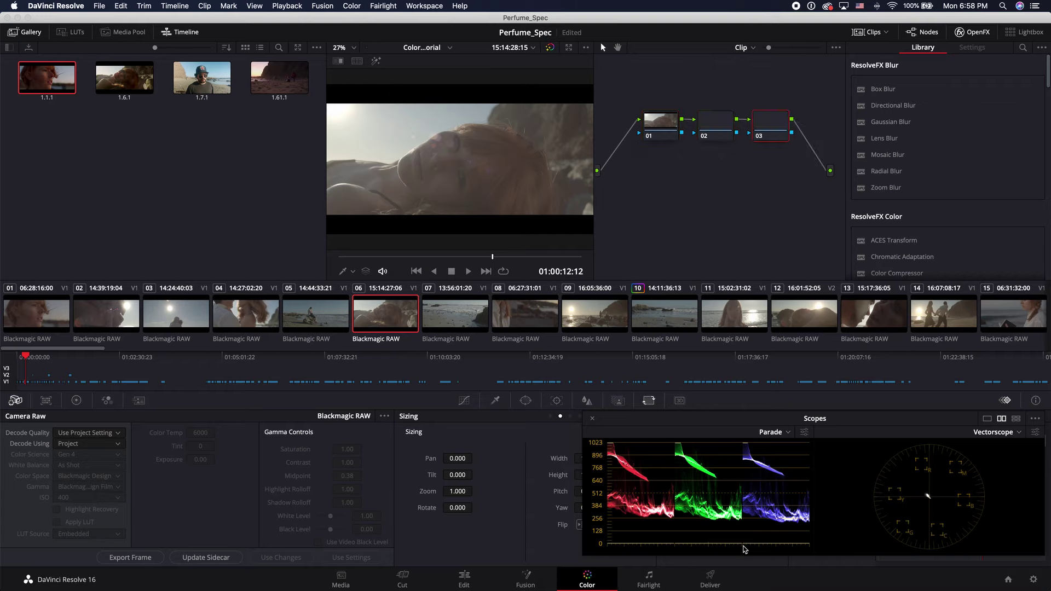
# - Apply a BMPCC4K_Natural_Rec709_V3 3D LUT from the Buttery LUTs collection to node 03
pyautogui.rightClick(776, 126)
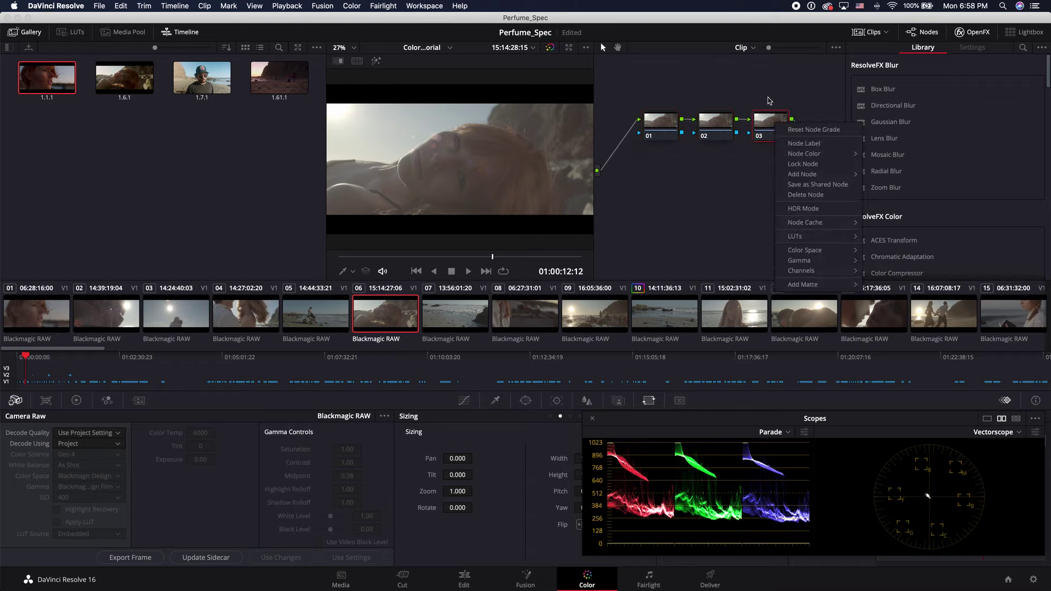
pyautogui.moveTo(839, 234)
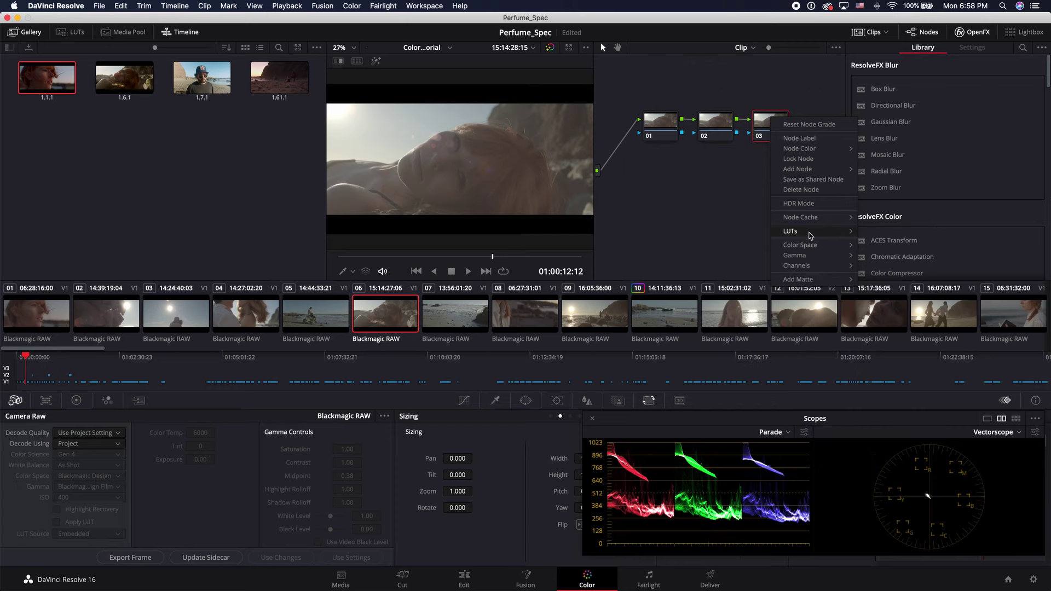
pyautogui.moveTo(881, 264)
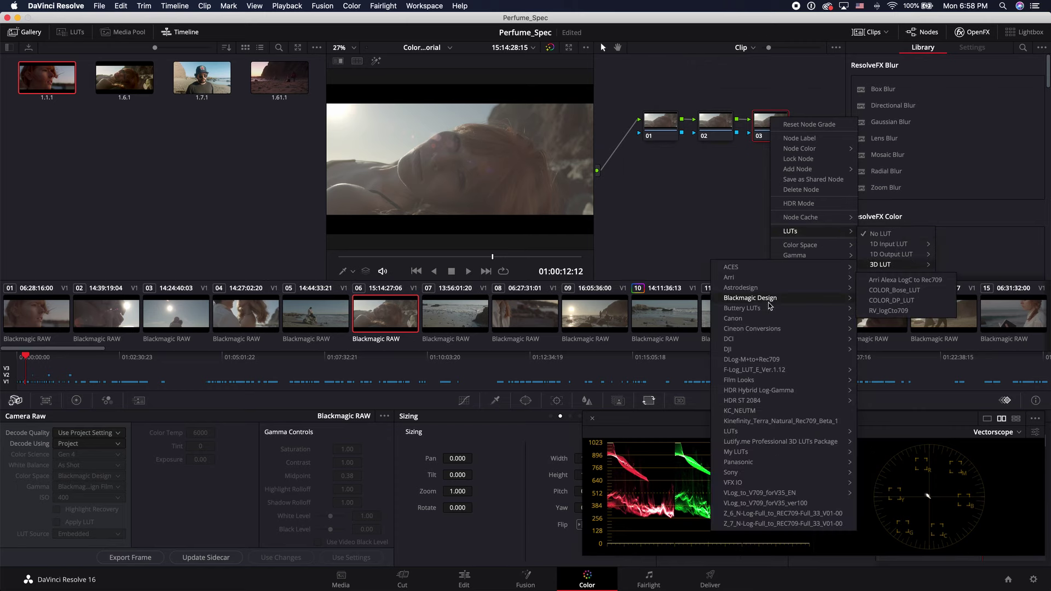
pyautogui.moveTo(770, 310)
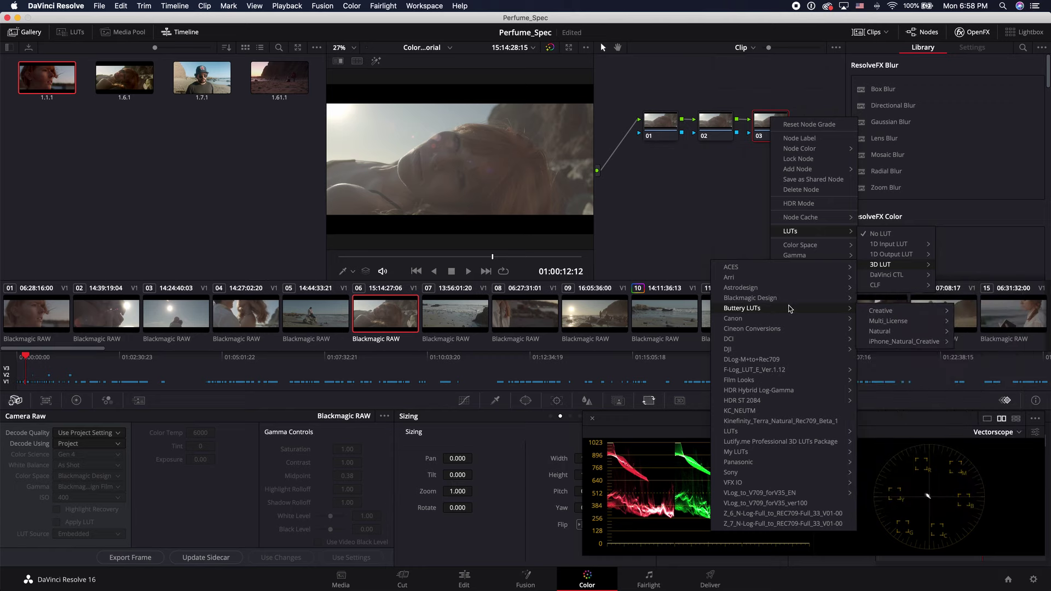
pyautogui.moveTo(882, 333)
pyautogui.moveTo(816, 336)
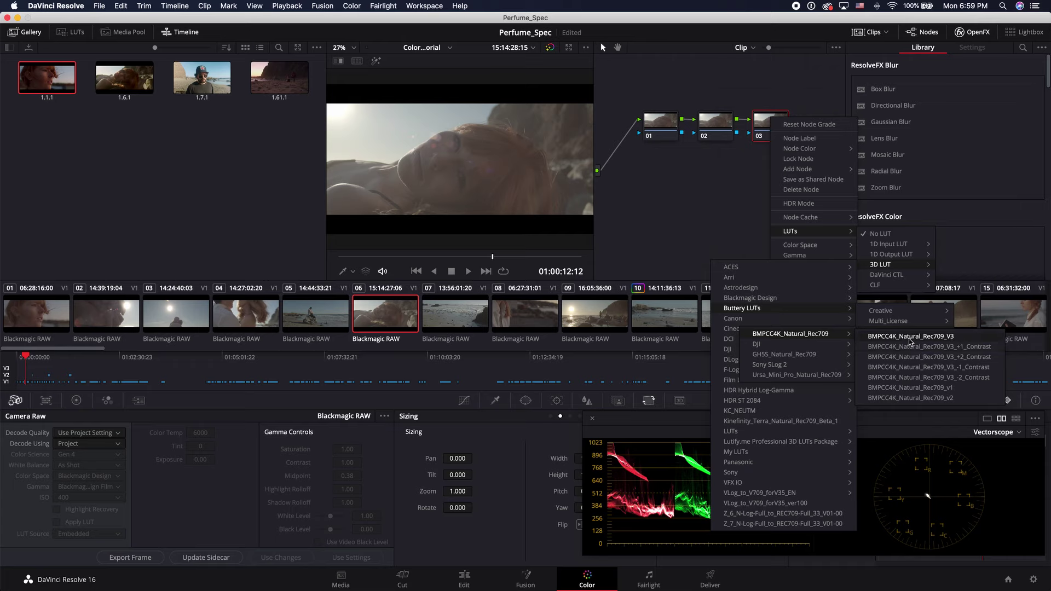
pyautogui.click(907, 349)
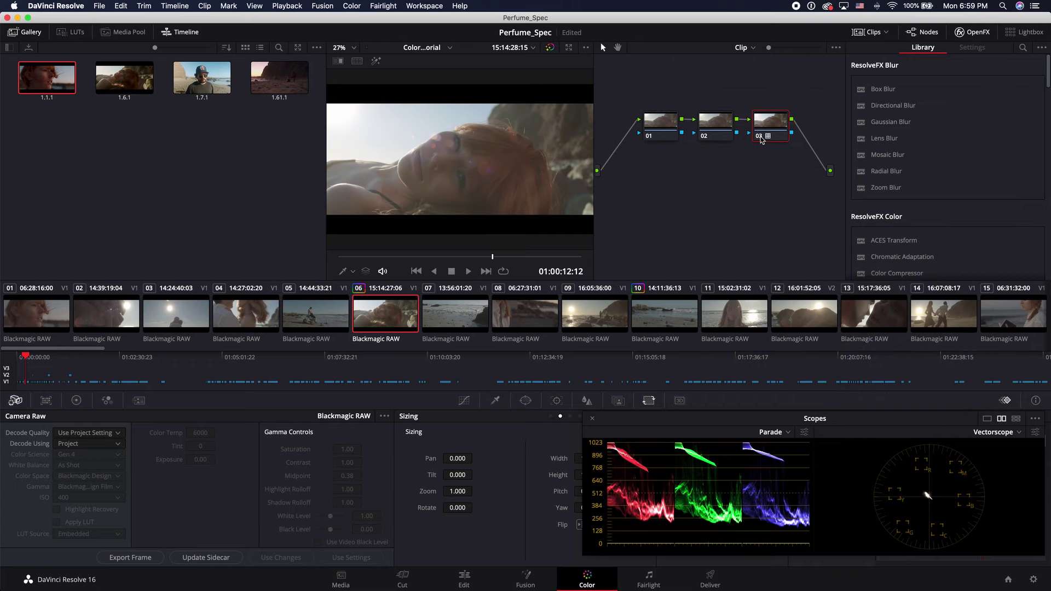
# - Toggle node 03 off and on to compare the clip with and without the LUT
pyautogui.click(760, 136)
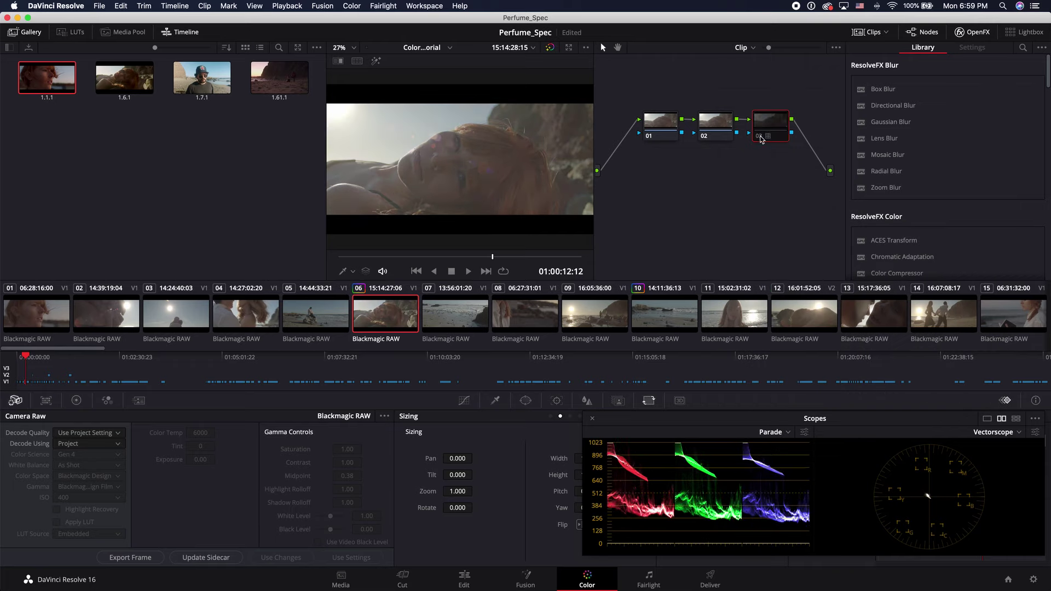
pyautogui.click(760, 136)
pyautogui.click(760, 137)
pyautogui.click(760, 137)
# - Show the primaries color wheels for node 01 and hide the Gallery to enlarge the viewer
pyautogui.click(664, 122)
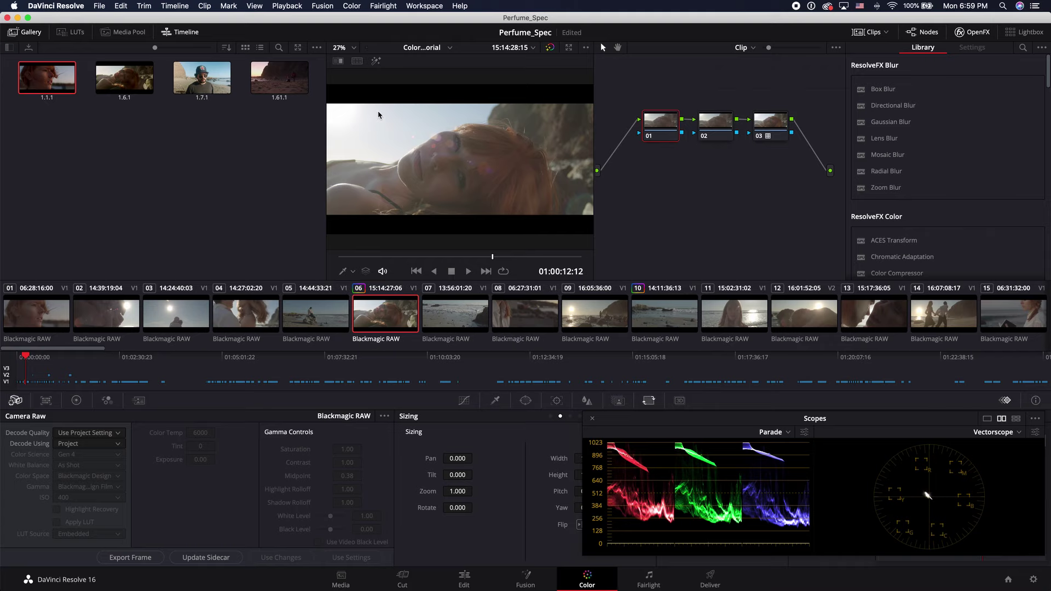
pyautogui.click(76, 400)
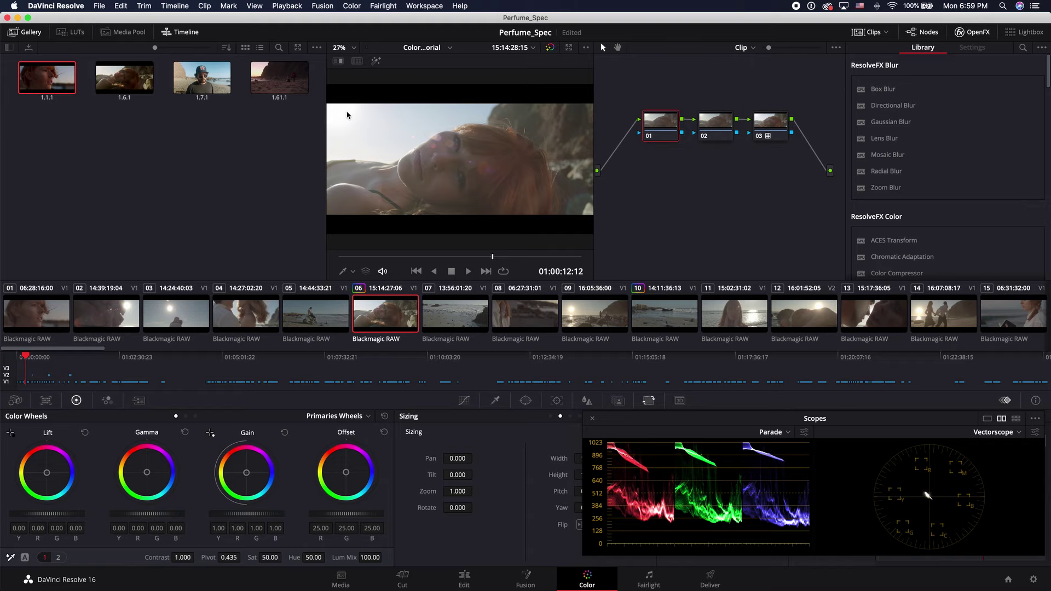
pyautogui.click(13, 32)
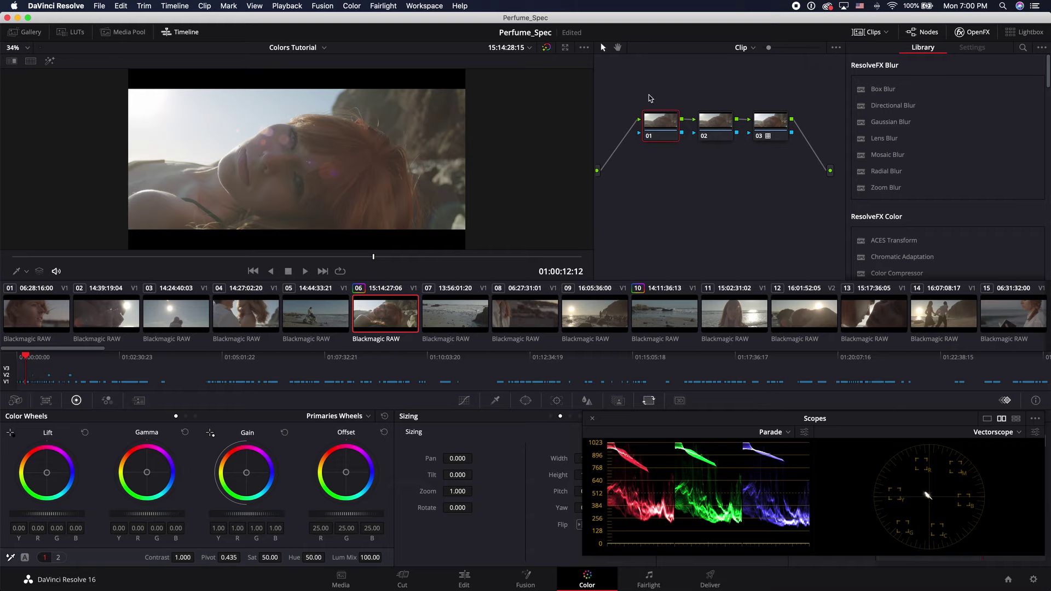
# - Adjust node 01's primaries wheels to Lift -0.10, Gamma 0.05 and Gain 1.02
pyautogui.moveTo(66, 515); pyautogui.dragTo(11, 517)
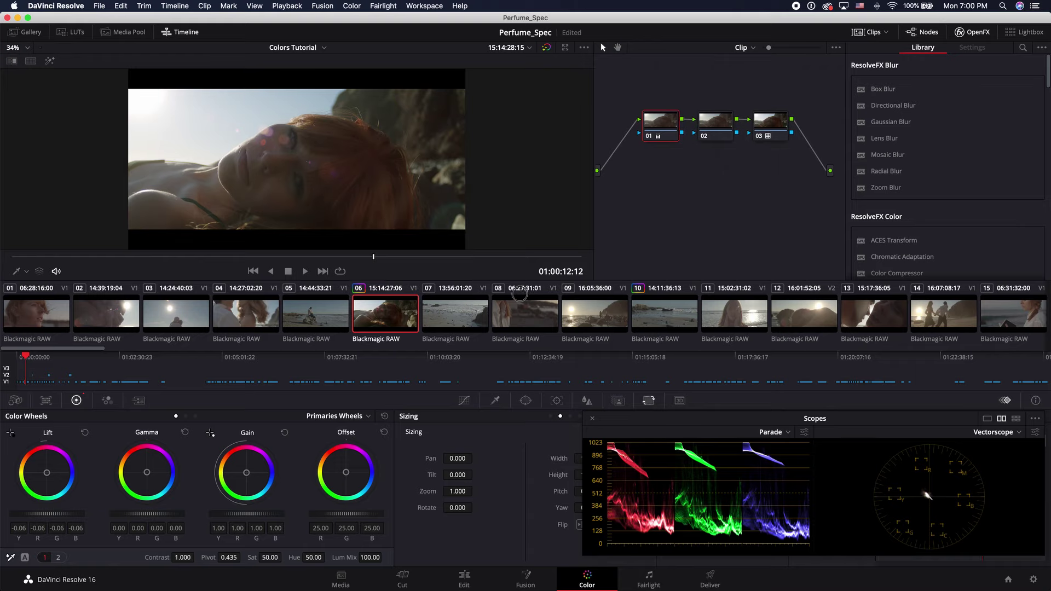
pyautogui.moveTo(277, 514); pyautogui.dragTo(252, 513)
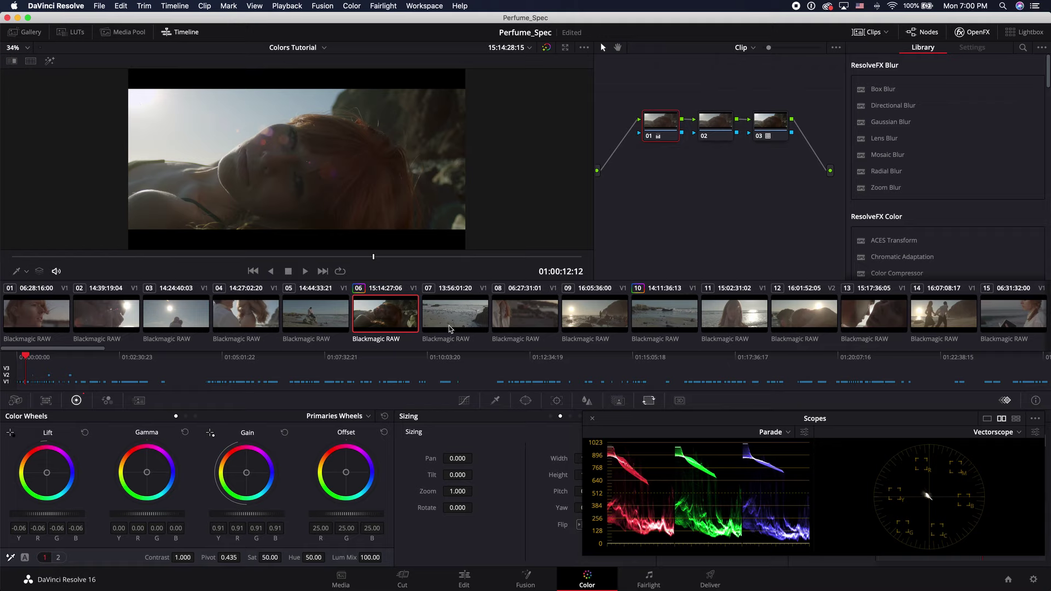
pyautogui.moveTo(247, 514); pyautogui.dragTo(274, 514)
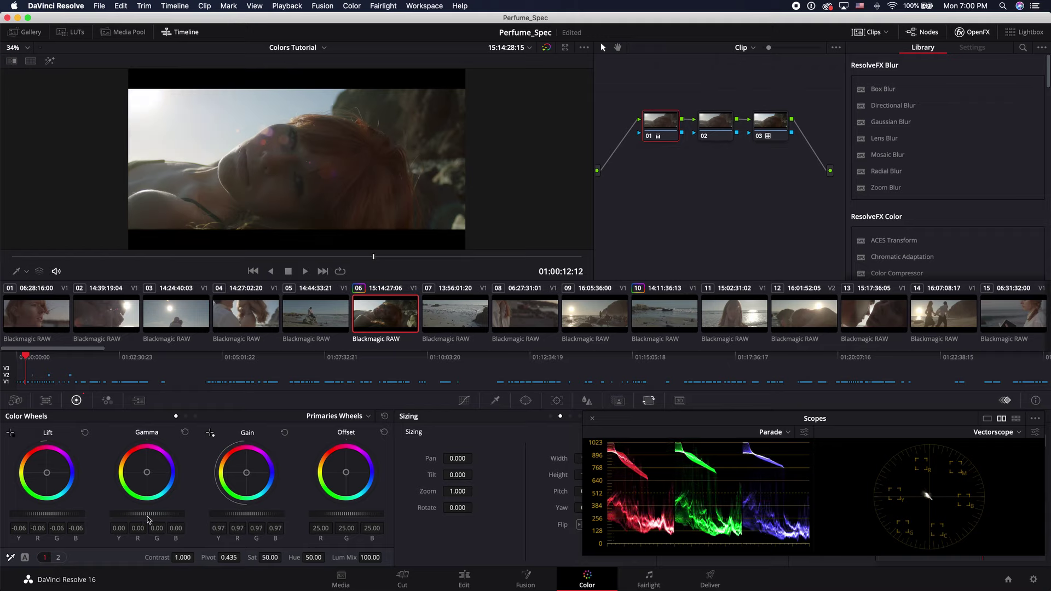
pyautogui.moveTo(129, 515); pyautogui.dragTo(223, 516)
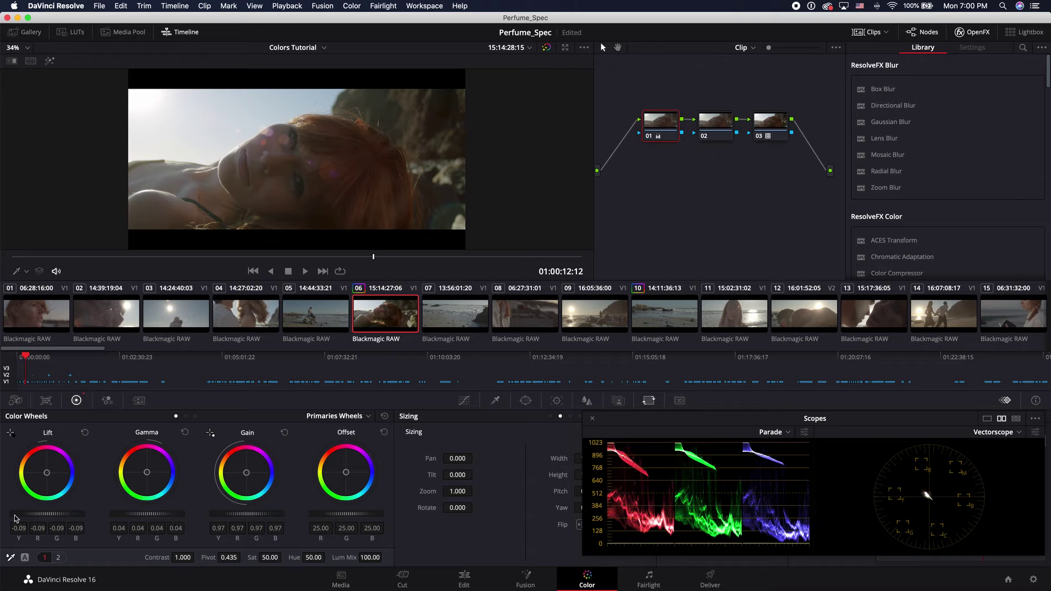
pyautogui.moveTo(80, 516); pyautogui.dragTo(145, 513)
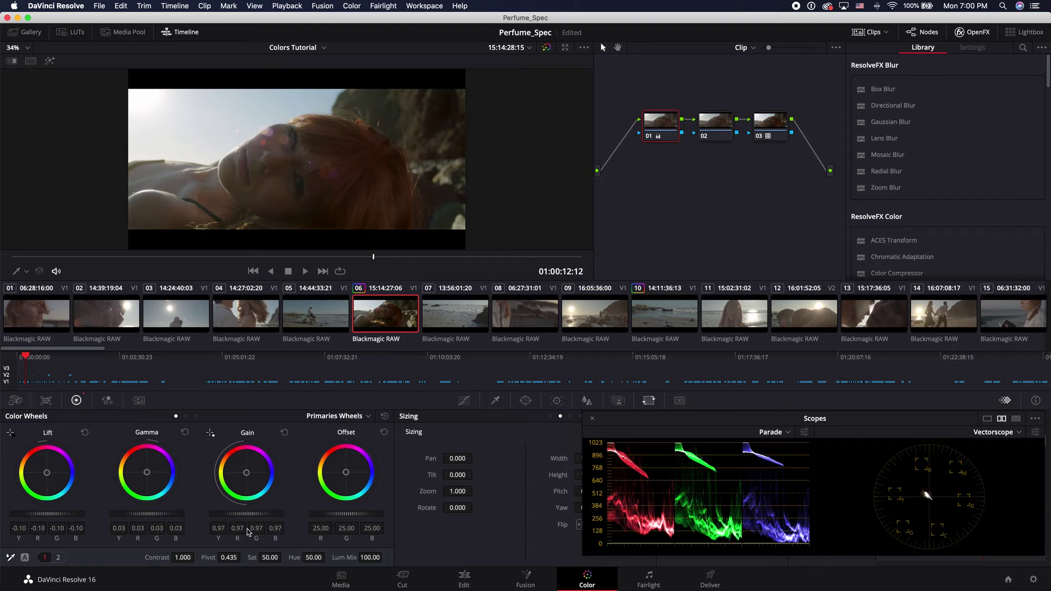
pyautogui.moveTo(236, 518); pyautogui.dragTo(244, 517)
pyautogui.moveTo(145, 514); pyautogui.dragTo(149, 513)
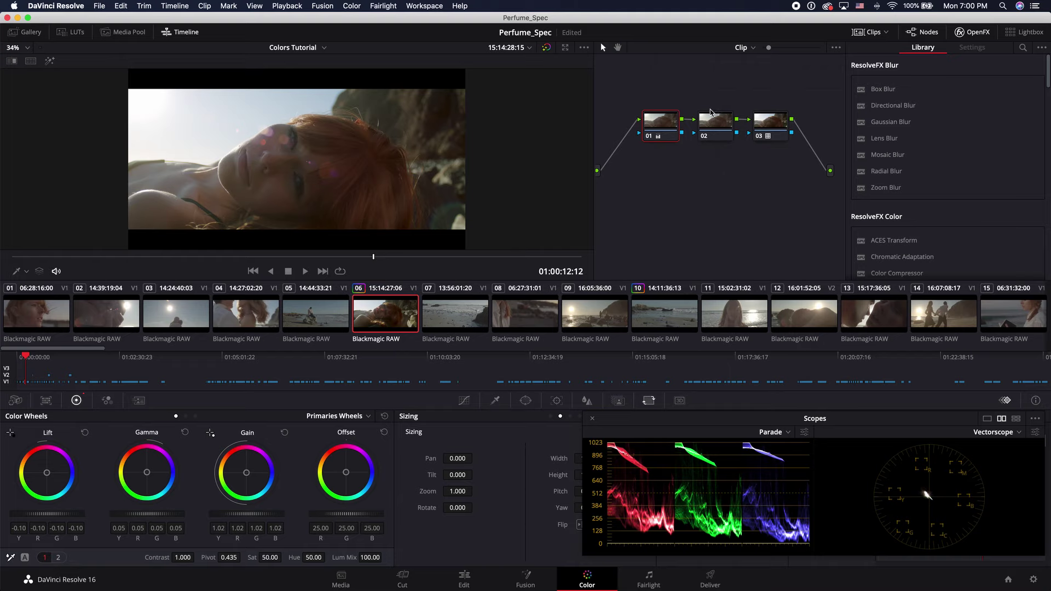
# - Bypass node 01 and toggle the LUT on node 03 to compare the image, leaving both nodes enabled
pyautogui.click(648, 136)
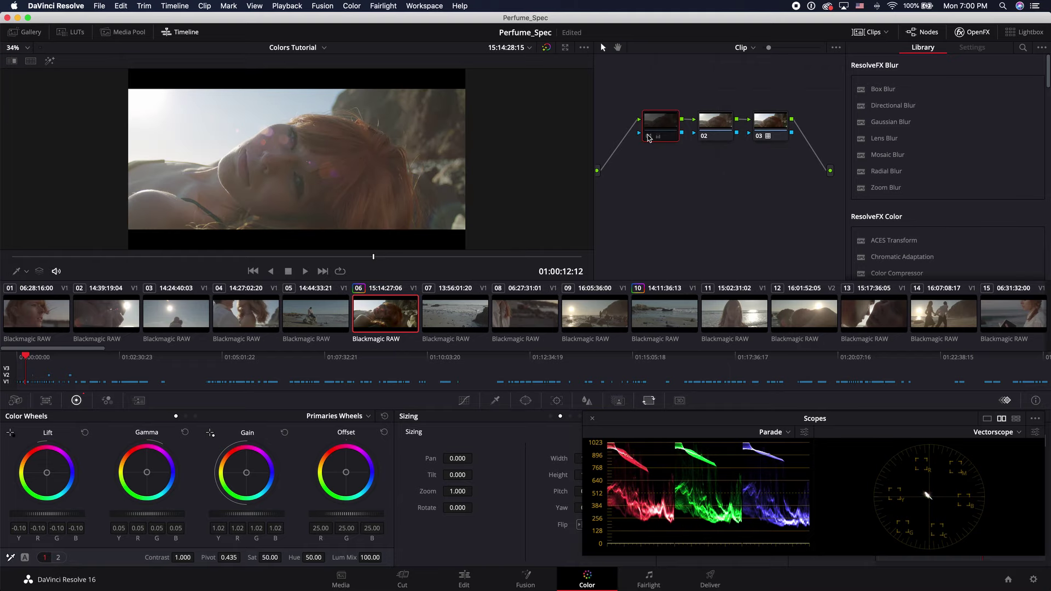
pyautogui.click(759, 137)
pyautogui.click(759, 137)
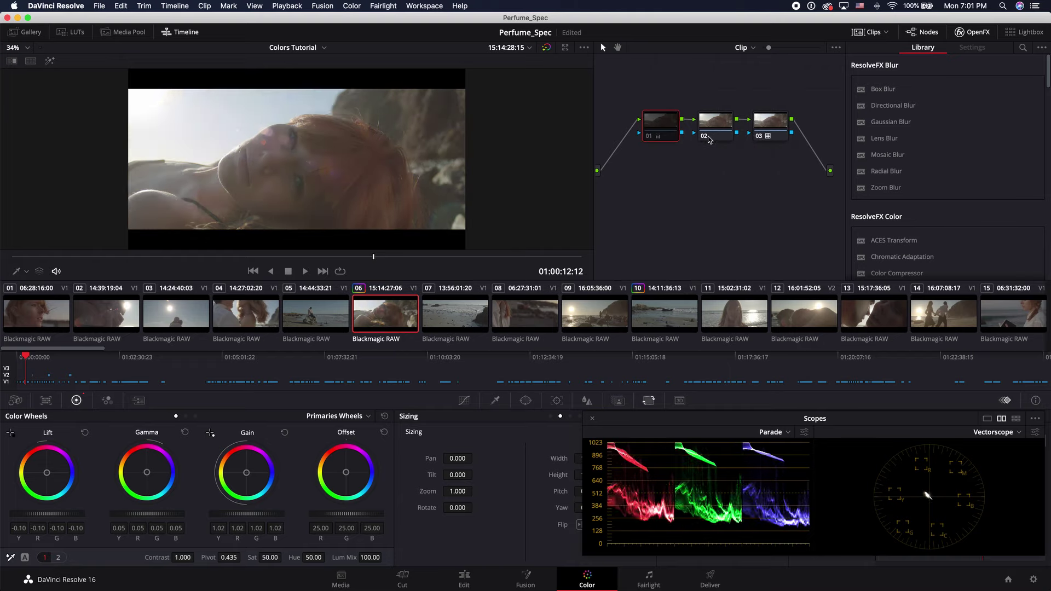
pyautogui.click(648, 136)
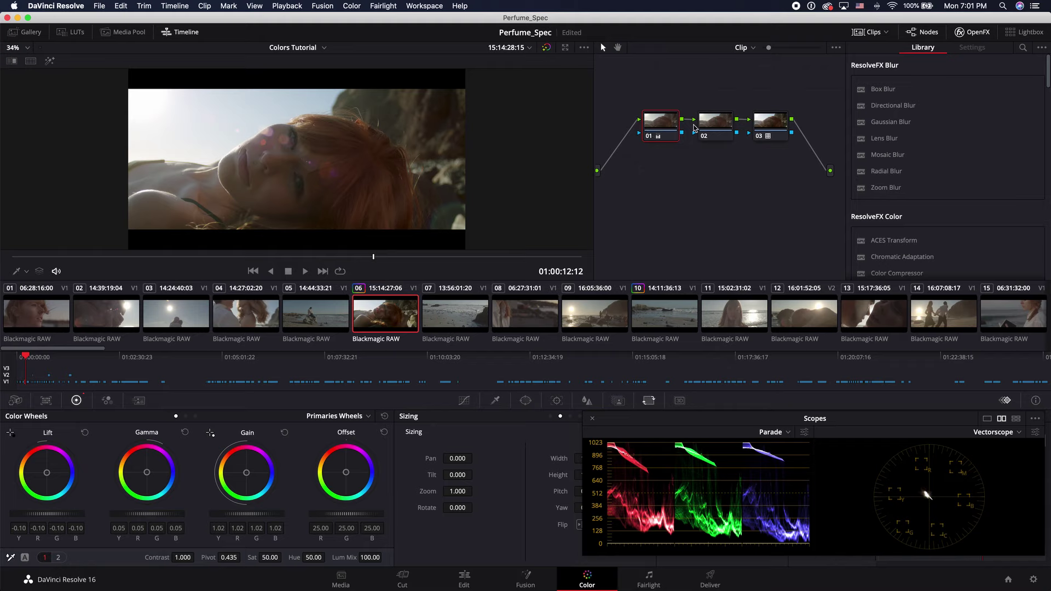
# - Refine node 01's primaries to Lift -0.11, Gamma 0.04 and Gain 1.05
pyautogui.click(710, 124)
pyautogui.click(659, 124)
pyautogui.moveTo(54, 514); pyautogui.dragTo(54, 514)
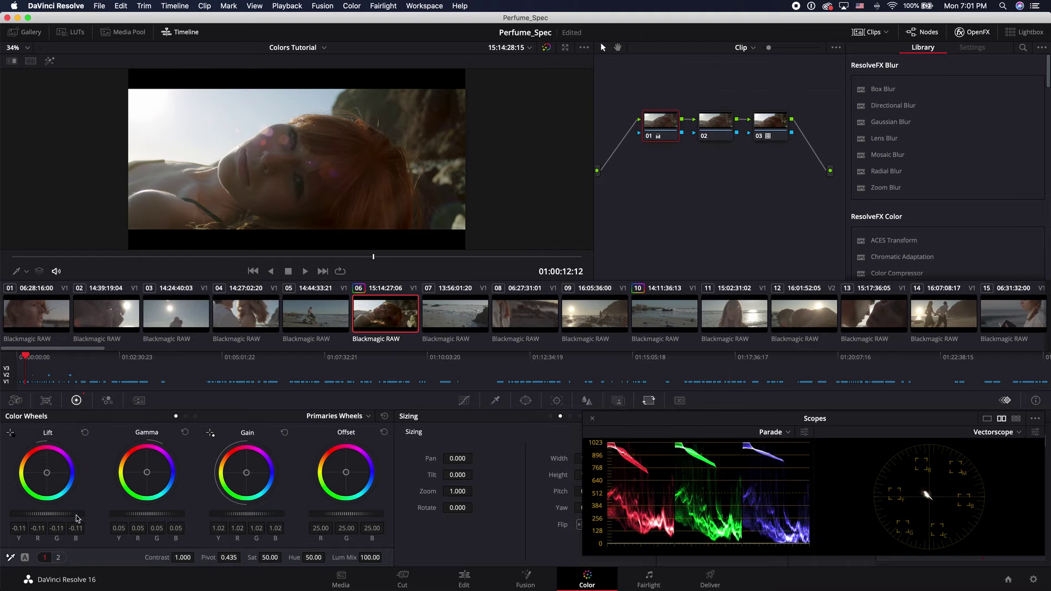
pyautogui.moveTo(172, 514); pyautogui.dragTo(148, 515)
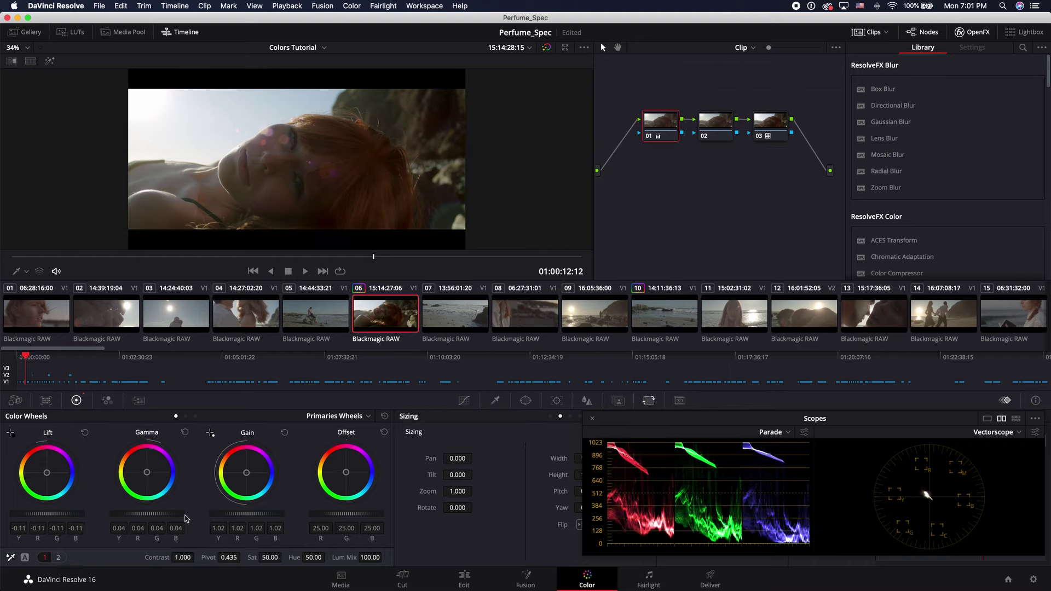
pyautogui.moveTo(240, 515); pyautogui.dragTo(250, 515)
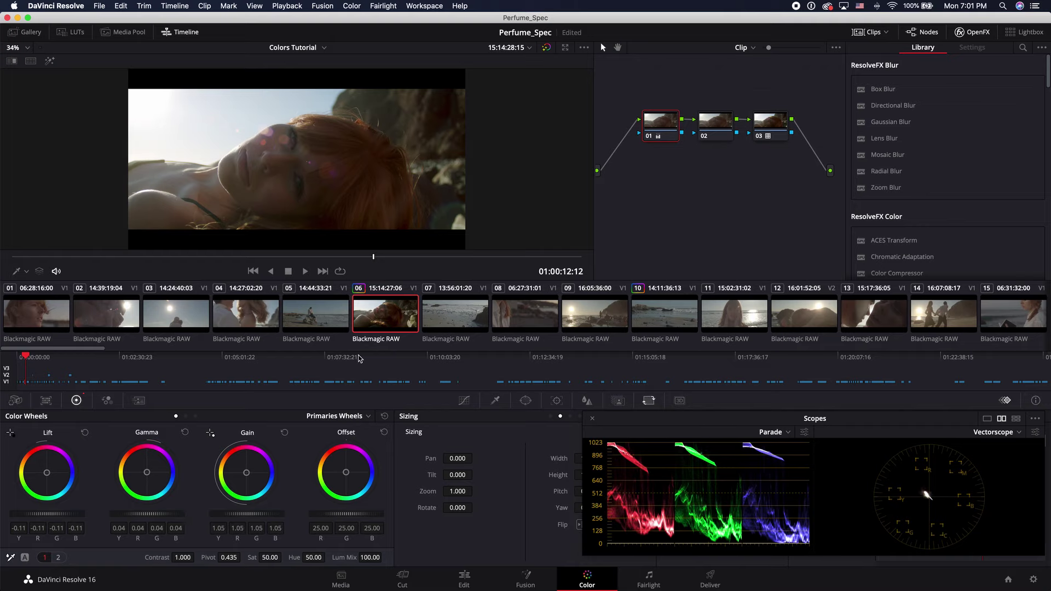
# - Add a circular window on node 02 around the woman's face and hair, rotated about -4.37 degrees
pyautogui.click(725, 125)
pyautogui.click(526, 400)
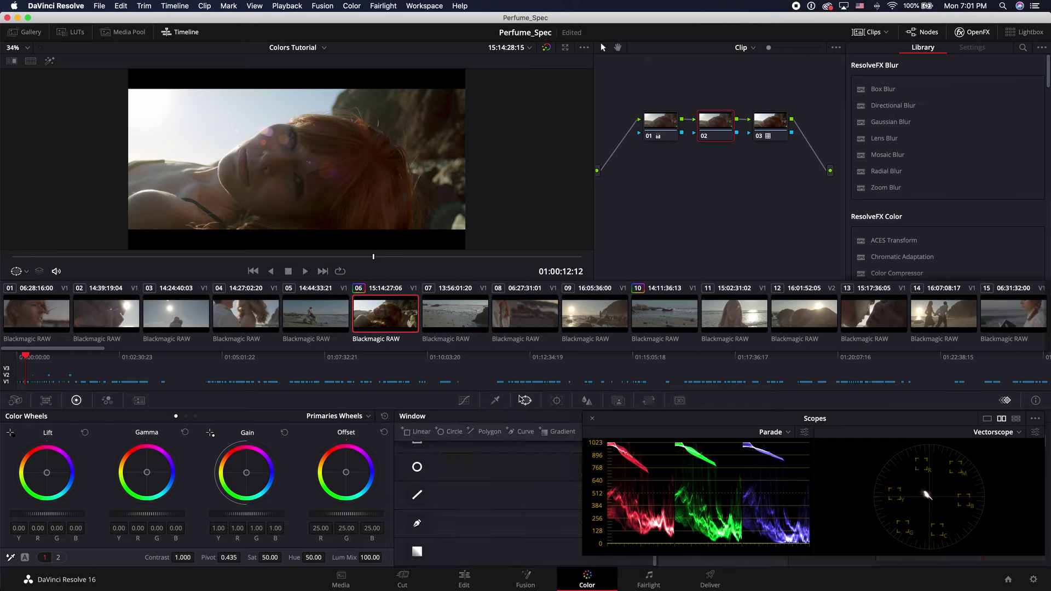
pyautogui.click(417, 467)
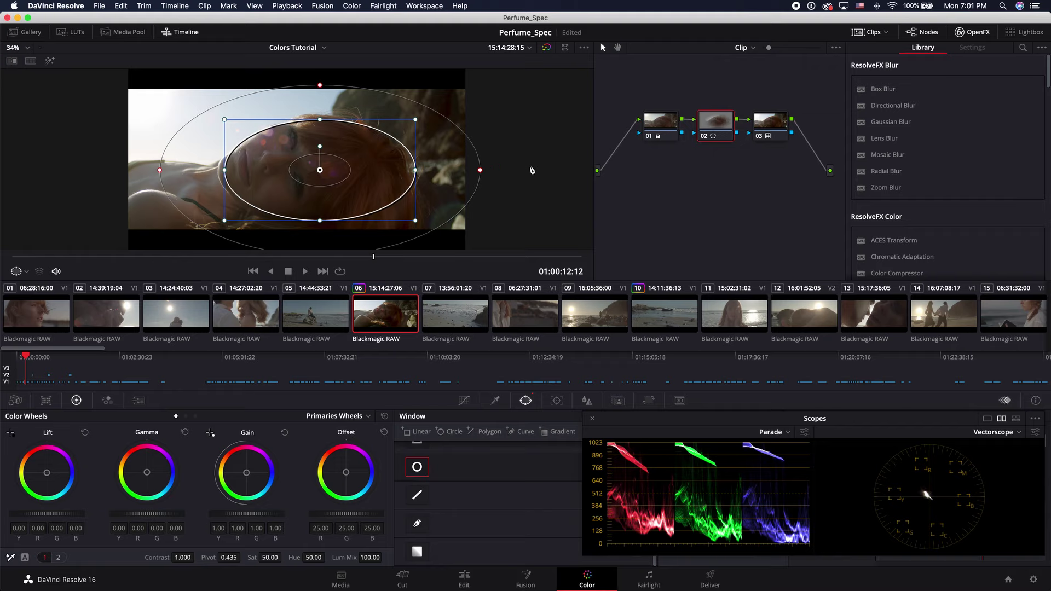
pyautogui.moveTo(225, 170); pyautogui.dragTo(257, 165)
pyautogui.moveTo(315, 147); pyautogui.dragTo(317, 147)
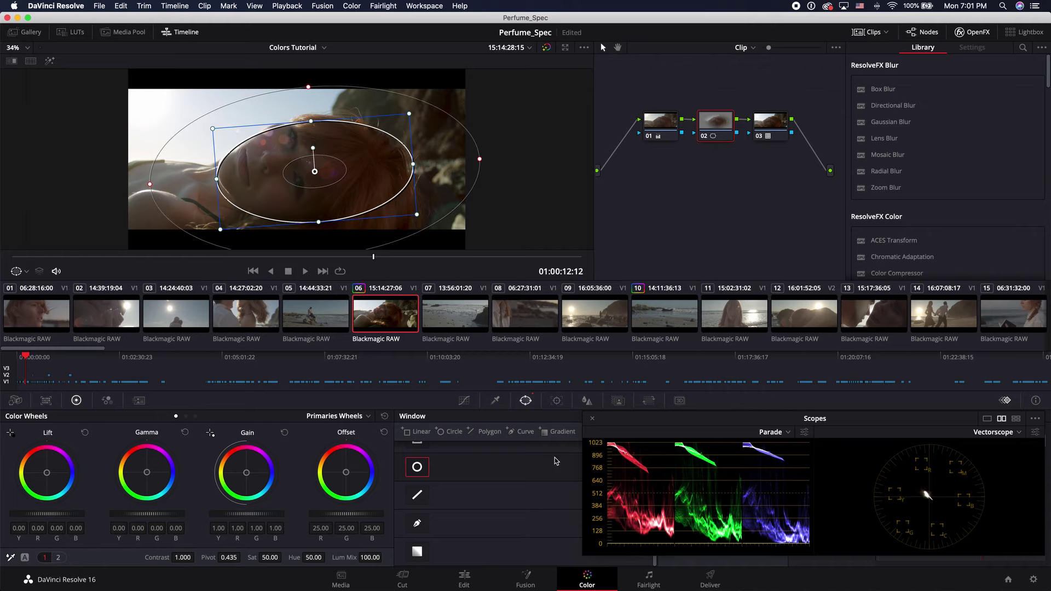
# - Move the scopes aside, then soften node 02's window to about 29.99 and set Gamma to 0.03 with Lift kept near zero
pyautogui.moveTo(644, 423); pyautogui.dragTo(780, 438)
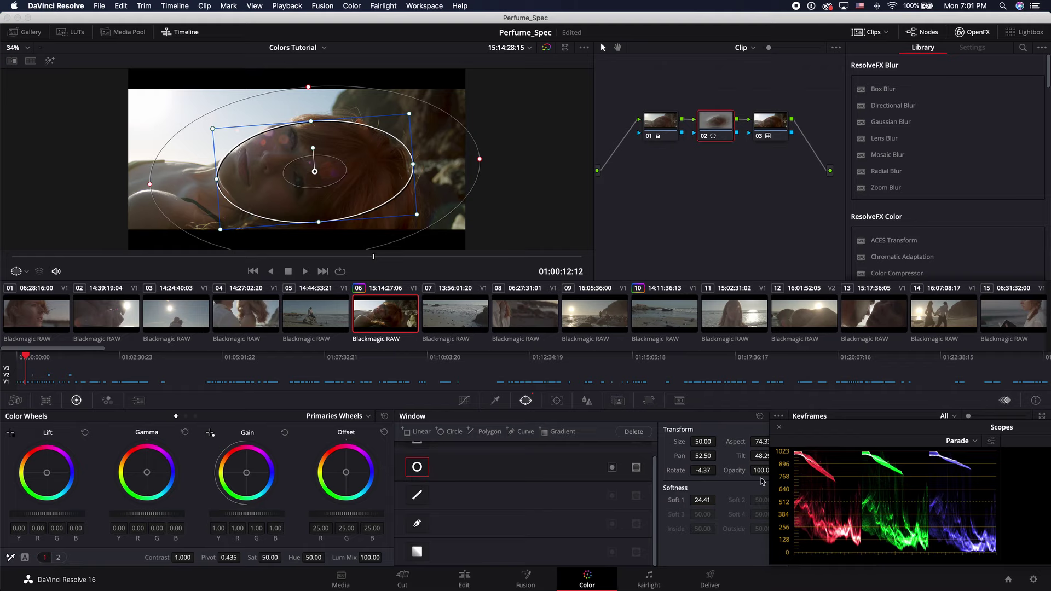
pyautogui.moveTo(709, 503); pyautogui.dragTo(778, 500)
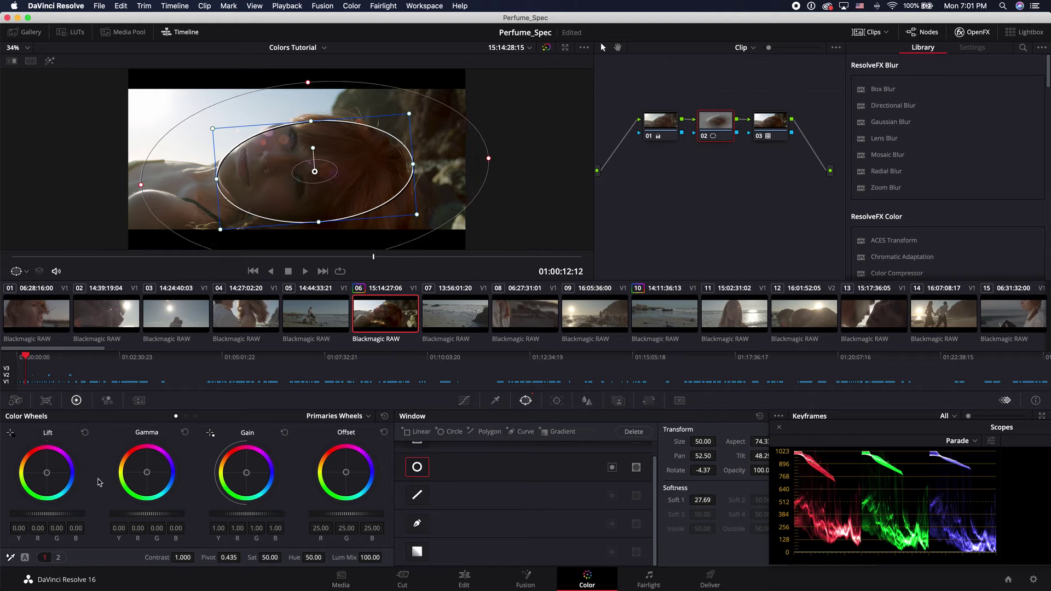
pyautogui.moveTo(120, 519); pyautogui.dragTo(157, 519)
pyautogui.moveTo(489, 158); pyautogui.dragTo(495, 159)
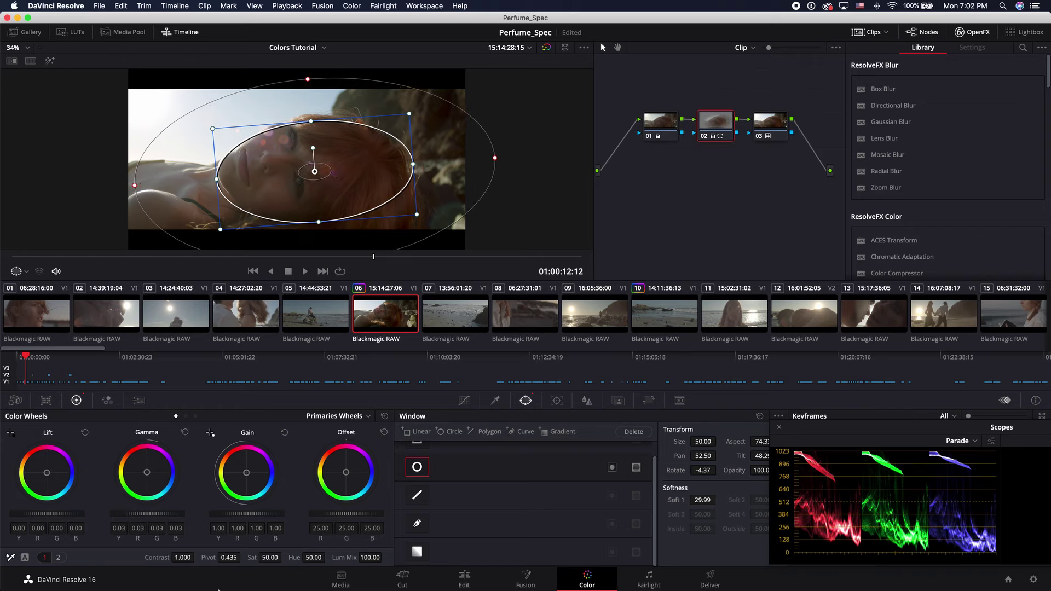
pyautogui.moveTo(46, 516); pyautogui.dragTo(75, 518)
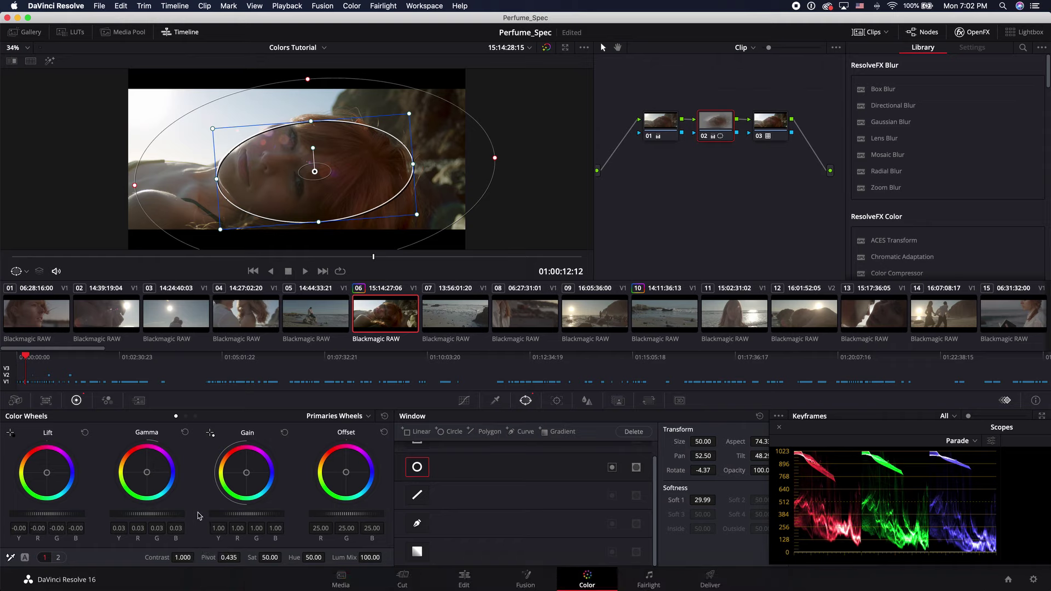
# - Compare the frame with and without node 02, and with the whole grade bypassed in full-screen view
pyautogui.click(703, 137)
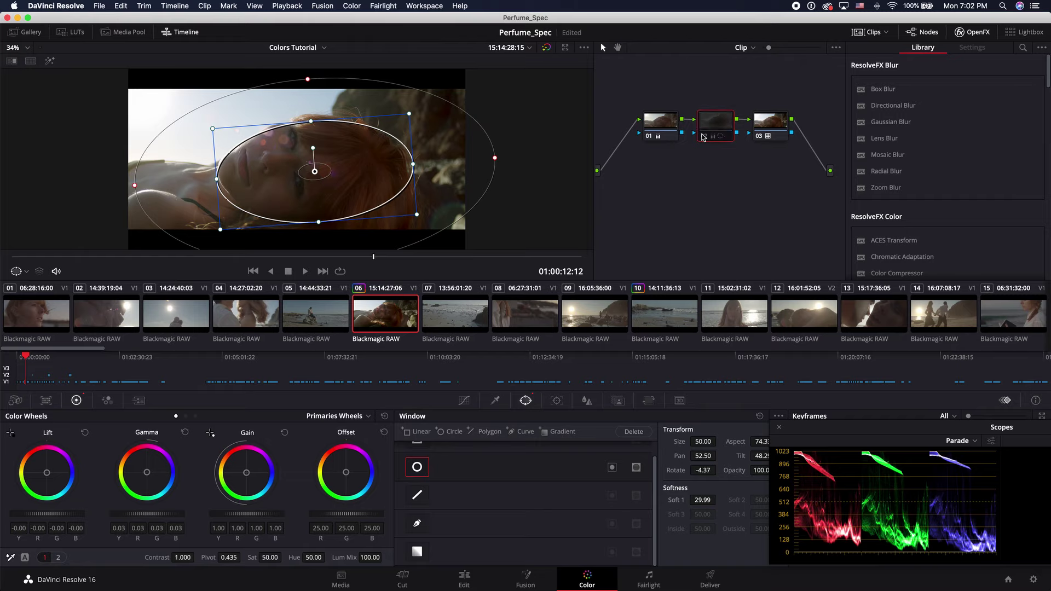
pyautogui.click(701, 137)
pyautogui.click(657, 126)
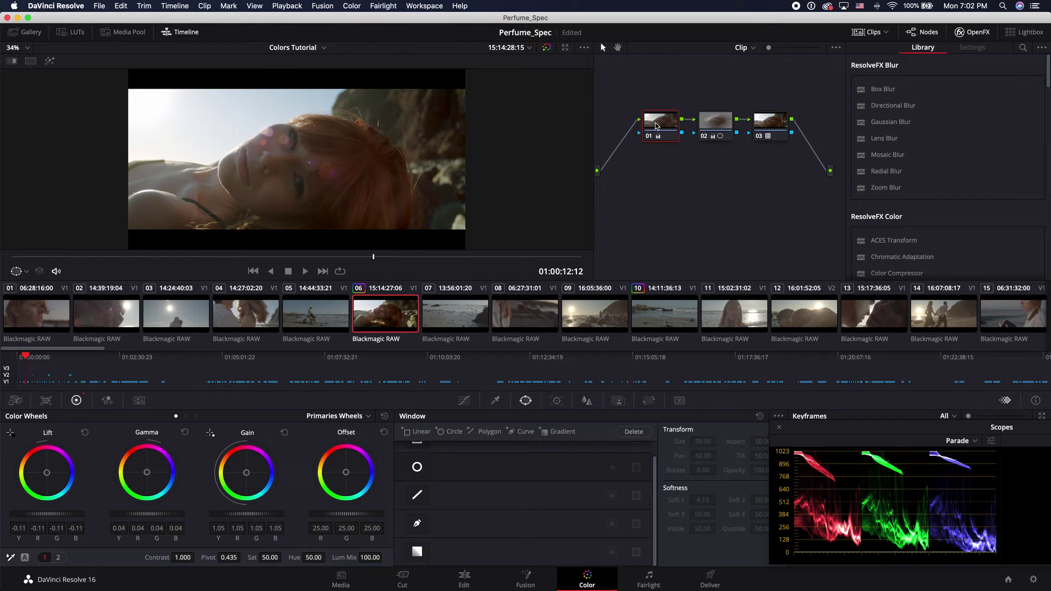
pyautogui.press('super+f')
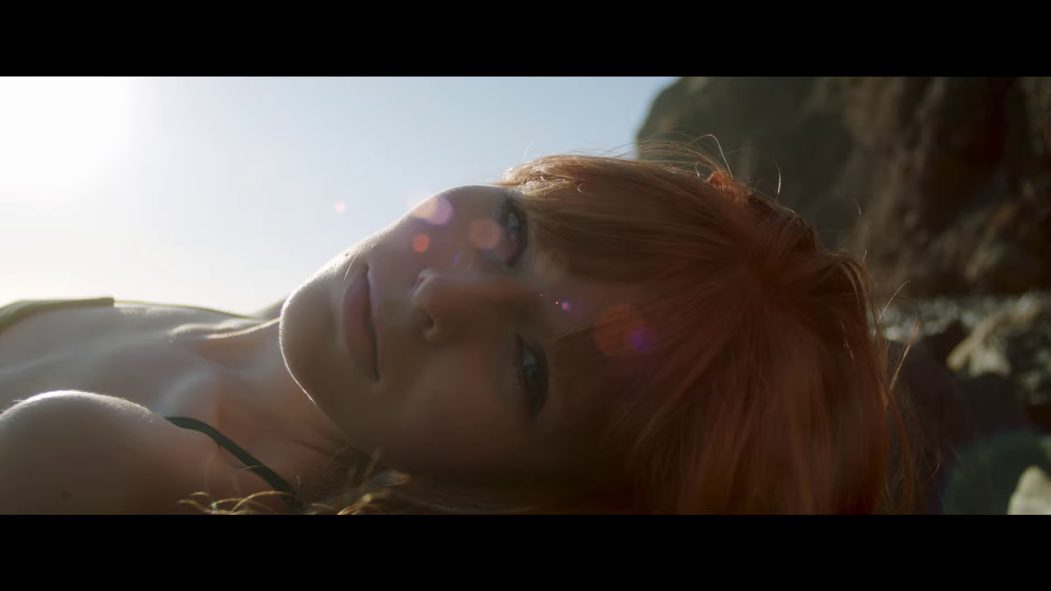
pyautogui.hotkey('shift', 'd')
pyautogui.hotkey('shift', 'd')
pyautogui.hotkey('shift', 'd')
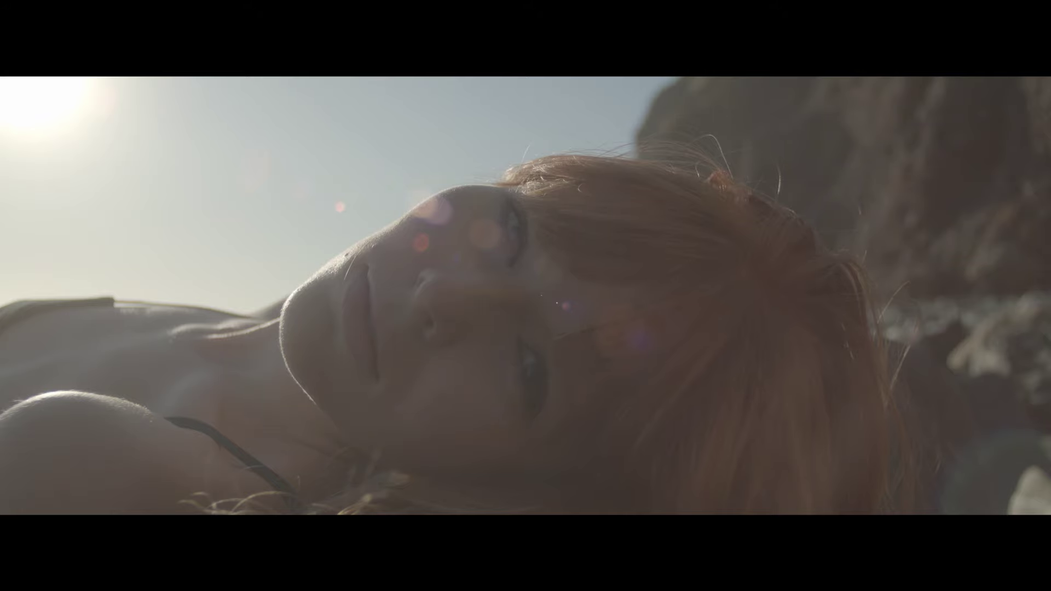
pyautogui.hotkey('shift', 'd')
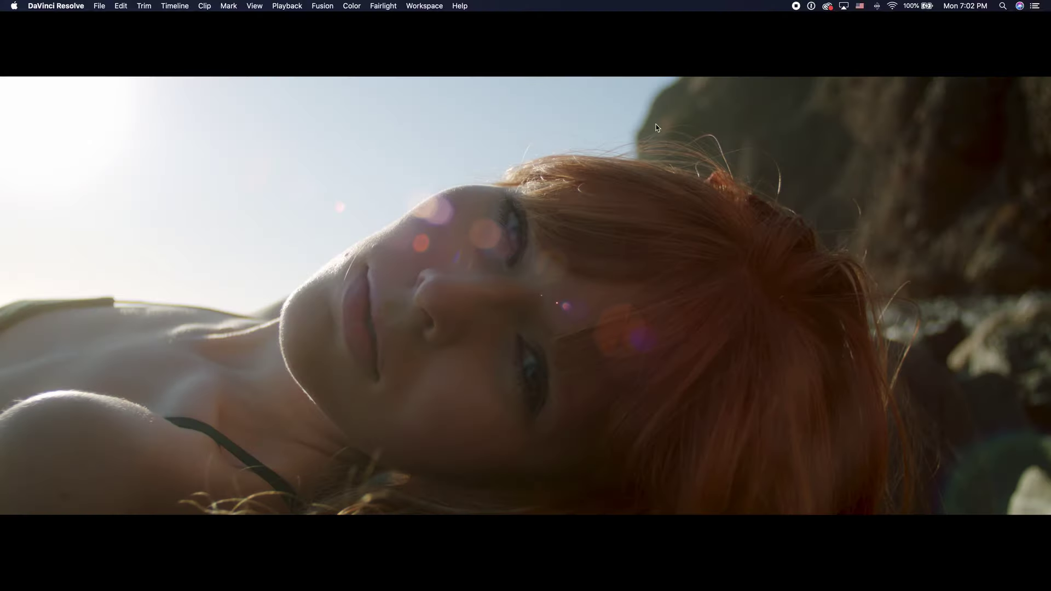
pyautogui.press('Escape')
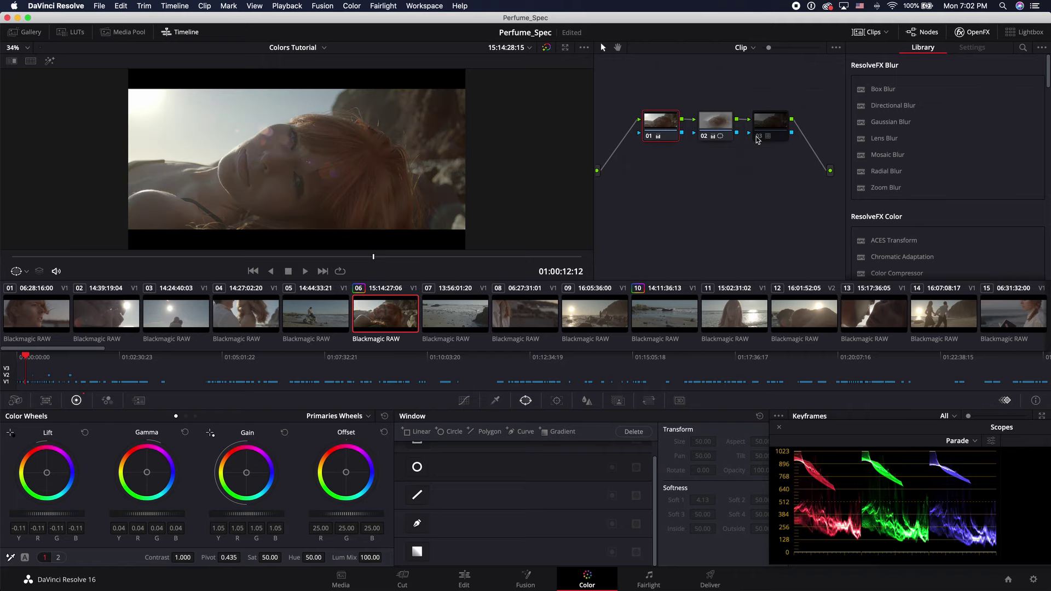
# - Re-enable the LUT node 03, then play clip 06 from its start in full-screen view to review the finished grade
pyautogui.click(759, 137)
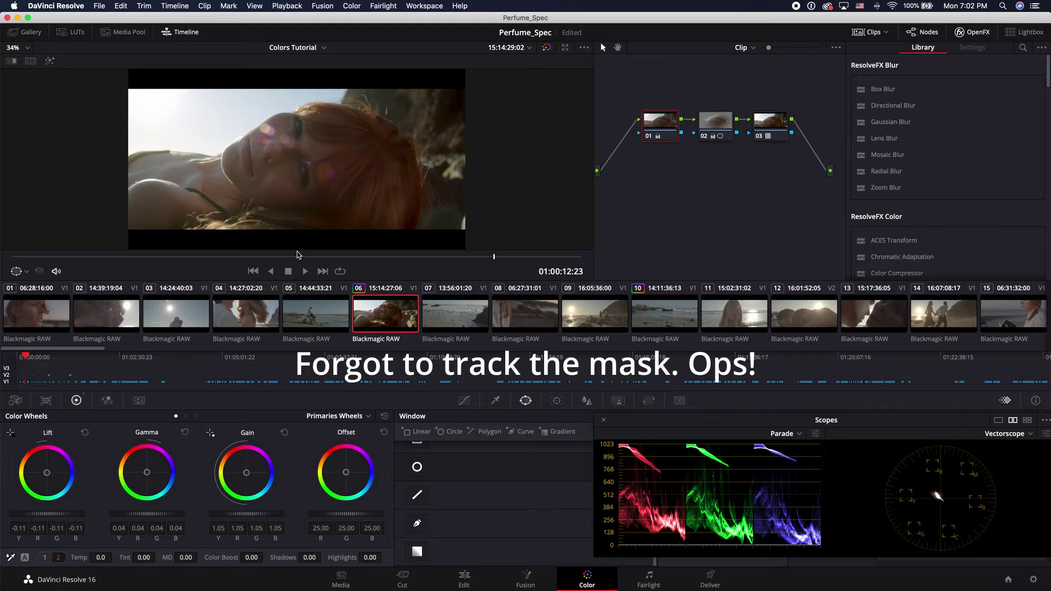
pyautogui.moveTo(296, 256); pyautogui.dragTo(9, 253)
pyautogui.press('super+f')
pyautogui.press('space')
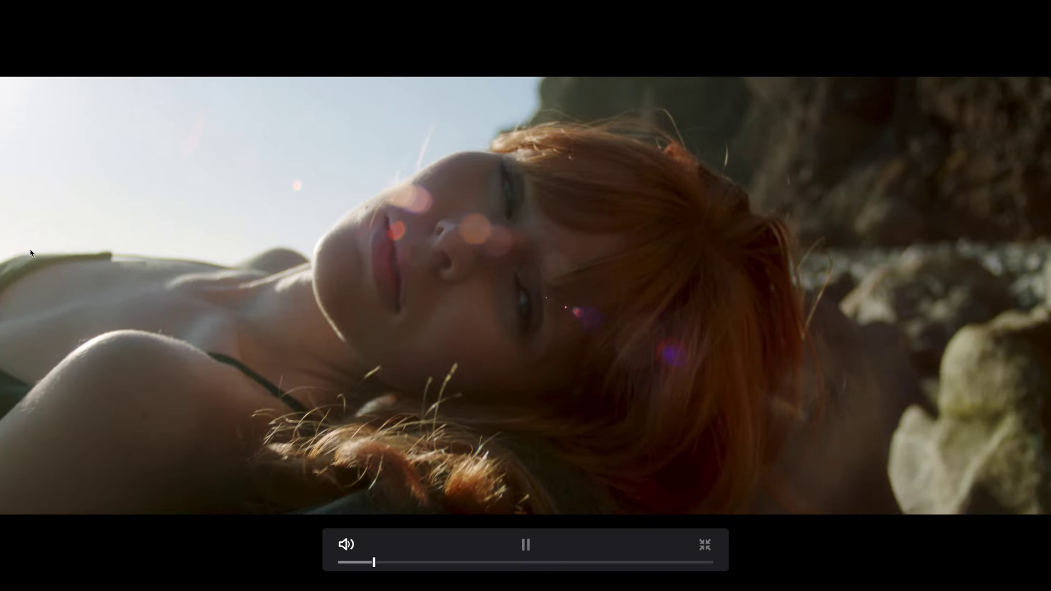
pyautogui.press('space')
pyautogui.press('space')
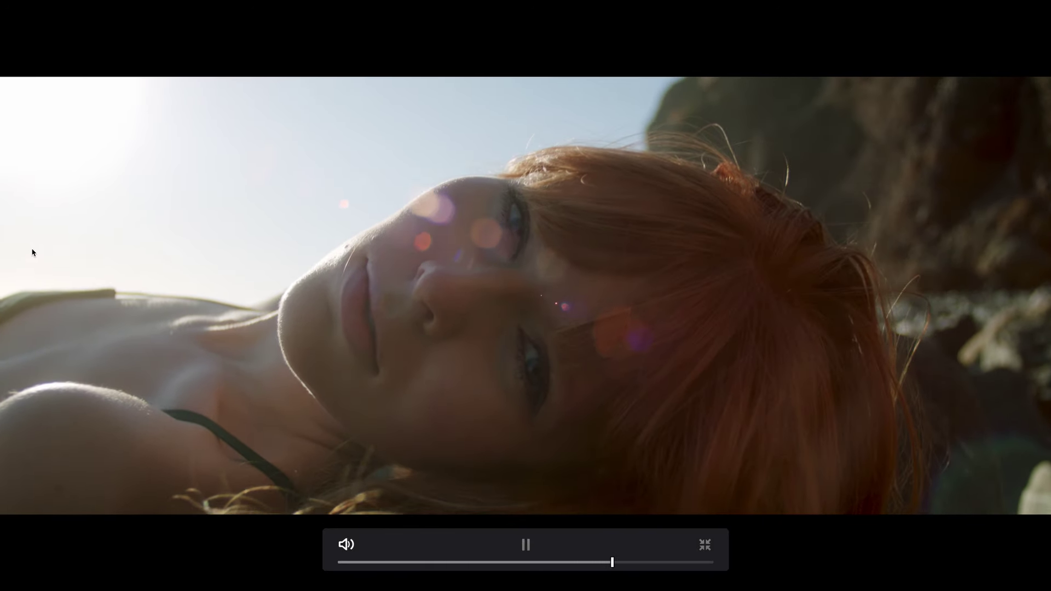
pyautogui.press('space')
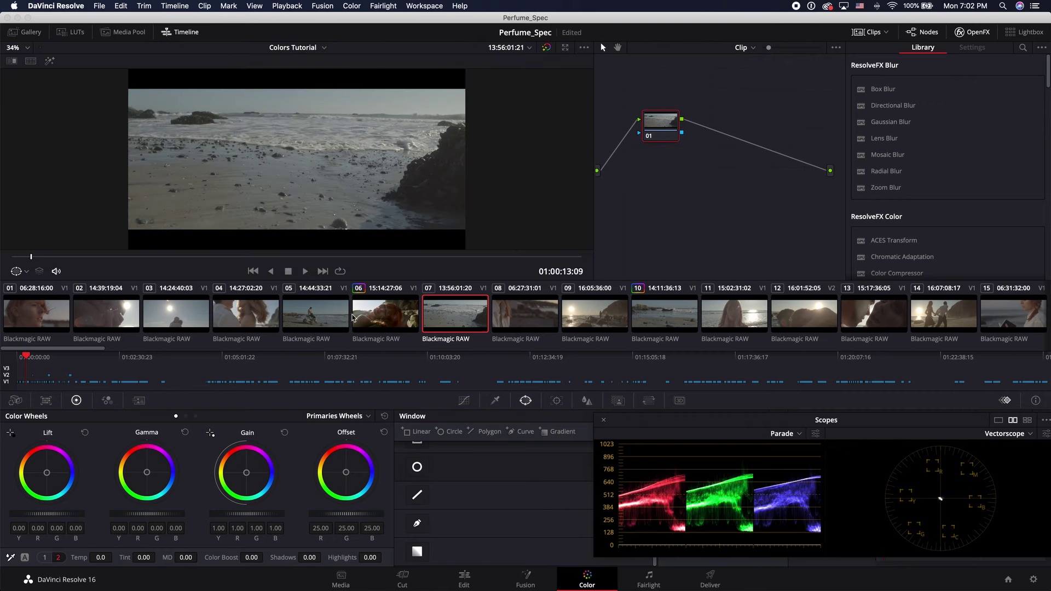
# - Copy clip 06's grade onto clip 08, at a frame where the woman's face and hair are in view
pyautogui.click(386, 326)
pyautogui.click(456, 318)
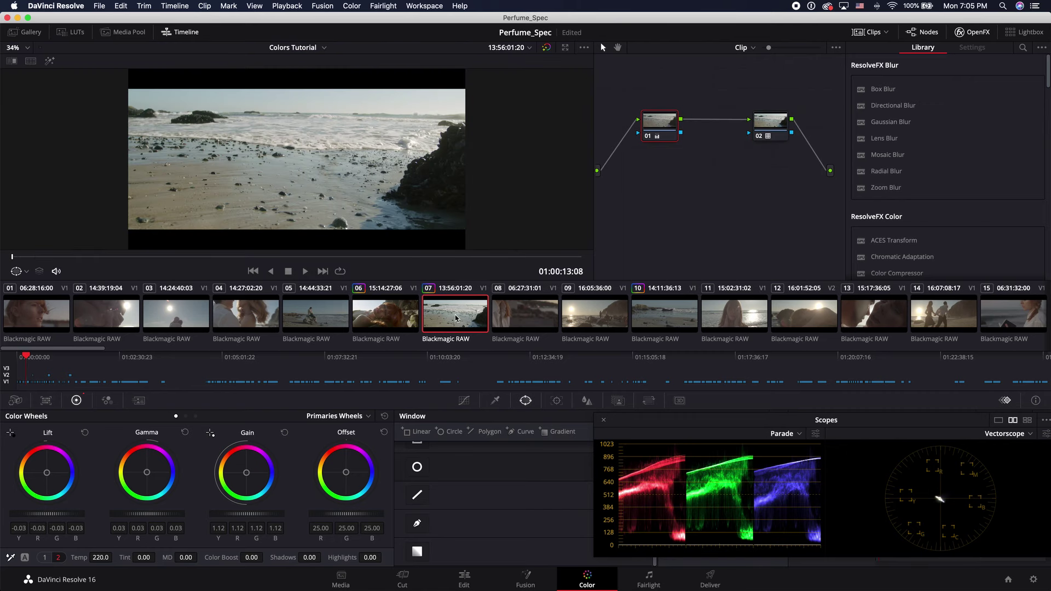
pyautogui.click(398, 326)
pyautogui.click(539, 319)
pyautogui.moveTo(150, 256); pyautogui.dragTo(418, 256)
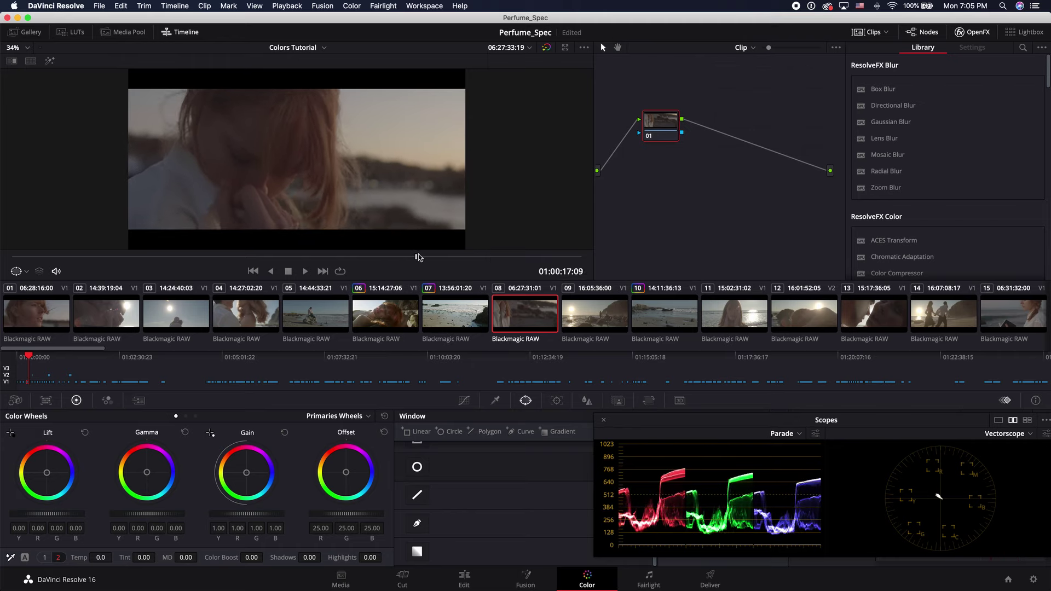
pyautogui.press('super+v')
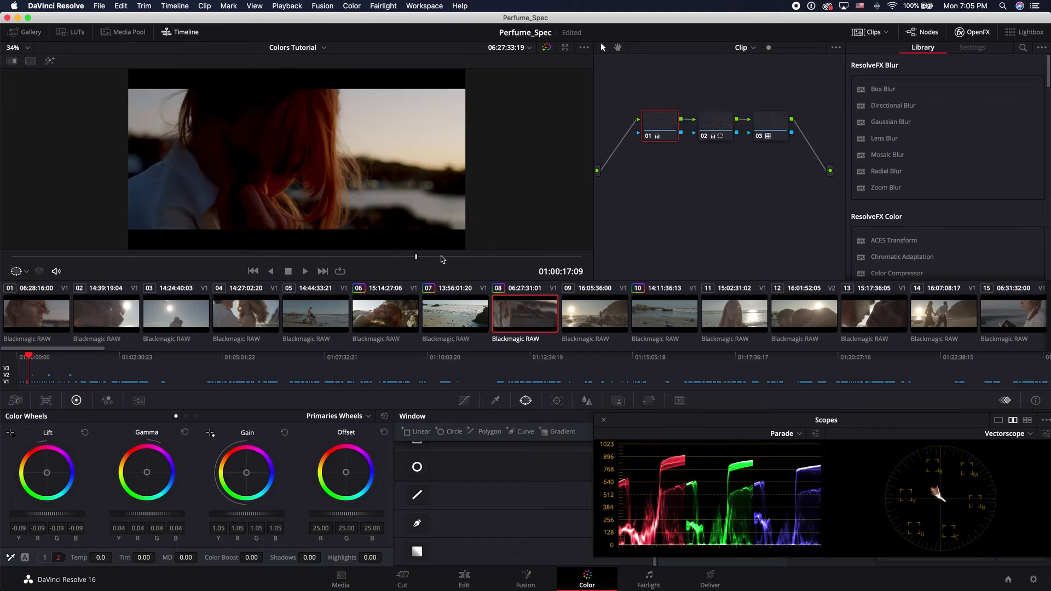
# - Remove the face-window node and the primaries node from clip 08, keeping only the LUT node
pyautogui.click(718, 121)
pyautogui.press('Delete')
pyautogui.click(678, 124)
pyautogui.press('Delete')
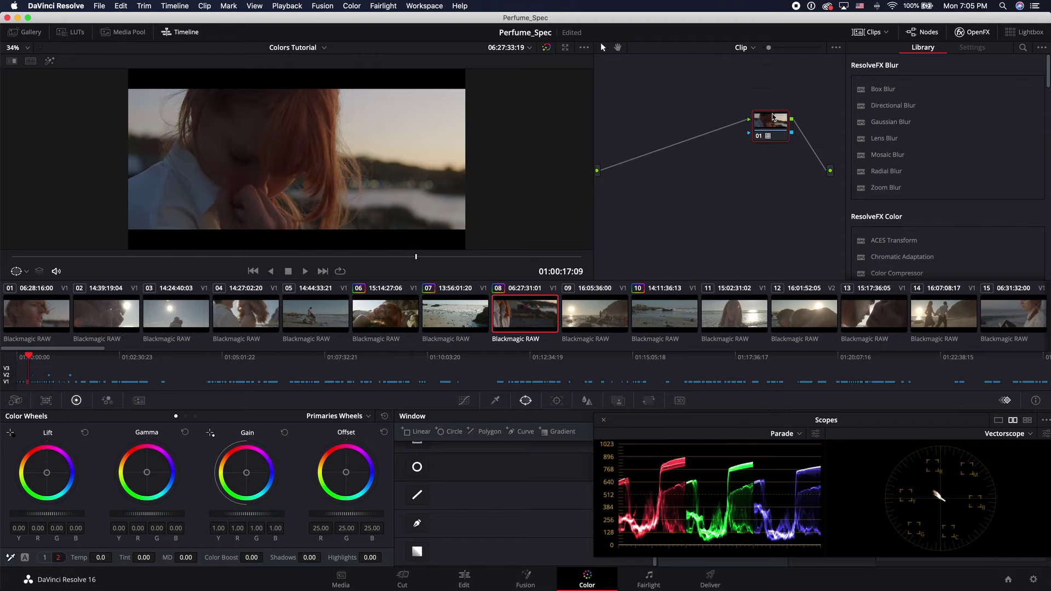
# - Insert a new serial node ahead of clip 08's LUT node and spread the two nodes apart in the graph
pyautogui.click(761, 116)
pyautogui.hotkey('shift', 's')
pyautogui.moveTo(770, 155); pyautogui.dragTo(629, 147)
pyautogui.moveTo(763, 141); pyautogui.dragTo(755, 148)
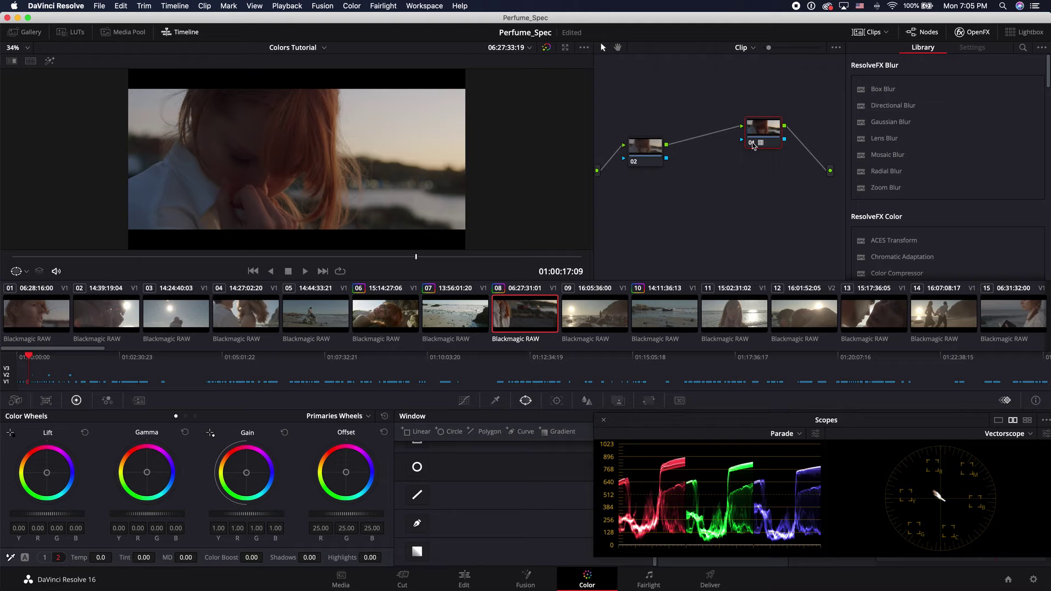
pyautogui.click(753, 146)
pyautogui.click(753, 145)
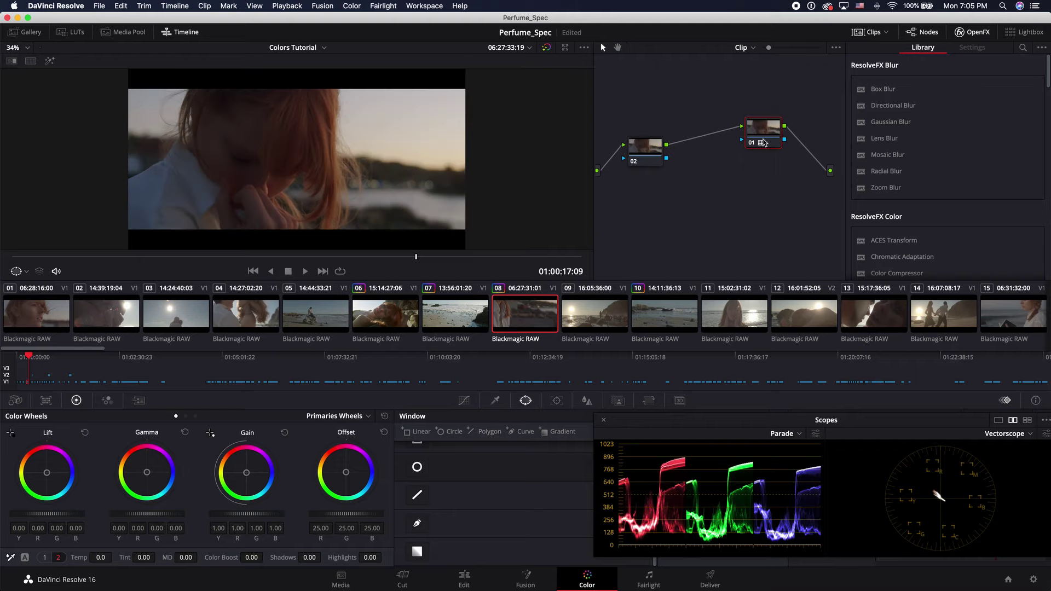
# - Balance clip 08's primaries on node 02 with Lift -0.01, Gamma -0.02 and Gain 1.09
pyautogui.click(634, 156)
pyautogui.moveTo(296, 253); pyautogui.dragTo(238, 259)
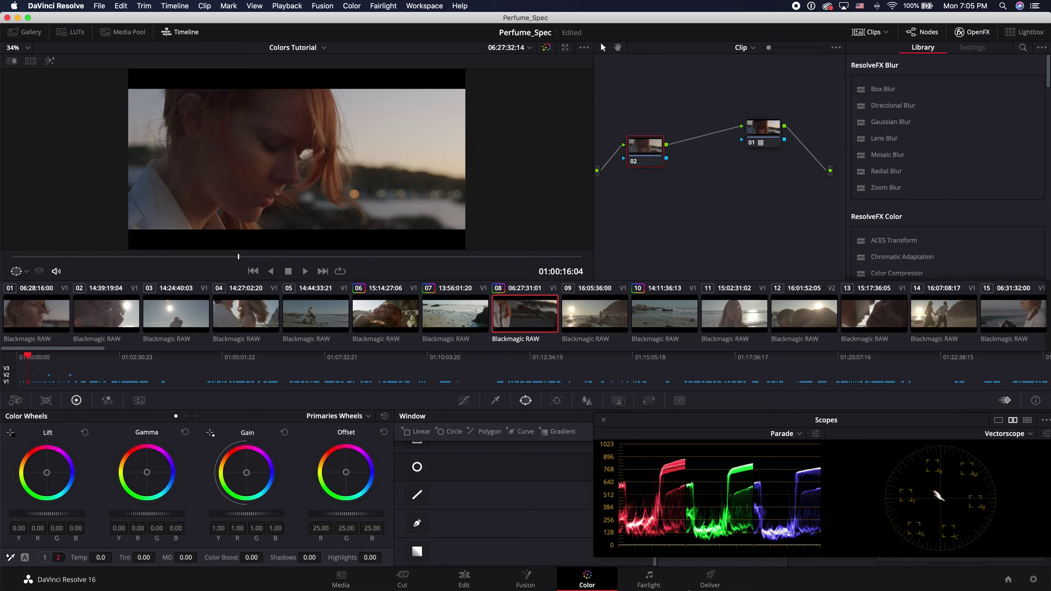
pyautogui.moveTo(31, 519); pyautogui.dragTo(26, 516)
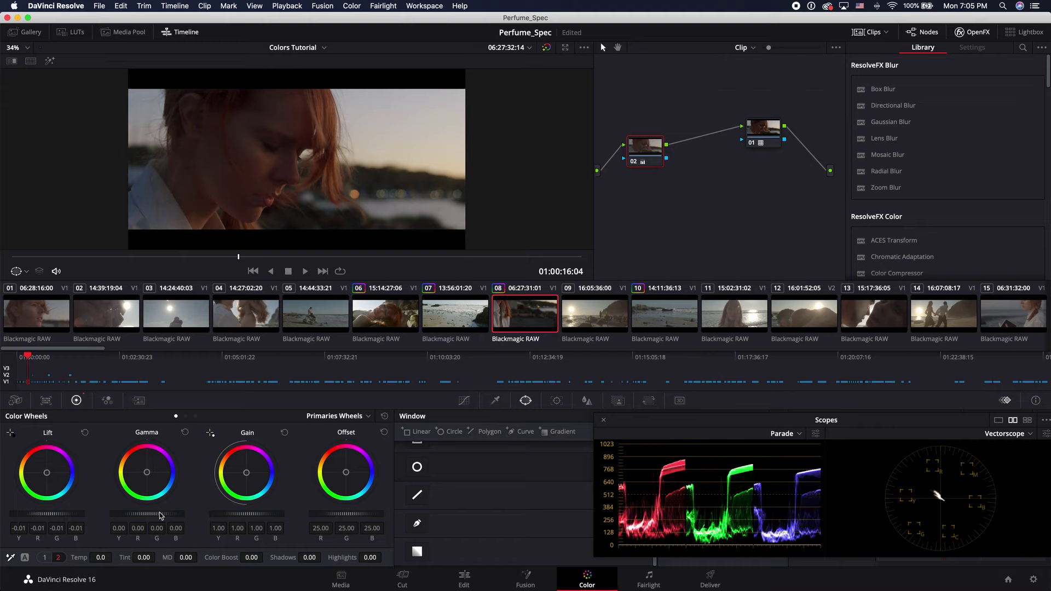
pyautogui.moveTo(148, 513); pyautogui.dragTo(125, 517)
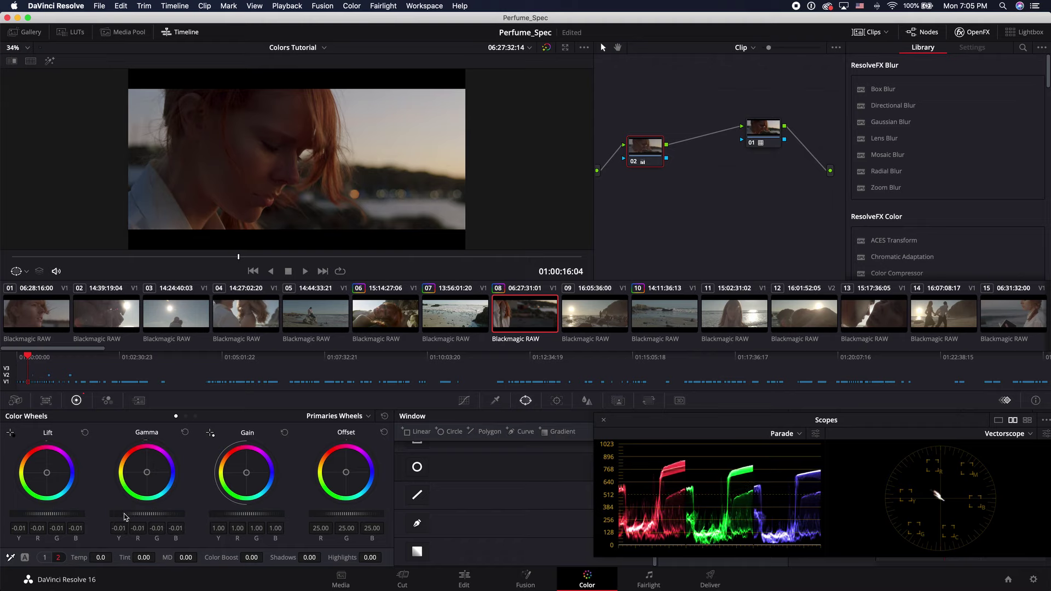
pyautogui.moveTo(30, 518); pyautogui.dragTo(55, 520)
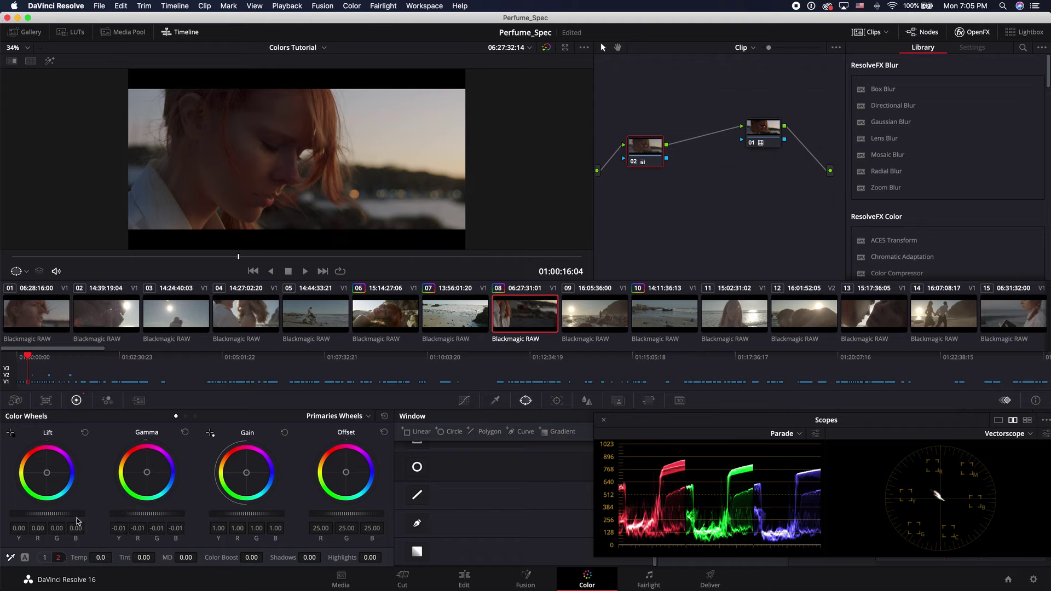
pyautogui.moveTo(223, 519)
pyautogui.mouseDown()
pyautogui.moveTo(268, 518)
pyautogui.moveTo(214, 519)
pyautogui.mouseUp()
pyautogui.moveTo(146, 519); pyautogui.dragTo(137, 519)
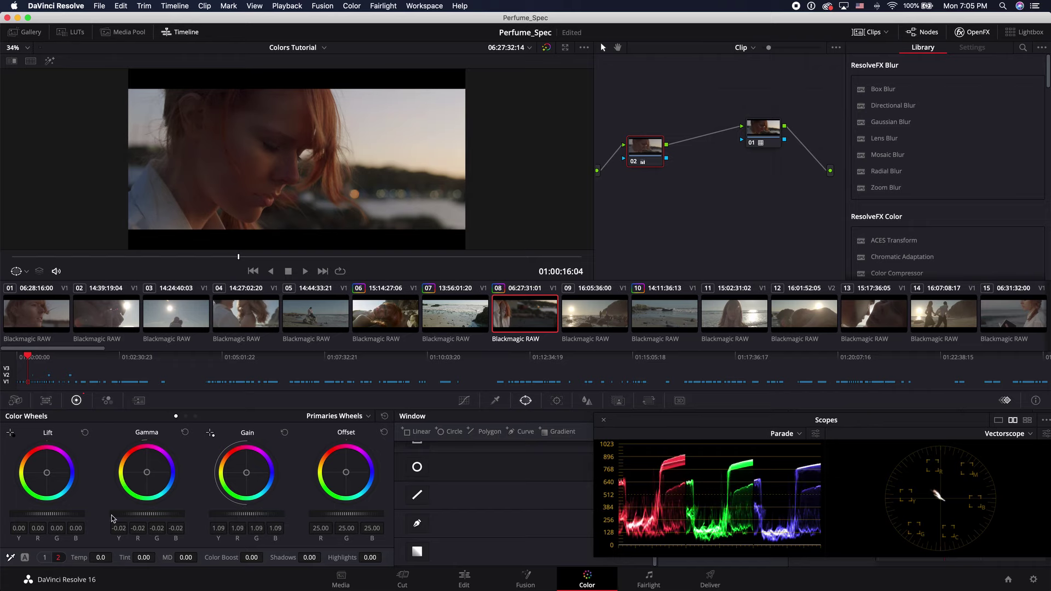
pyautogui.moveTo(67, 516); pyautogui.dragTo(61, 513)
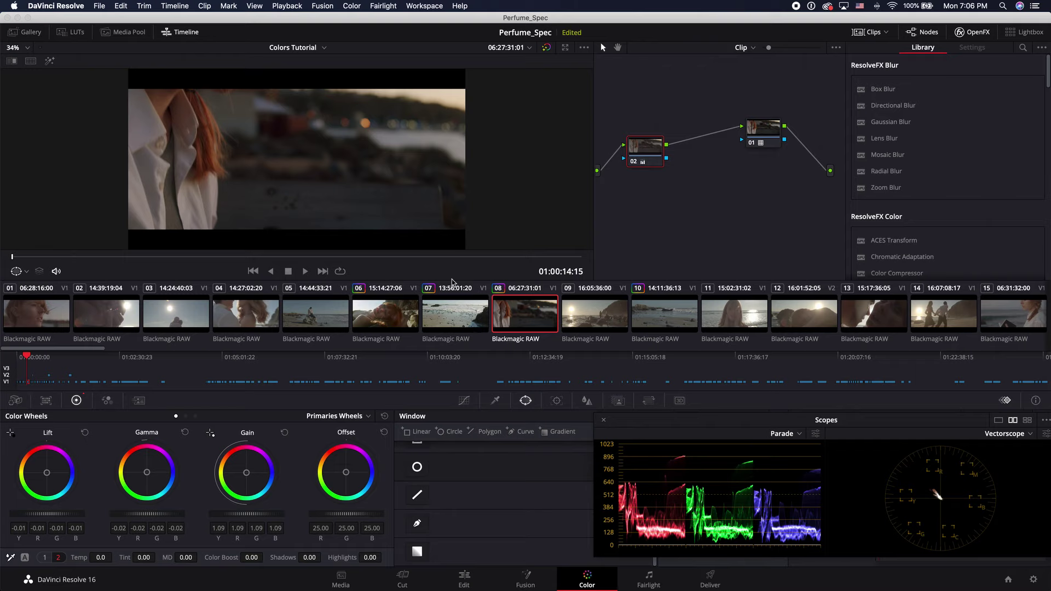
# - Compare clip 08 with clip 06, then grab a gallery still of clip 08's grade and label it Sunrise
pyautogui.click(361, 308)
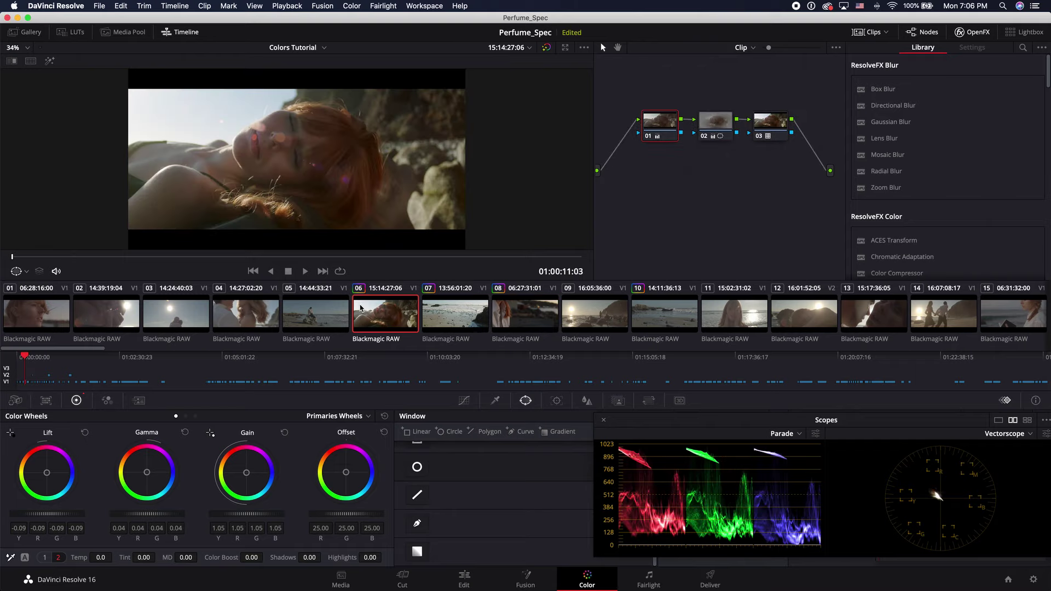
pyautogui.click(530, 312)
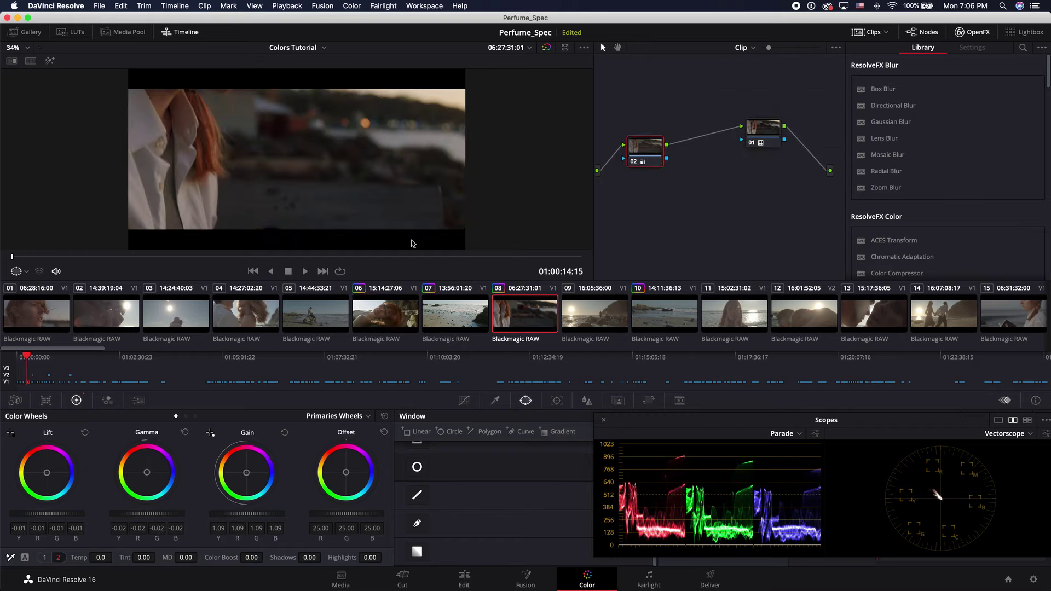
pyautogui.click(355, 257)
pyautogui.rightClick(330, 210)
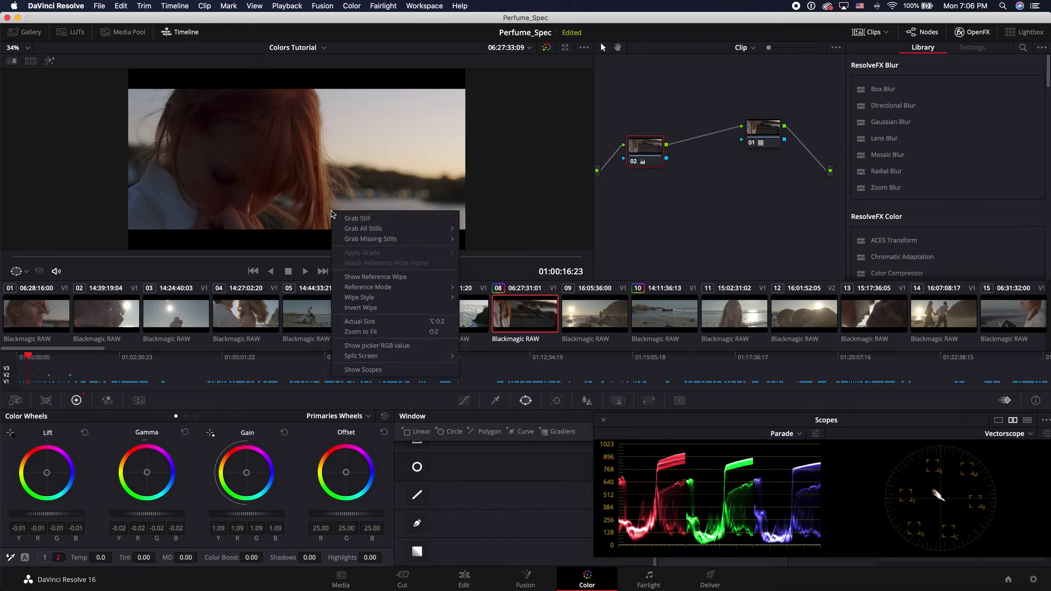
pyautogui.click(359, 217)
pyautogui.click(11, 32)
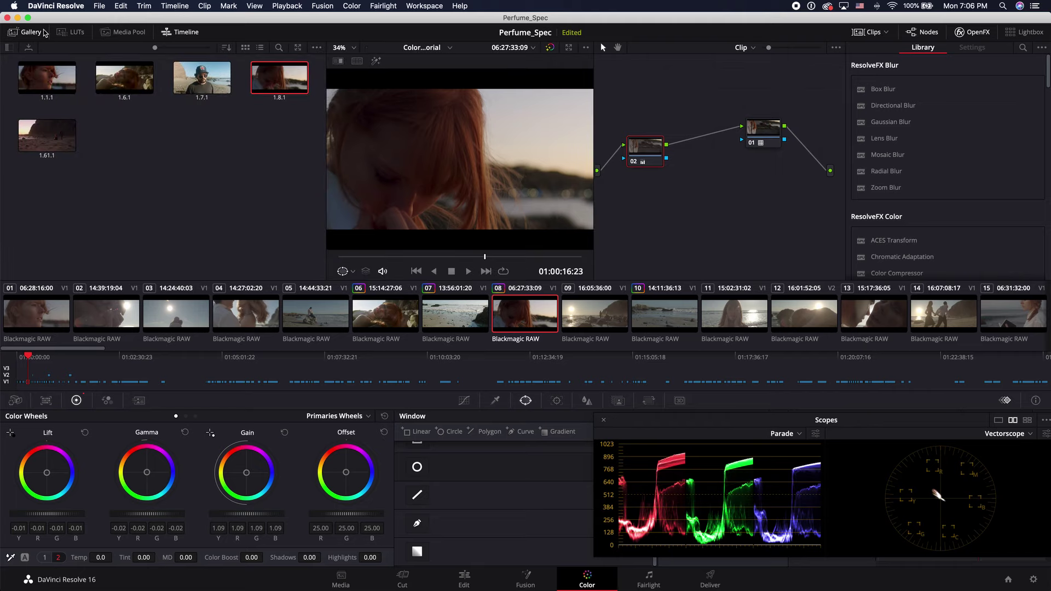
pyautogui.rightClick(287, 82)
pyautogui.click(337, 165)
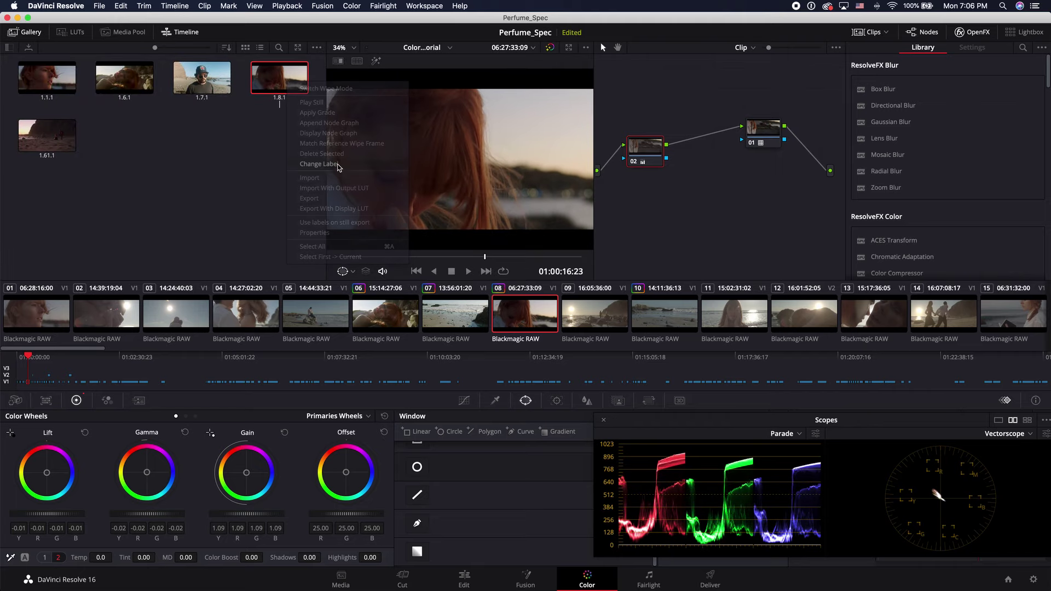
pyautogui.write('Sunrise')
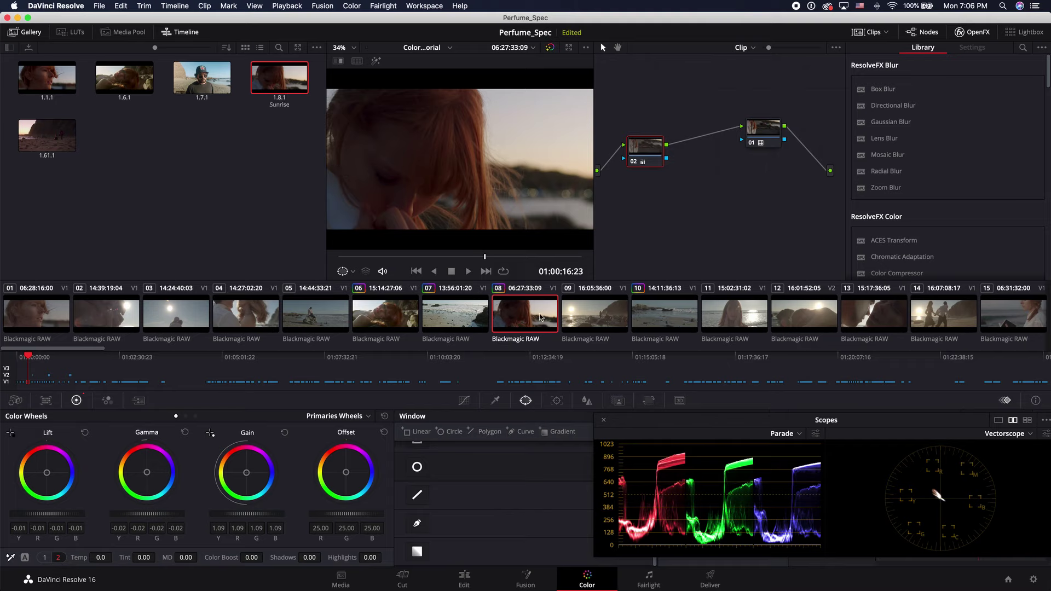
# - Grab a gallery still of clip 06's graded frame and label it Afternoon
pyautogui.click(384, 314)
pyautogui.rightClick(467, 164)
pyautogui.click(495, 167)
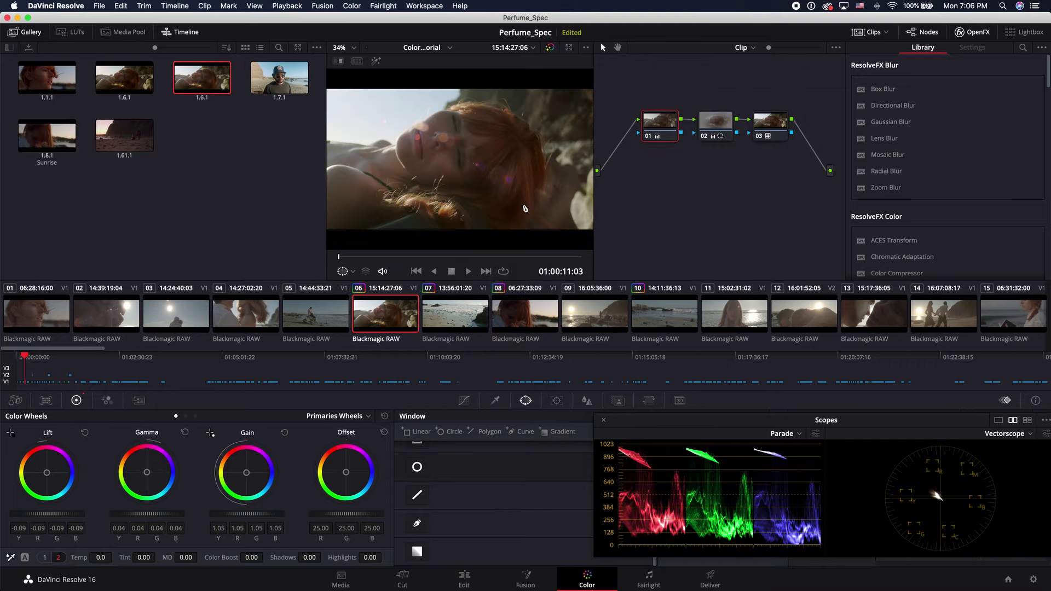
pyautogui.rightClick(200, 75)
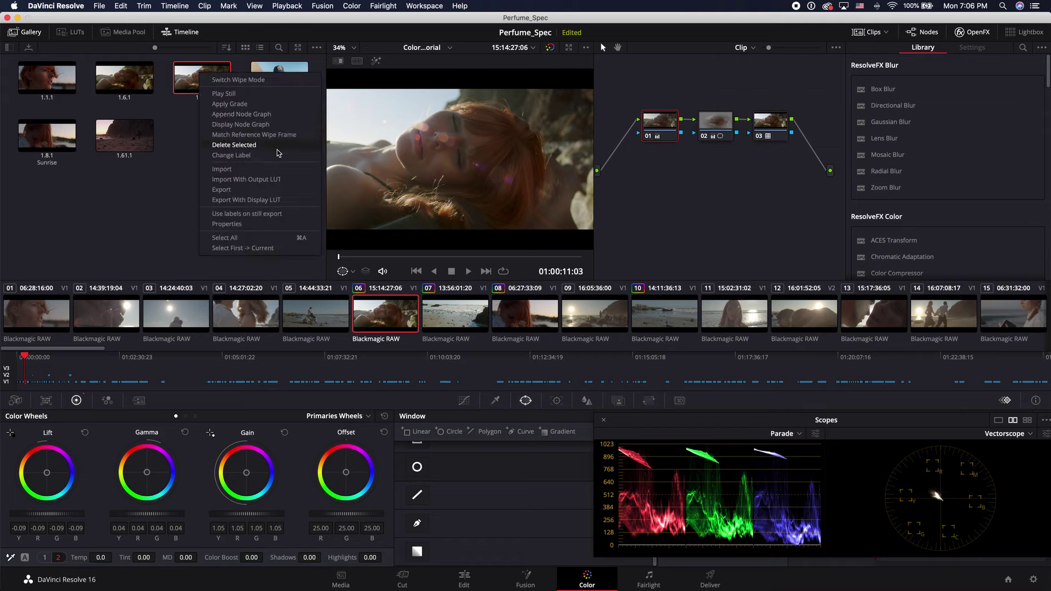
pyautogui.click(261, 158)
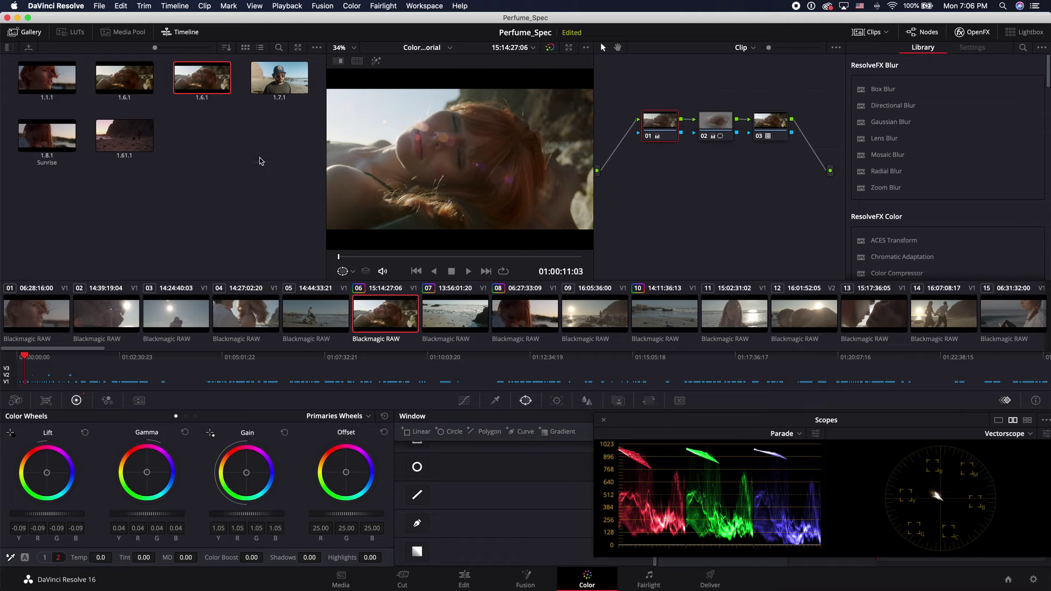
pyautogui.write('Afternoon')
pyautogui.press('Return')
# - Apply the Sunrise still's grade to clip 15 and review it across the clip
pyautogui.hscroll(5, 697, 320)
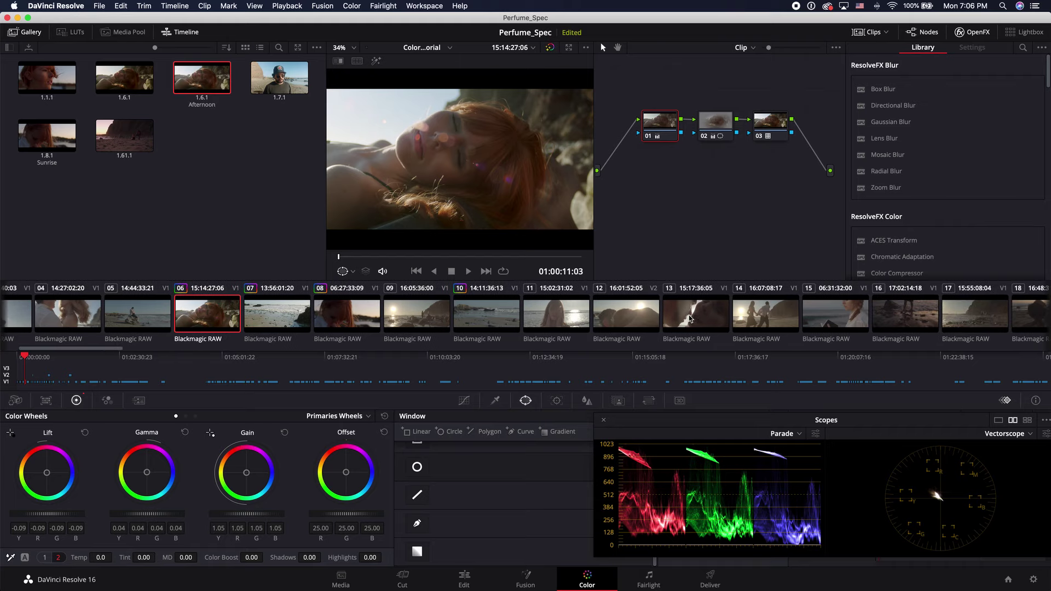
pyautogui.click(739, 316)
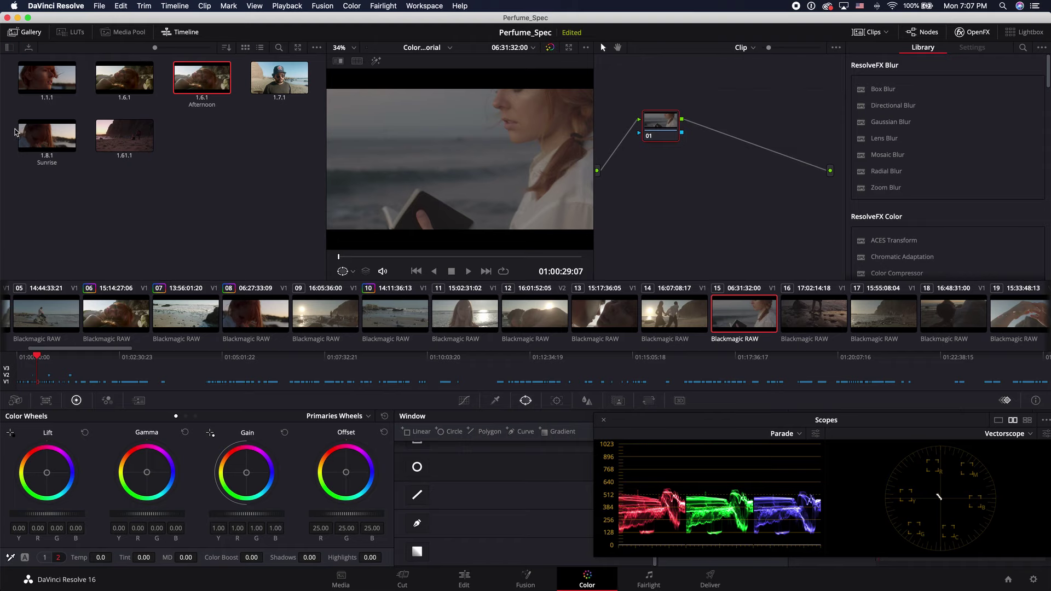
pyautogui.rightClick(47, 132)
pyautogui.click(77, 162)
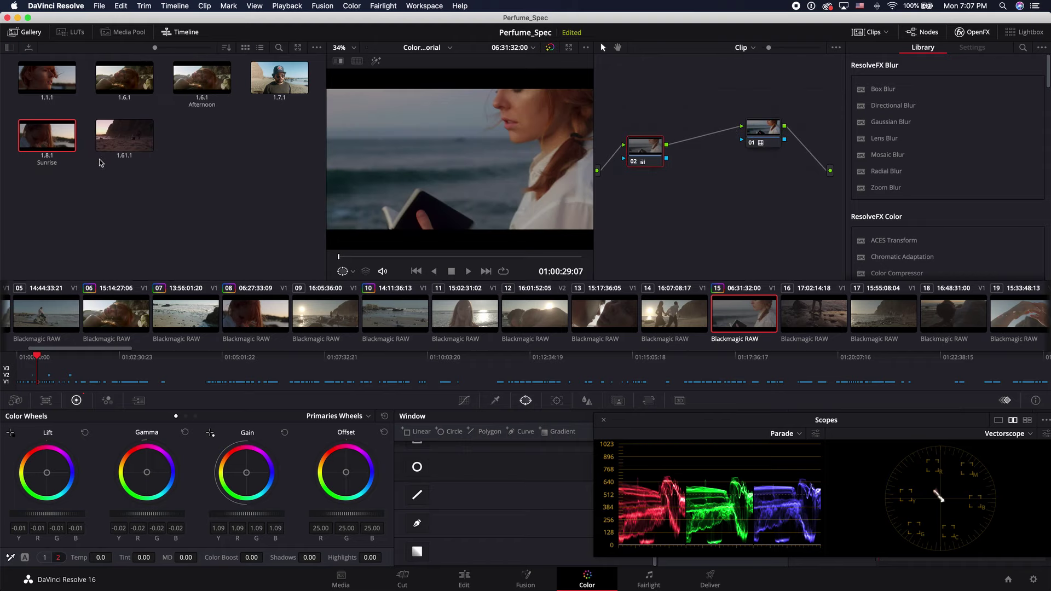
pyautogui.press('space')
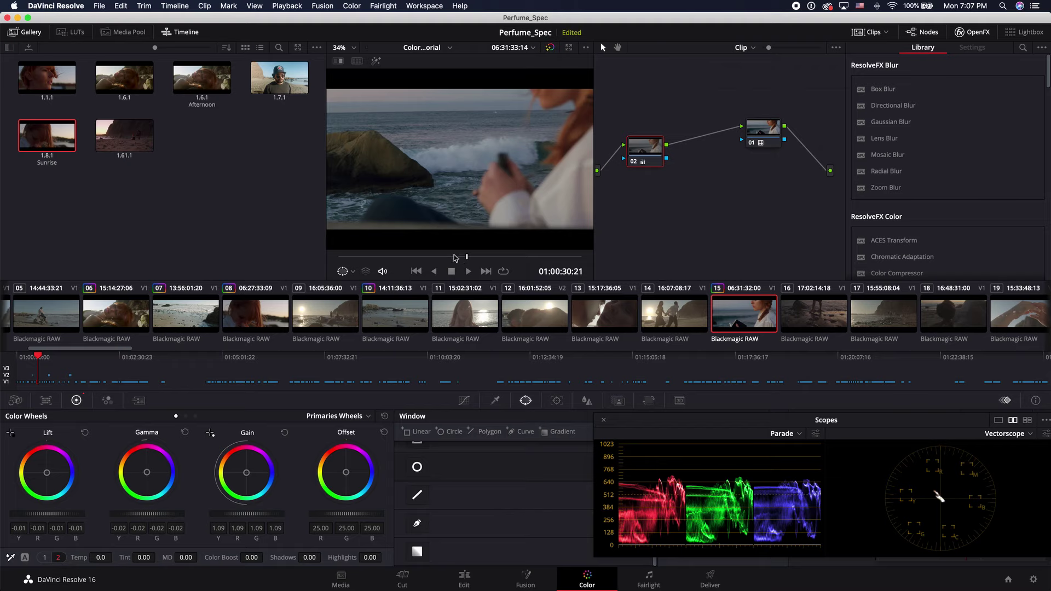
pyautogui.moveTo(454, 257); pyautogui.dragTo(484, 265)
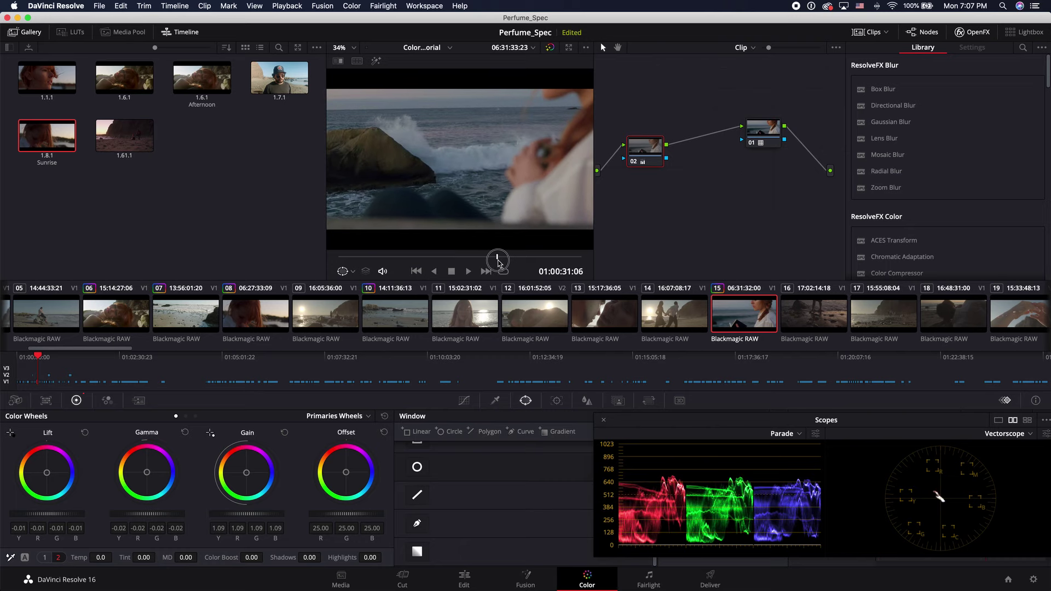
# - Apply the Afternoon still's grade to clip 14 and check it on a frame further into the clip
pyautogui.click(668, 318)
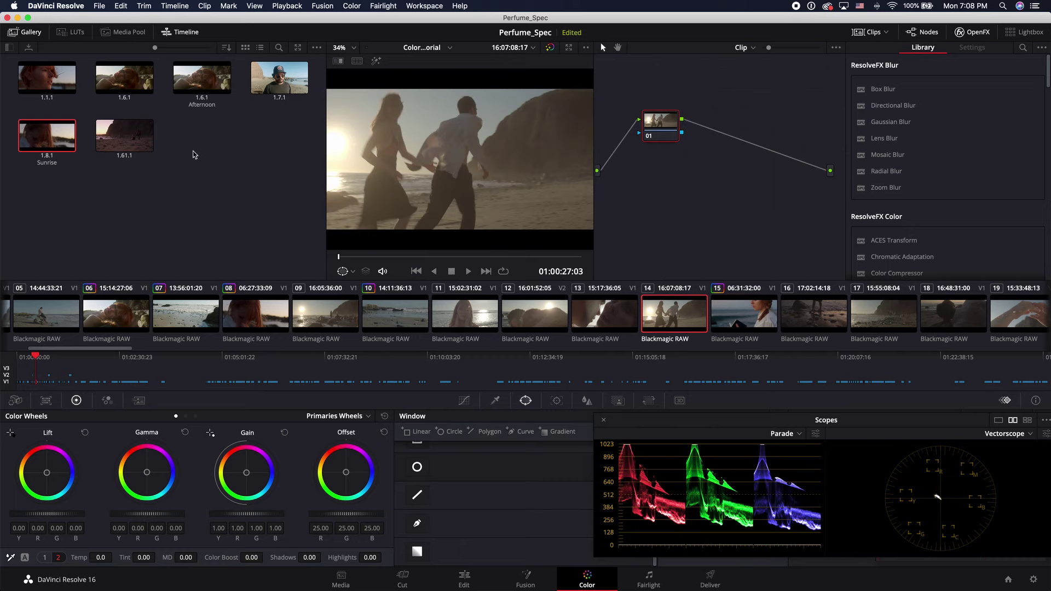
pyautogui.rightClick(201, 93)
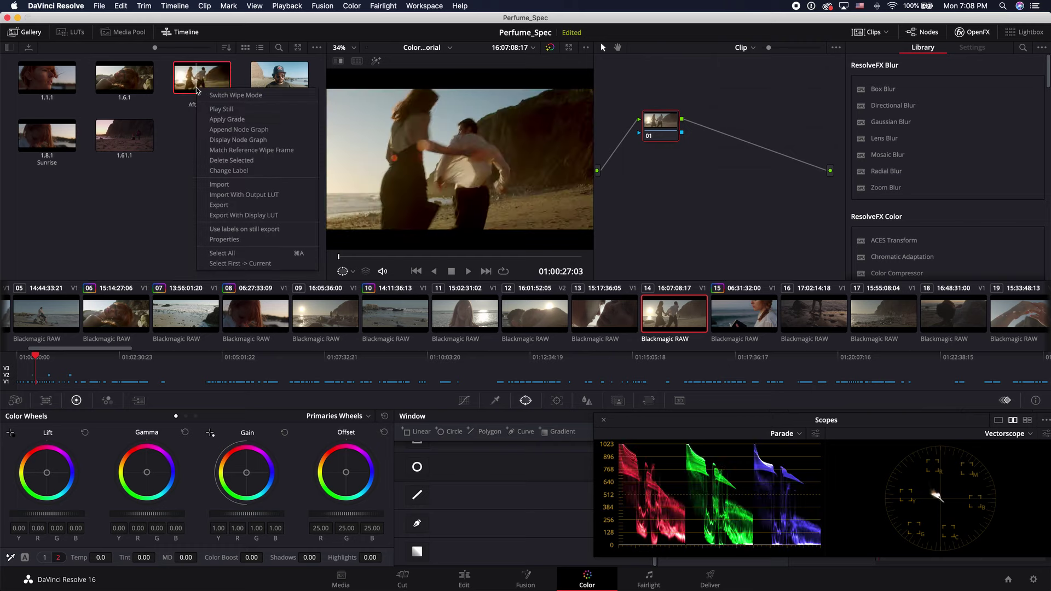
pyautogui.click(233, 120)
pyautogui.moveTo(395, 256); pyautogui.dragTo(439, 257)
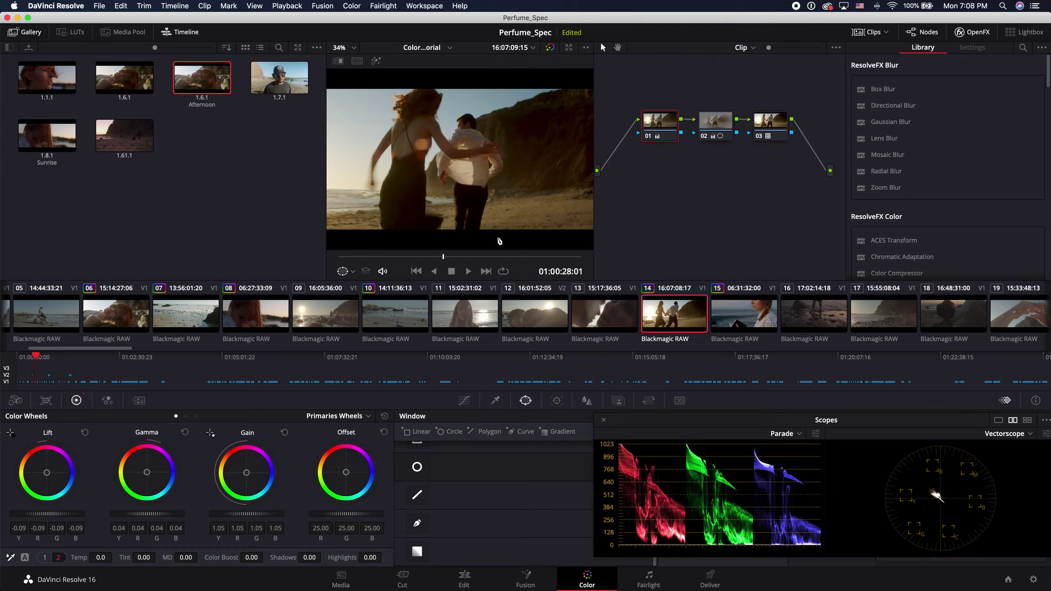
# - Delete the circular-window node 02 from clip 14's grade and select its primaries node 01
pyautogui.click(712, 122)
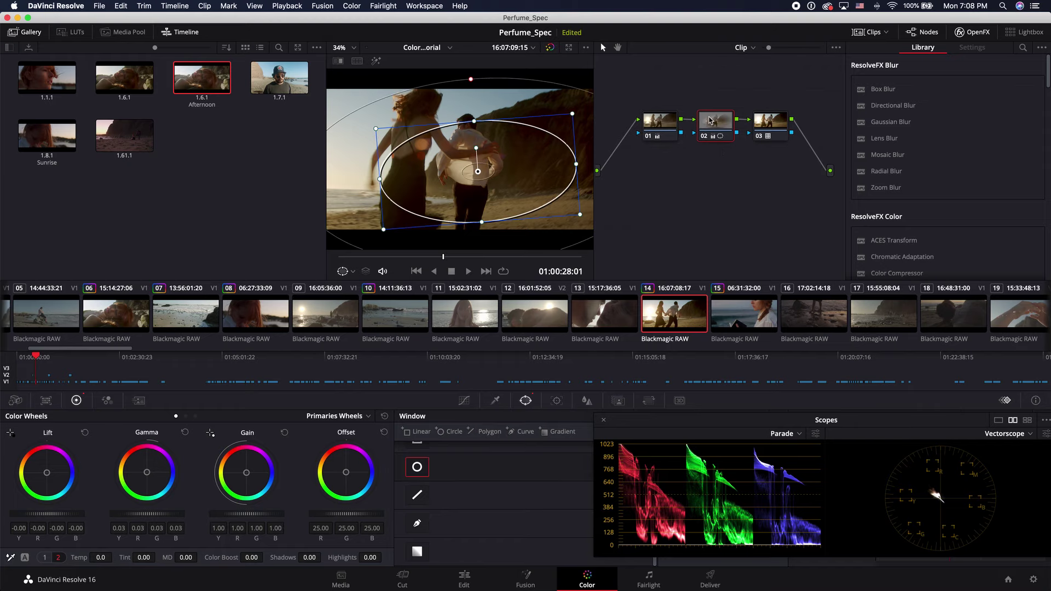
pyautogui.press('Delete')
pyautogui.click(653, 123)
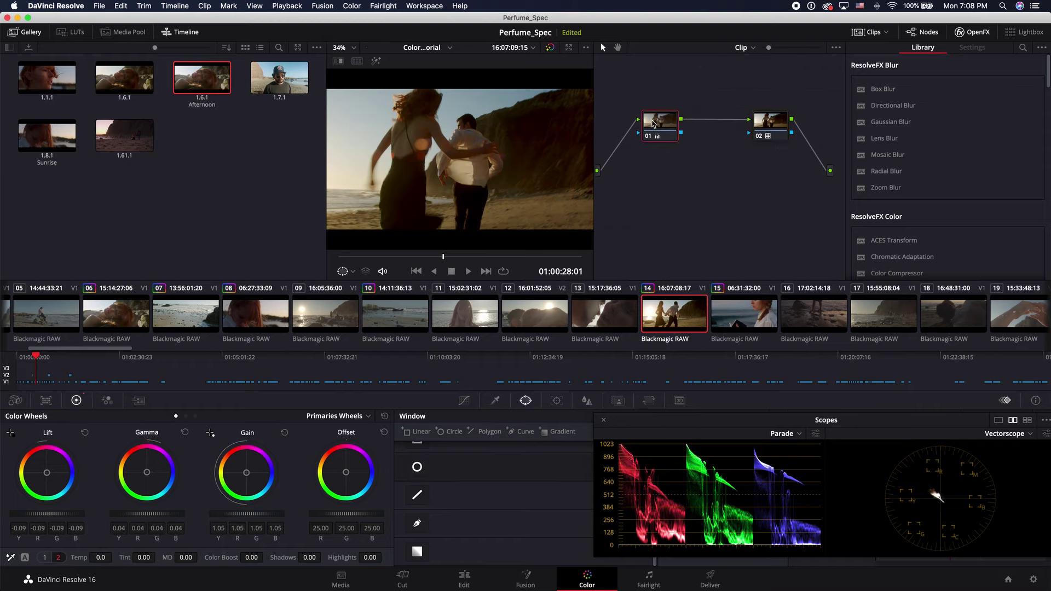
# - Raise the lift of clip 14's node 01 to -0.05, playing through the clip to check the shadows
pyautogui.moveTo(33, 519); pyautogui.dragTo(65, 516)
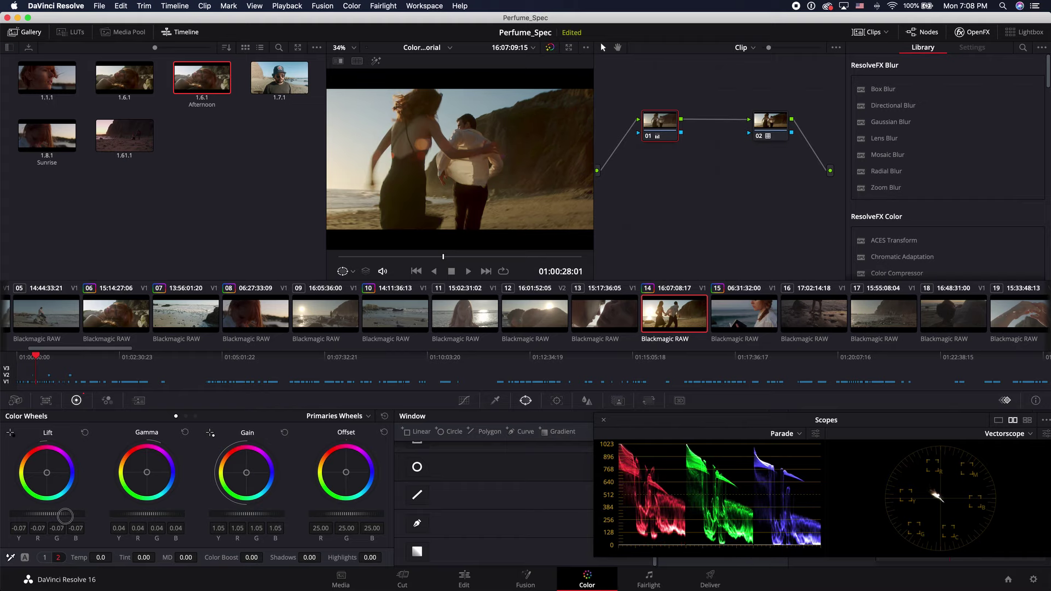
pyautogui.press('space')
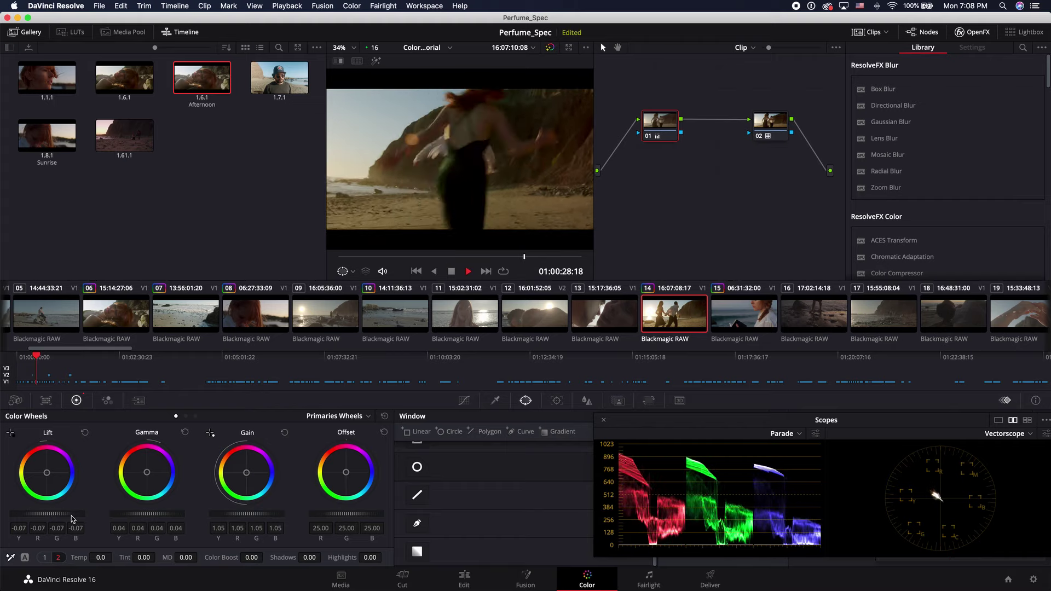
pyautogui.press('space')
pyautogui.click(478, 314)
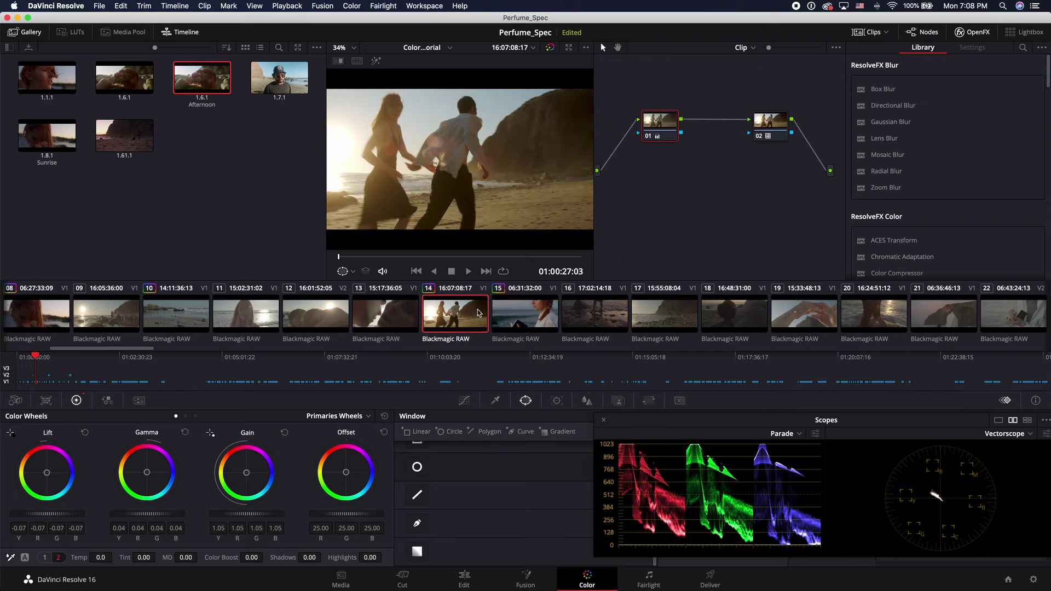
pyautogui.moveTo(33, 515); pyautogui.dragTo(58, 516)
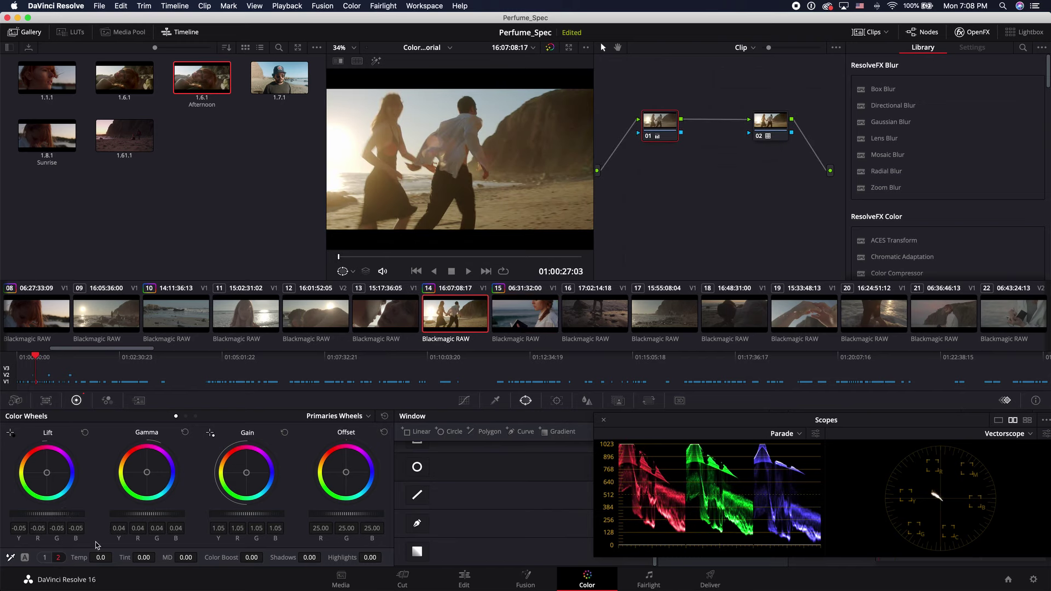
# - Set clip 14's gamma to -0.01, gain to 1.01 and lift to -0.04, and play the clip
pyautogui.moveTo(156, 515); pyautogui.dragTo(112, 518)
pyautogui.moveTo(253, 514); pyautogui.dragTo(273, 519)
pyautogui.moveTo(18, 519)
pyautogui.mouseDown()
pyautogui.moveTo(42, 516)
pyautogui.moveTo(20, 516)
pyautogui.mouseUp()
pyautogui.press('space')
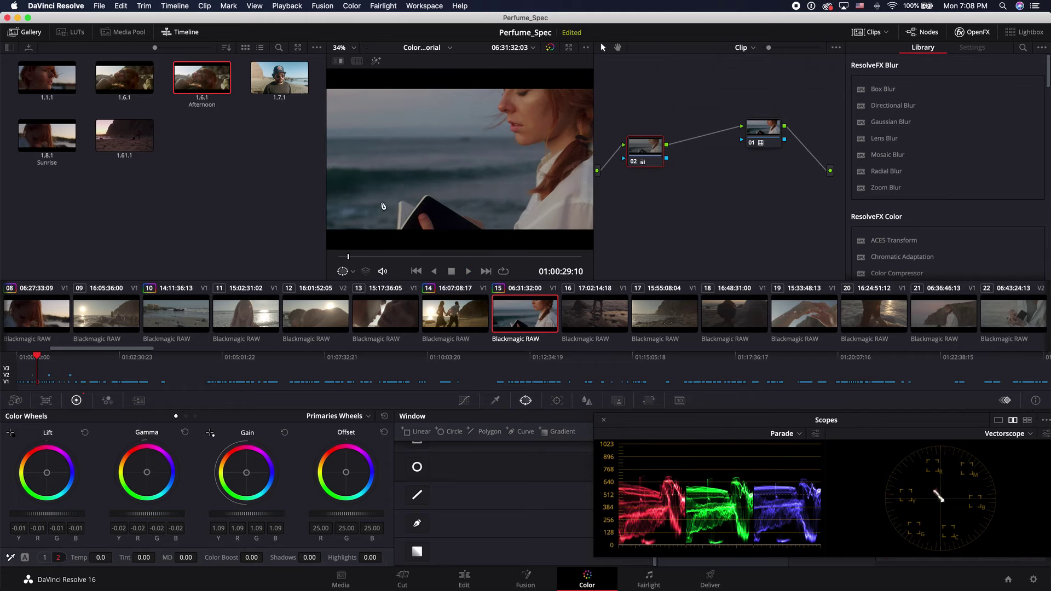
# - Return to clip 14, raise its lift to -0.02 and play the clip to its end
pyautogui.click(464, 316)
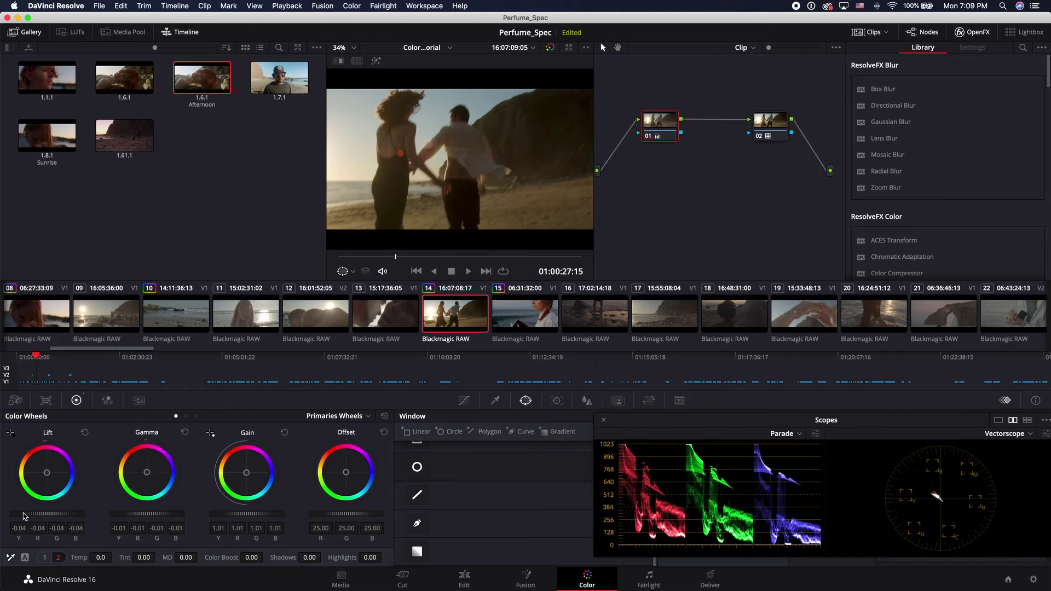
pyautogui.moveTo(28, 515); pyautogui.dragTo(33, 518)
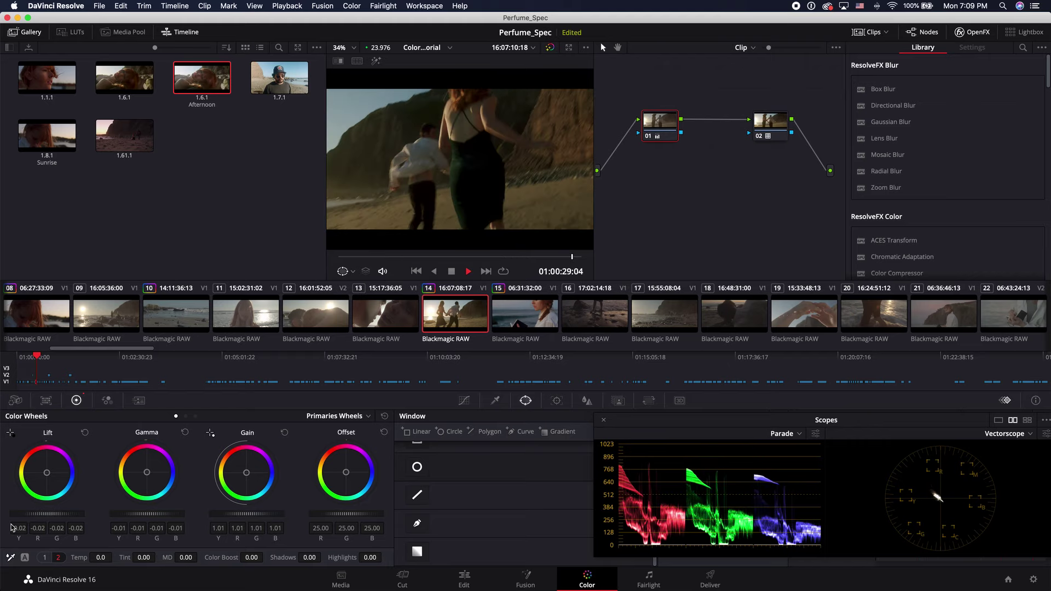
pyautogui.press('space')
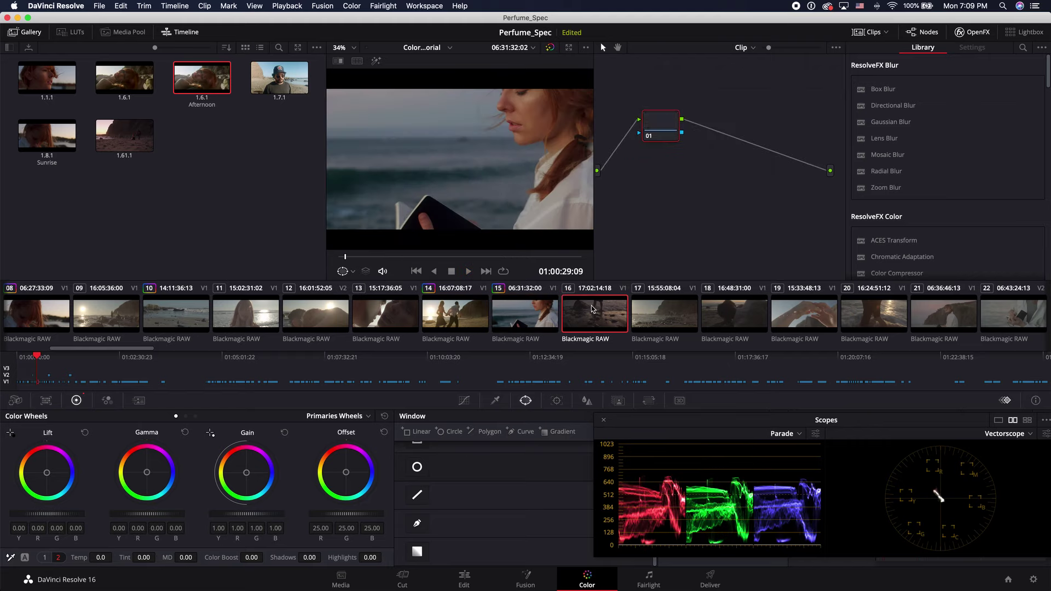
# - Apply the Afternoon still's grade to clip 16 and delete its circular-window node 02
pyautogui.click(577, 309)
pyautogui.rightClick(221, 87)
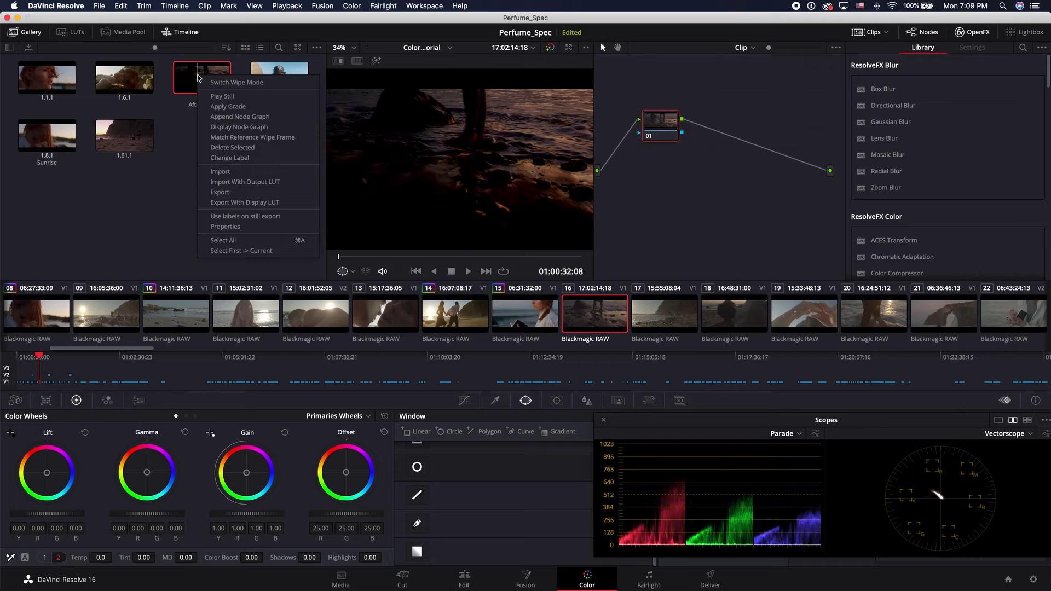
pyautogui.click(225, 104)
pyautogui.click(732, 129)
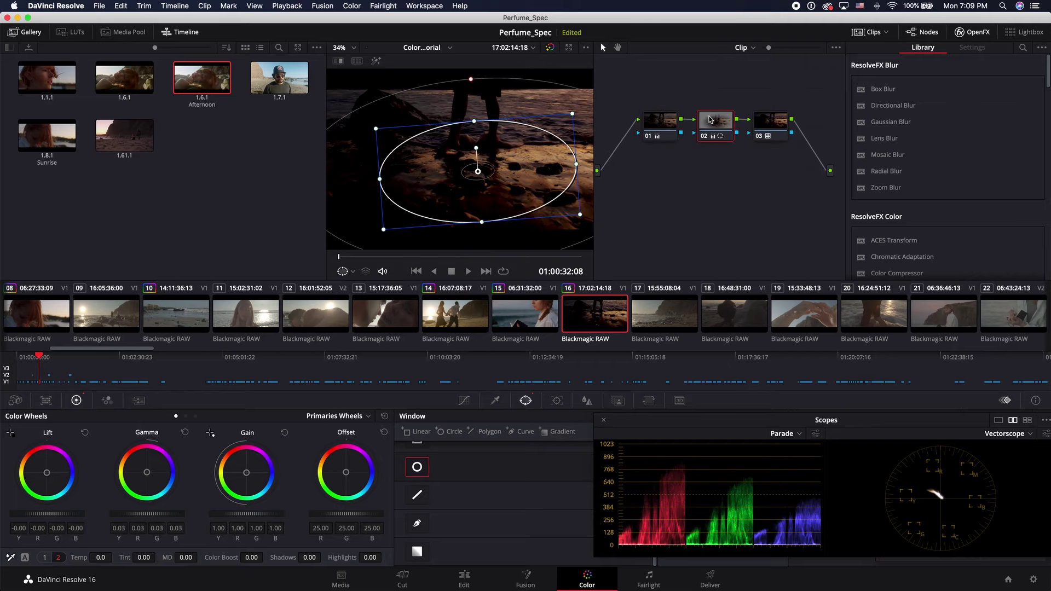
pyautogui.press('Delete')
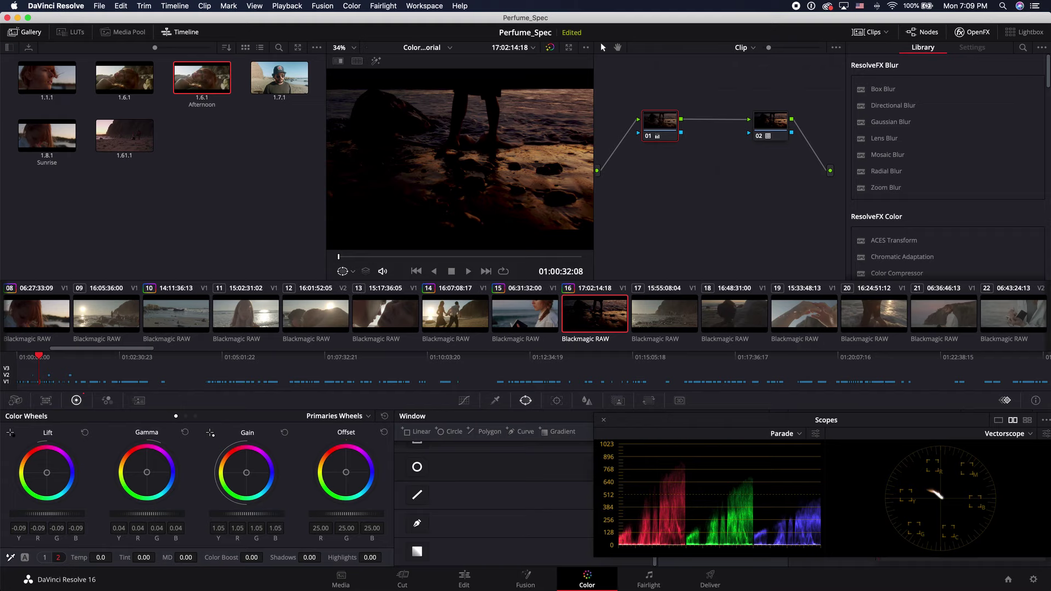
# - Set clip 16's lift to -0.01, gamma to -0.03 and gain to 1.11, and play the clip
pyautogui.moveTo(31, 518); pyautogui.dragTo(92, 519)
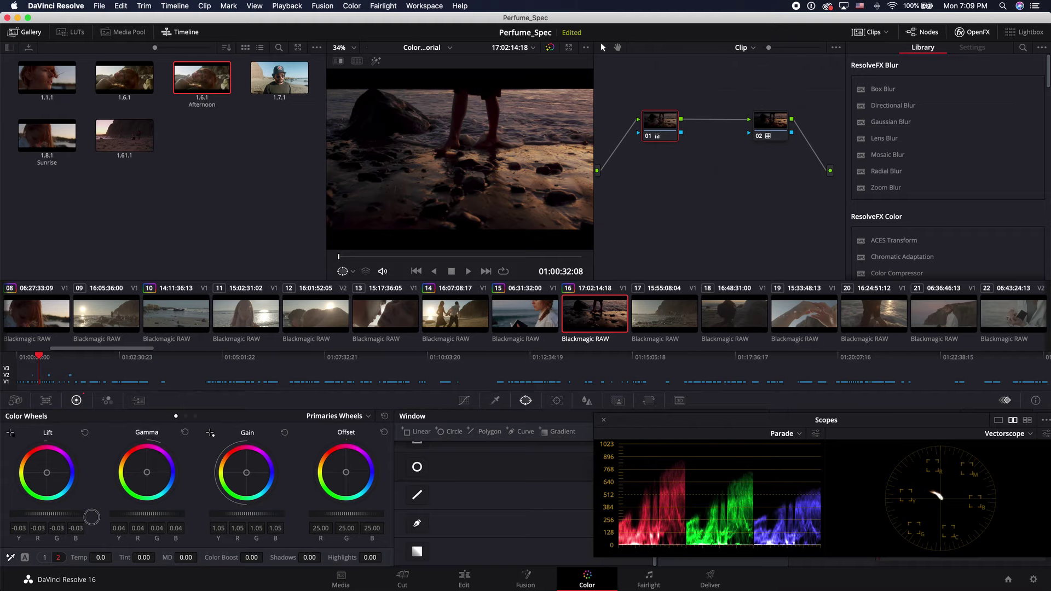
pyautogui.press('space')
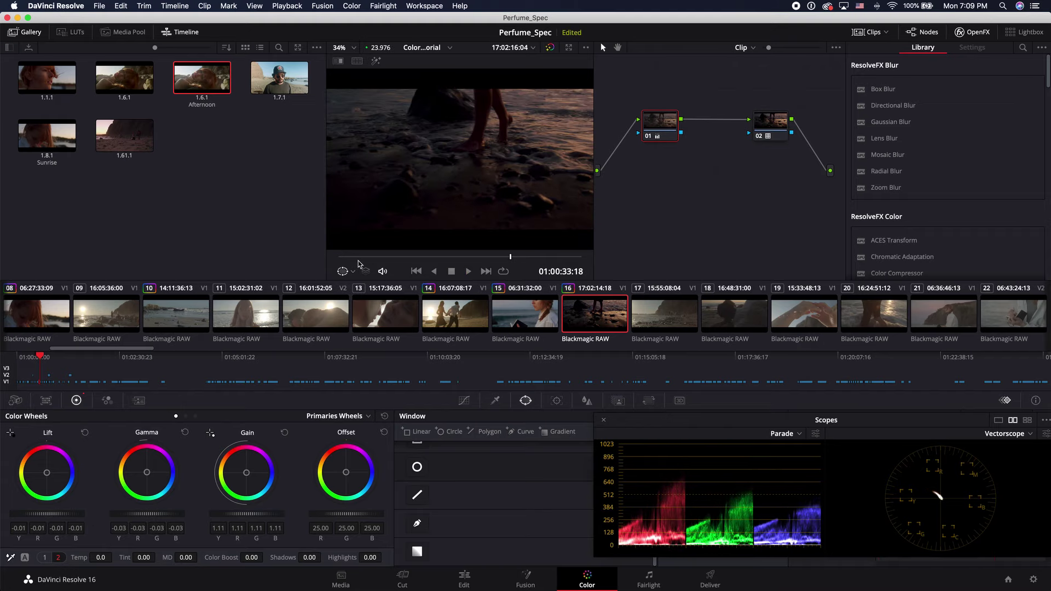
pyautogui.press('space')
# - Check another frame of clip 16 and fine-tune its gain and lift slightly upward
pyautogui.moveTo(411, 253); pyautogui.dragTo(474, 255)
pyautogui.moveTo(267, 520); pyautogui.dragTo(274, 519)
pyautogui.moveTo(24, 515)
pyautogui.mouseDown()
pyautogui.moveTo(39, 515)
pyautogui.moveTo(27, 518)
pyautogui.mouseUp()
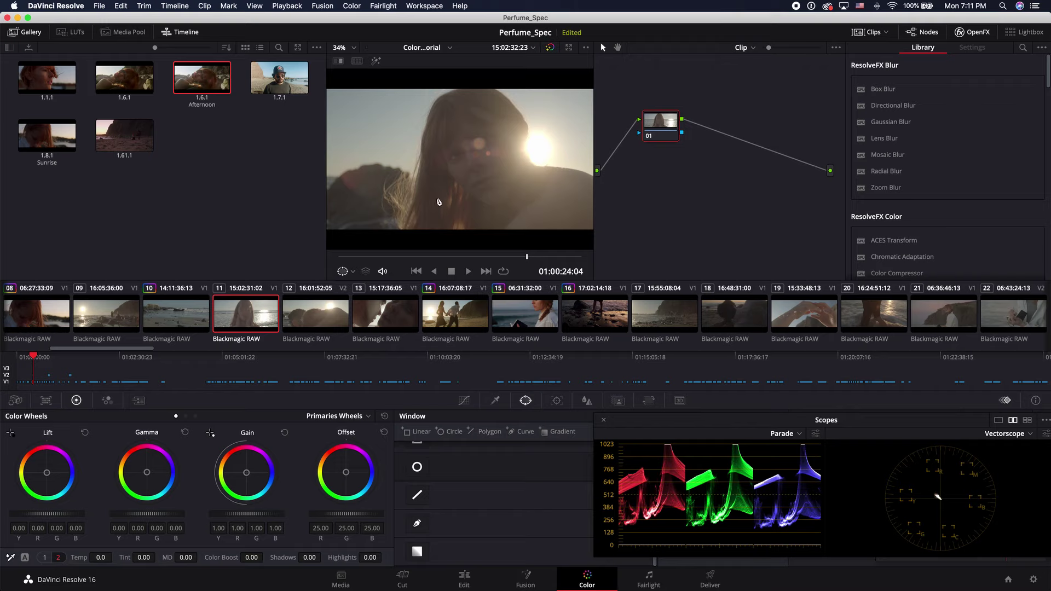
# - View the ungraded backlit close-up at 01:00:24:04 full screen and scrub to its end
pyautogui.press('super+f')
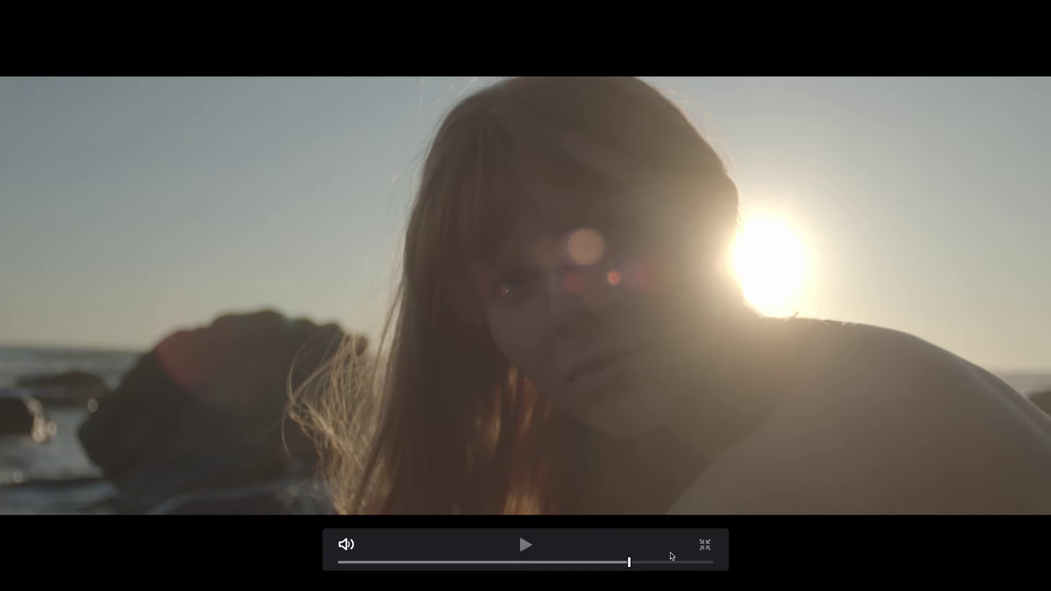
pyautogui.moveTo(633, 566); pyautogui.dragTo(714, 561)
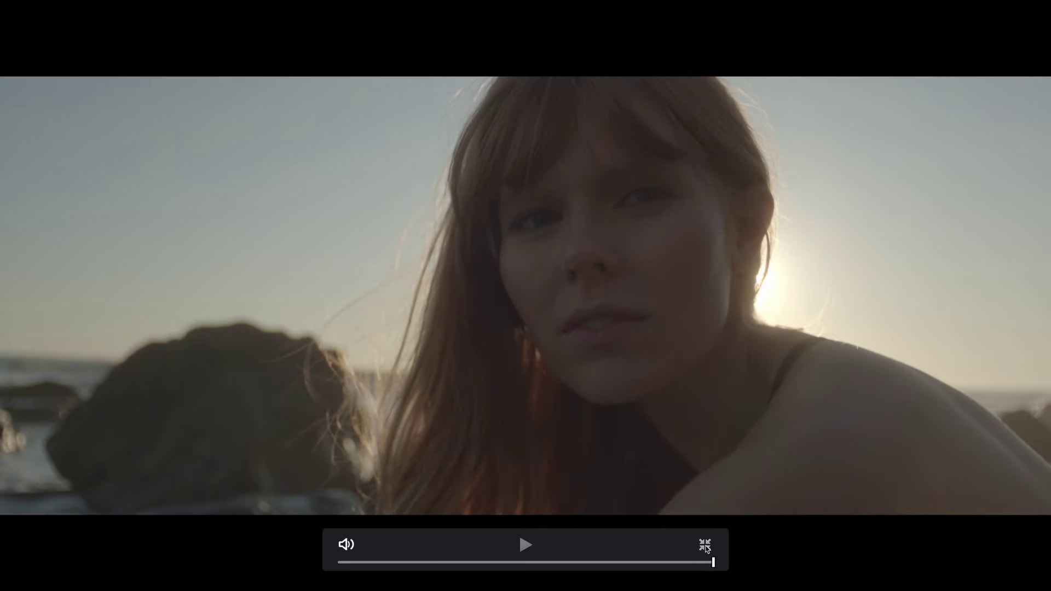
pyautogui.click(706, 547)
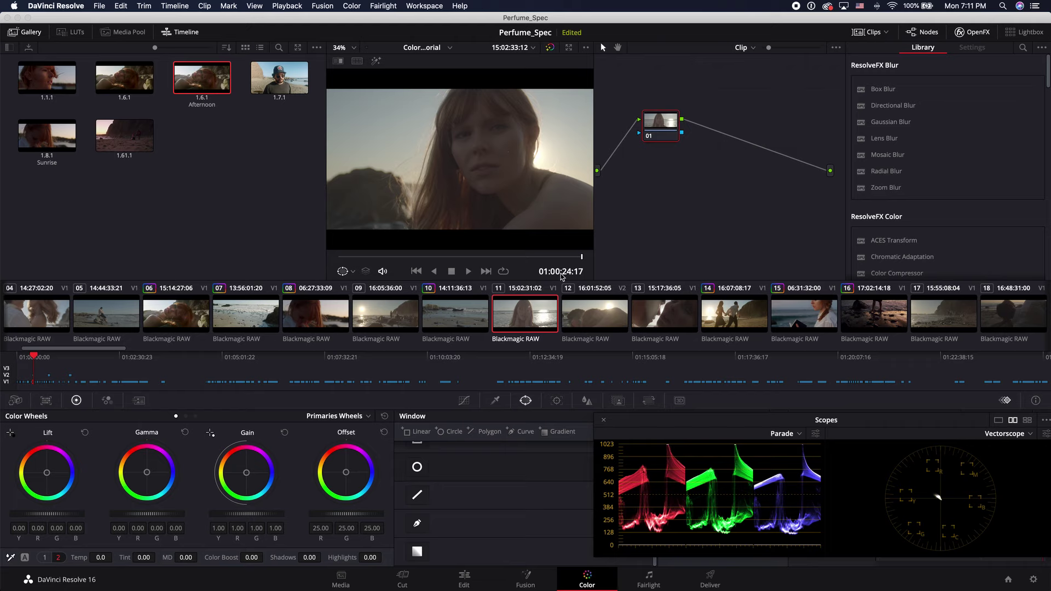
# - Apply the Afternoon still's grade to clip 12 and delete its circular-window node 02
pyautogui.press('Down')
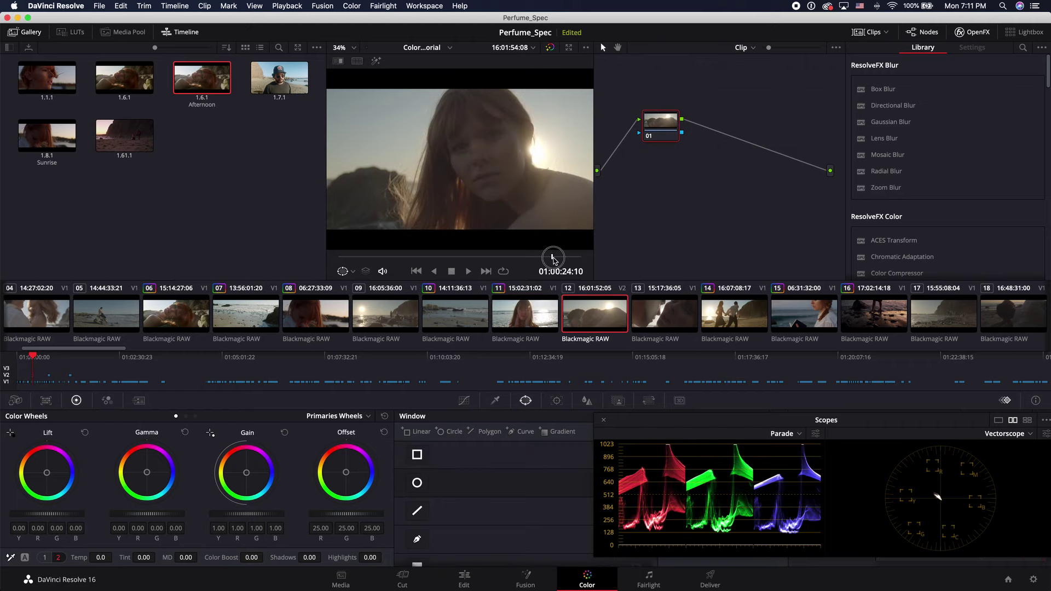
pyautogui.rightClick(209, 82)
pyautogui.click(262, 117)
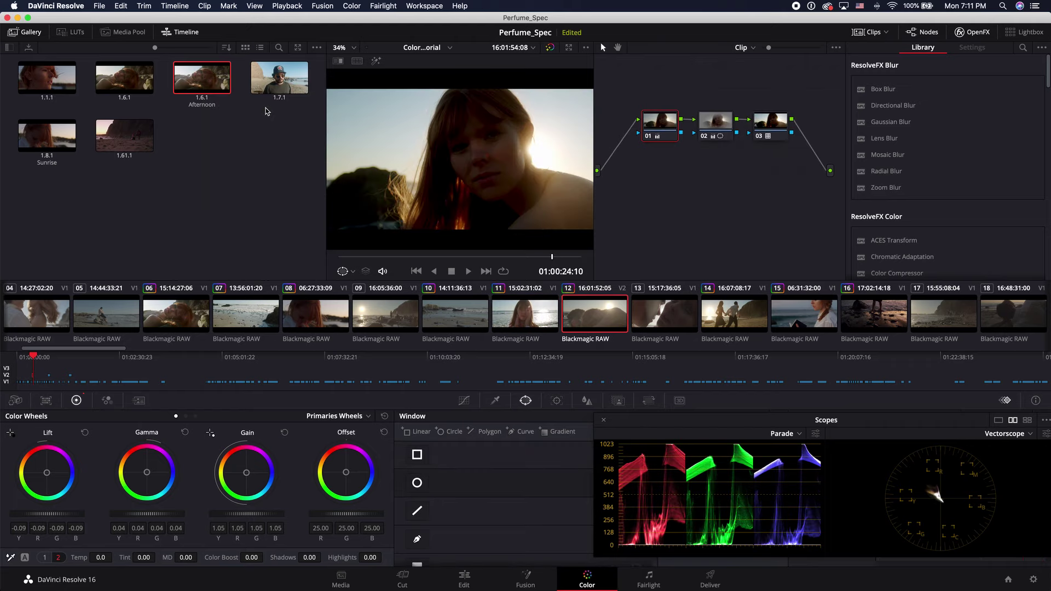
pyautogui.click(728, 126)
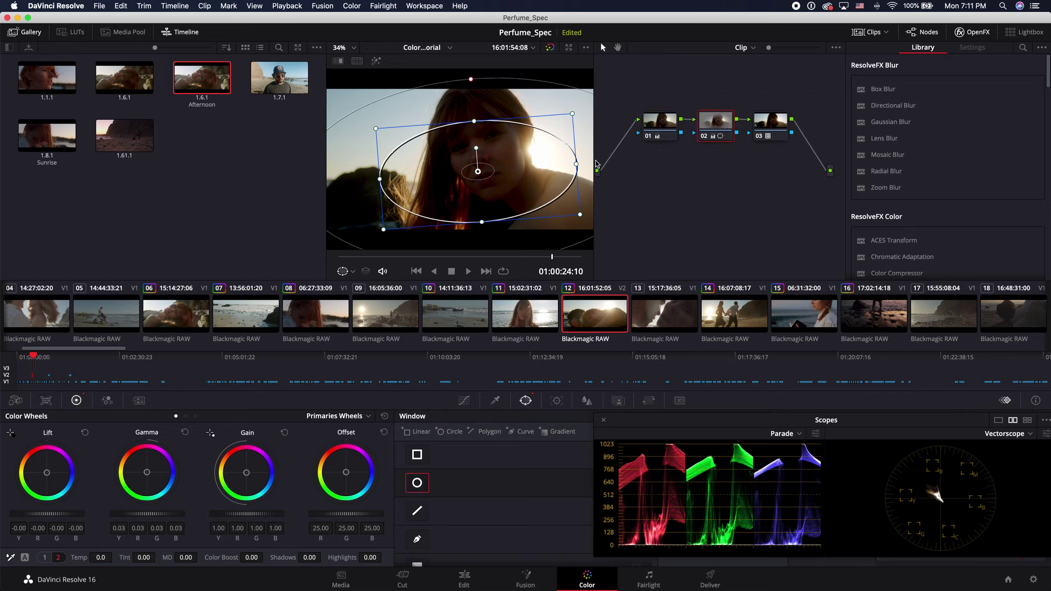
pyautogui.press('Delete')
# - Set the lift to -0.03 and the gain to 0.92 on clip 12's node 01
pyautogui.click(670, 122)
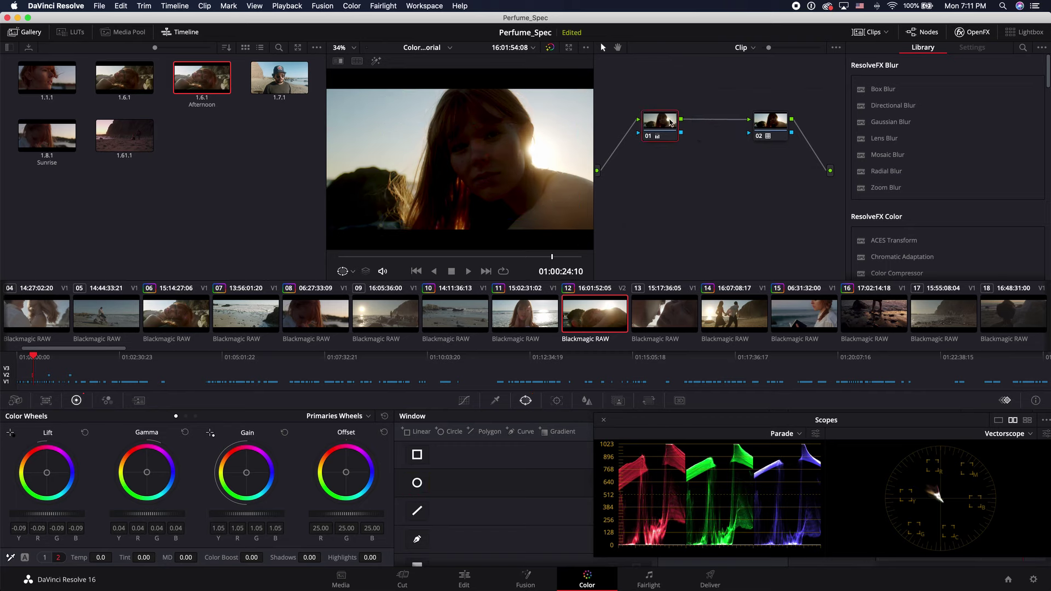
pyautogui.moveTo(32, 515); pyautogui.dragTo(88, 519)
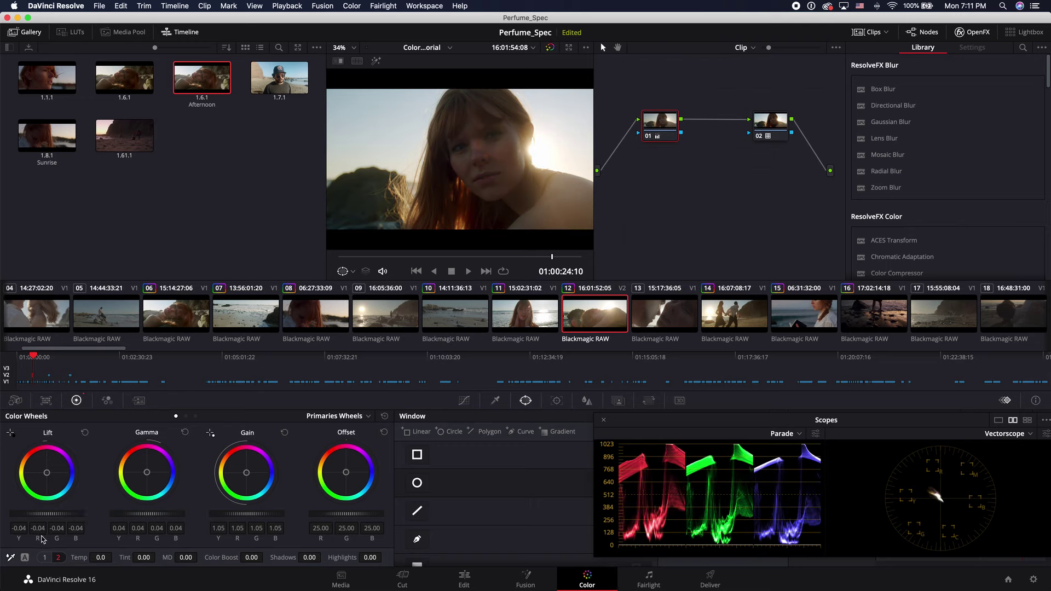
pyautogui.moveTo(268, 515); pyautogui.dragTo(217, 513)
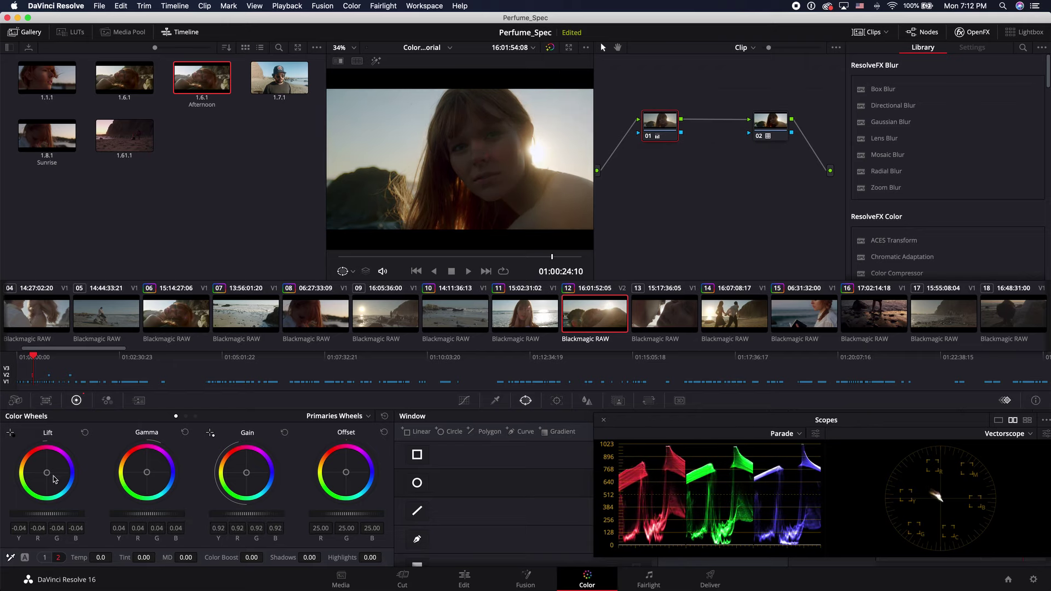
pyautogui.moveTo(46, 519); pyautogui.dragTo(58, 517)
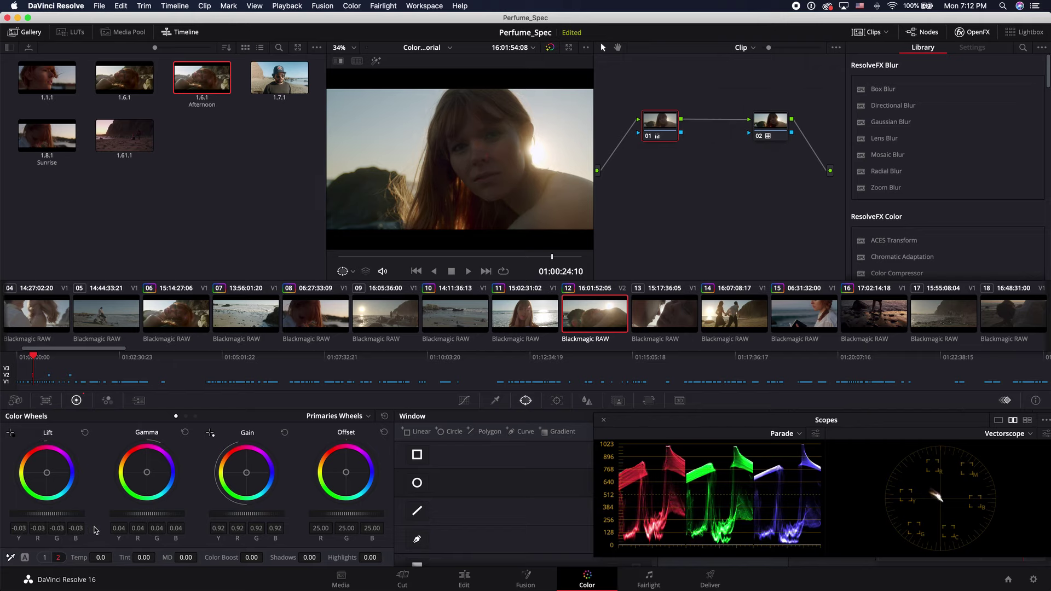
# - Play clip 12 full screen from near its start to review the grade
pyautogui.click(364, 255)
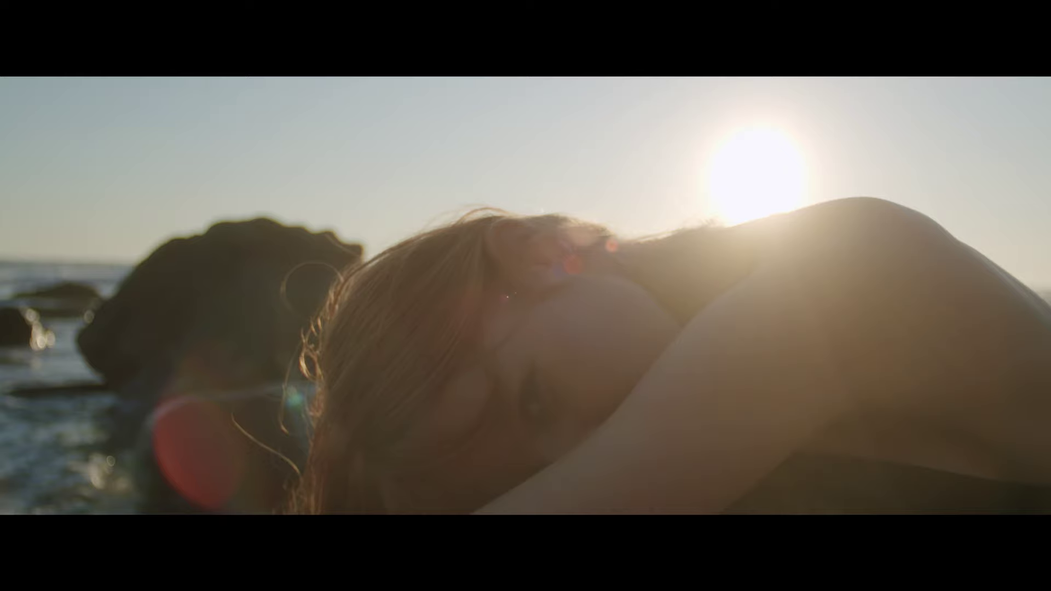
pyautogui.press('space')
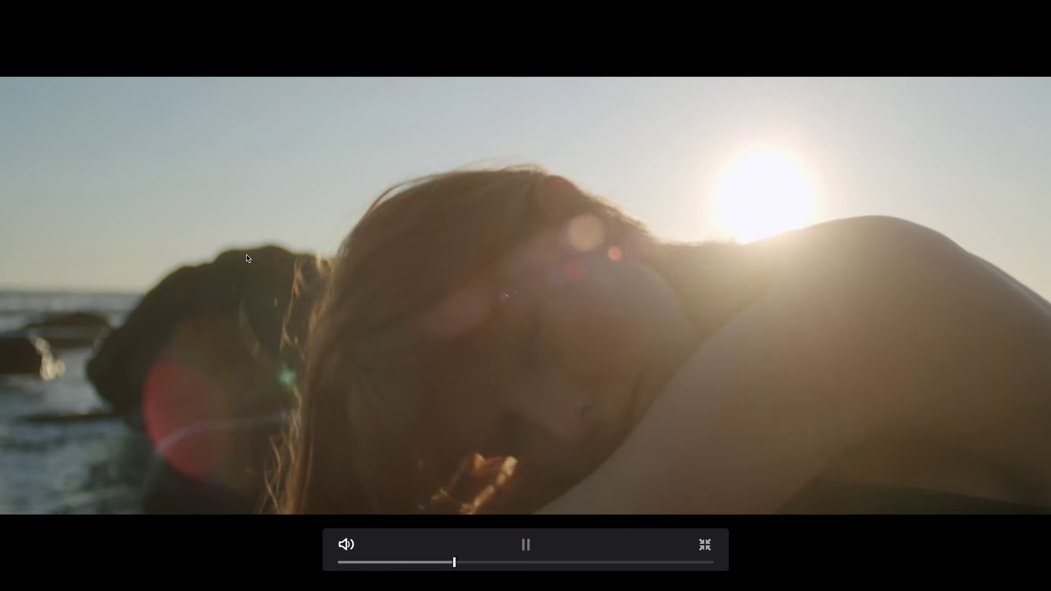
pyautogui.press('space')
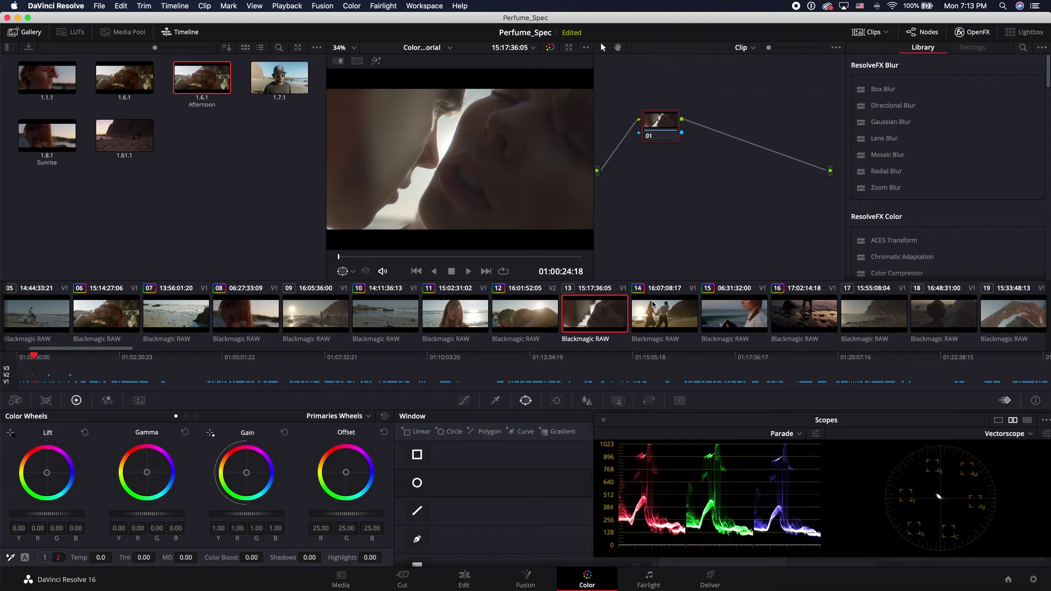
# - Copy clip 12's grade onto clip 13 and check a mid-clip frame full screen
pyautogui.middleClick(653, 305)
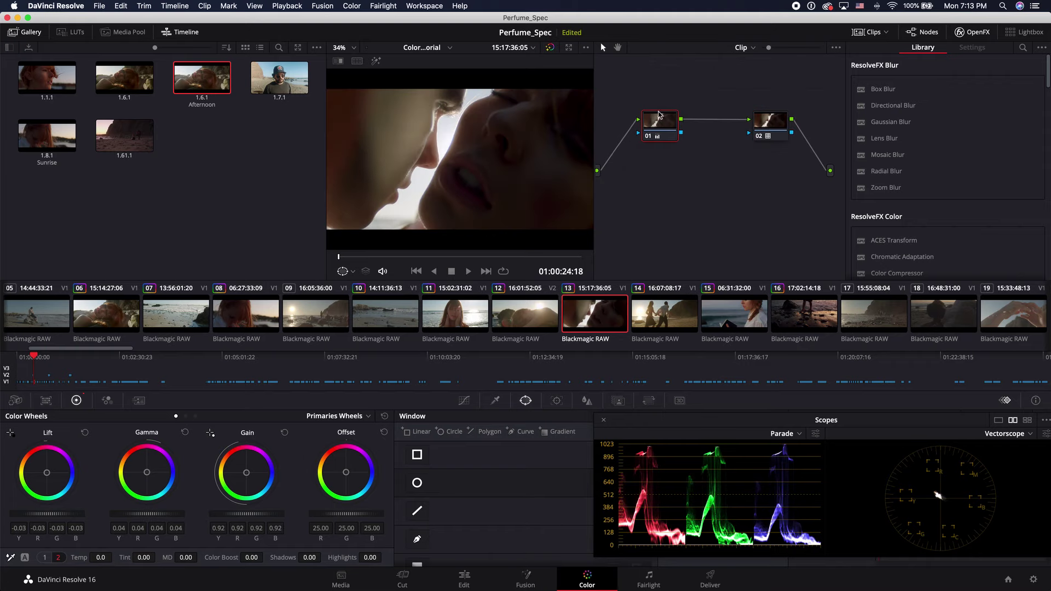
pyautogui.moveTo(353, 255); pyautogui.dragTo(439, 258)
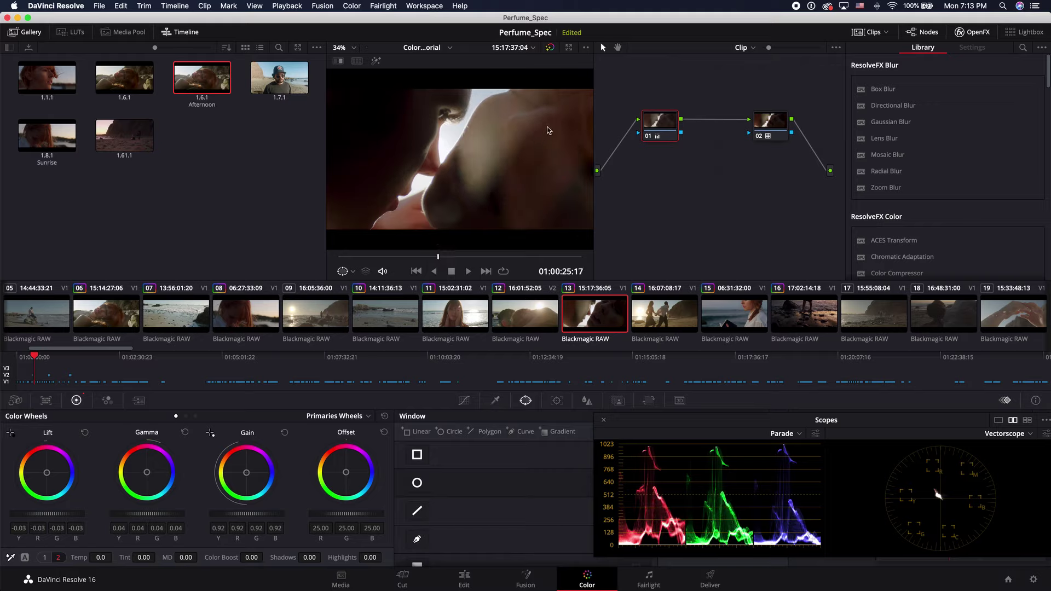
pyautogui.press('super+f')
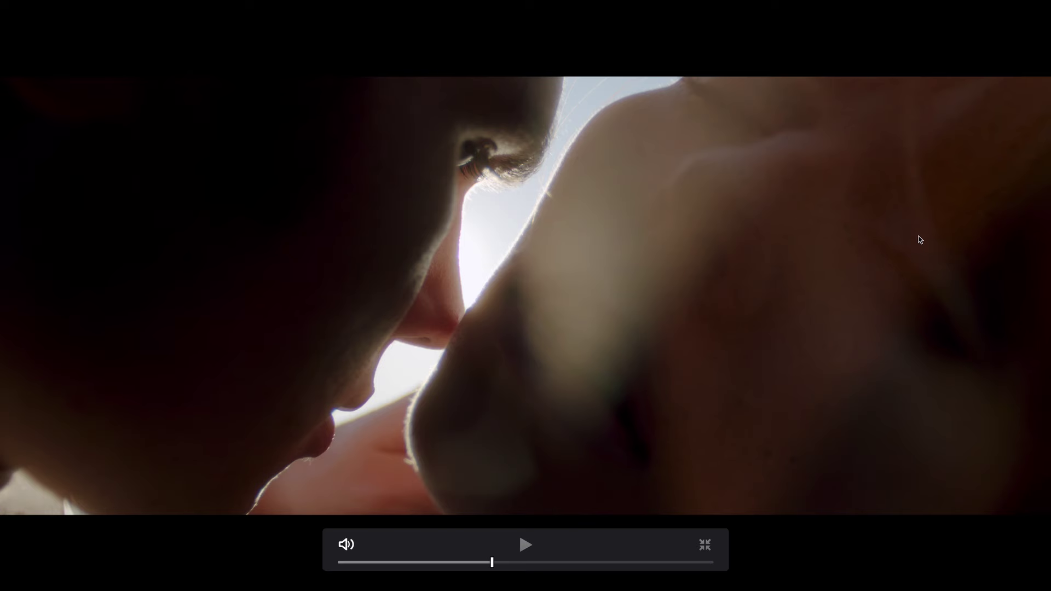
pyautogui.press('super+f')
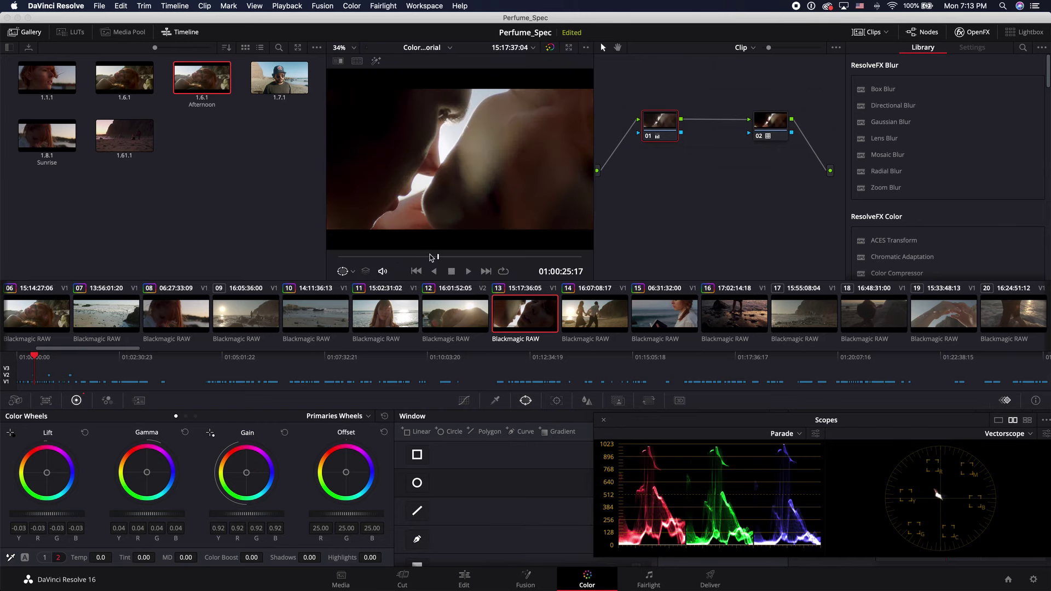
# - Play clip 13 full screen from its first frame to review the copied grade in motion
pyautogui.moveTo(441, 258); pyautogui.dragTo(299, 259)
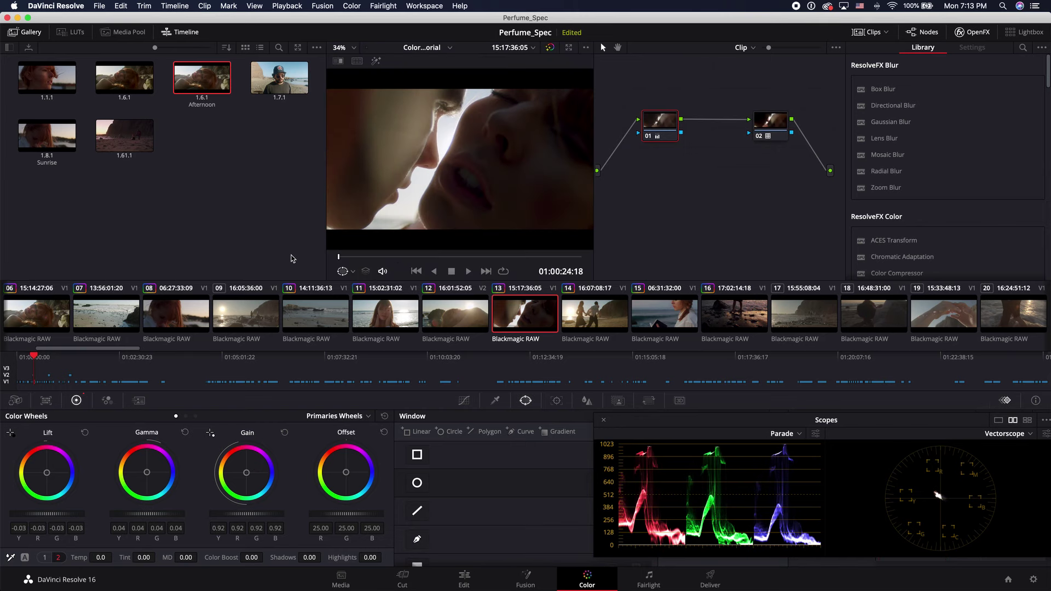
pyautogui.press('space')
pyautogui.press('super+f')
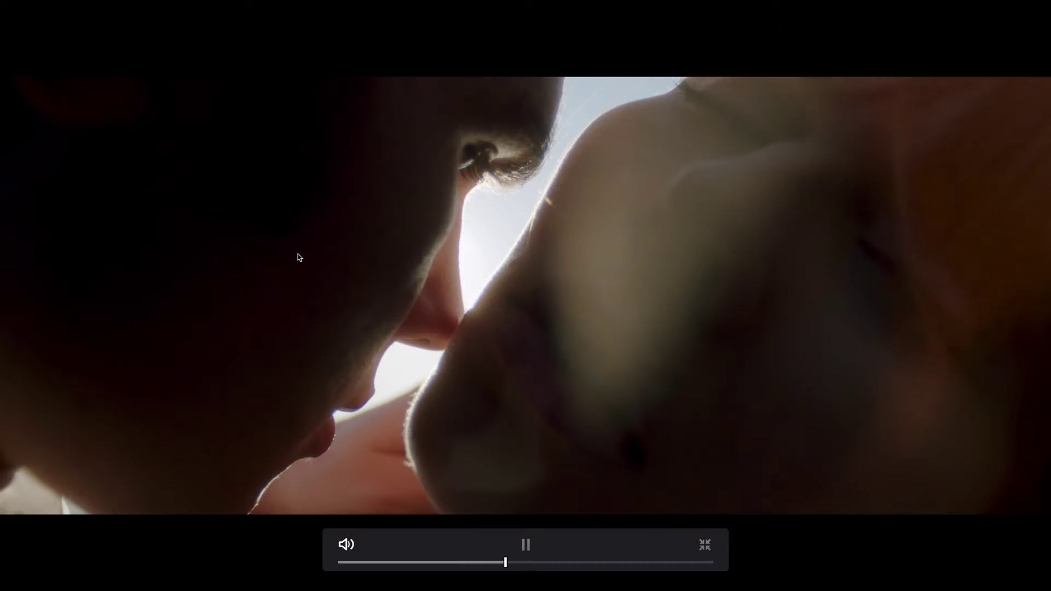
pyautogui.press('space')
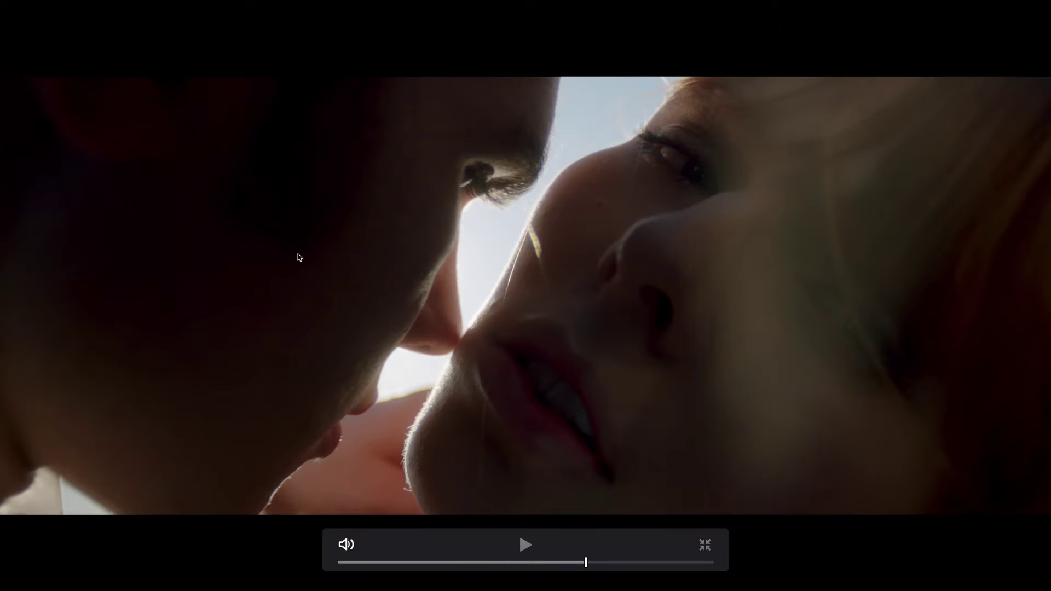
pyautogui.press('super+f')
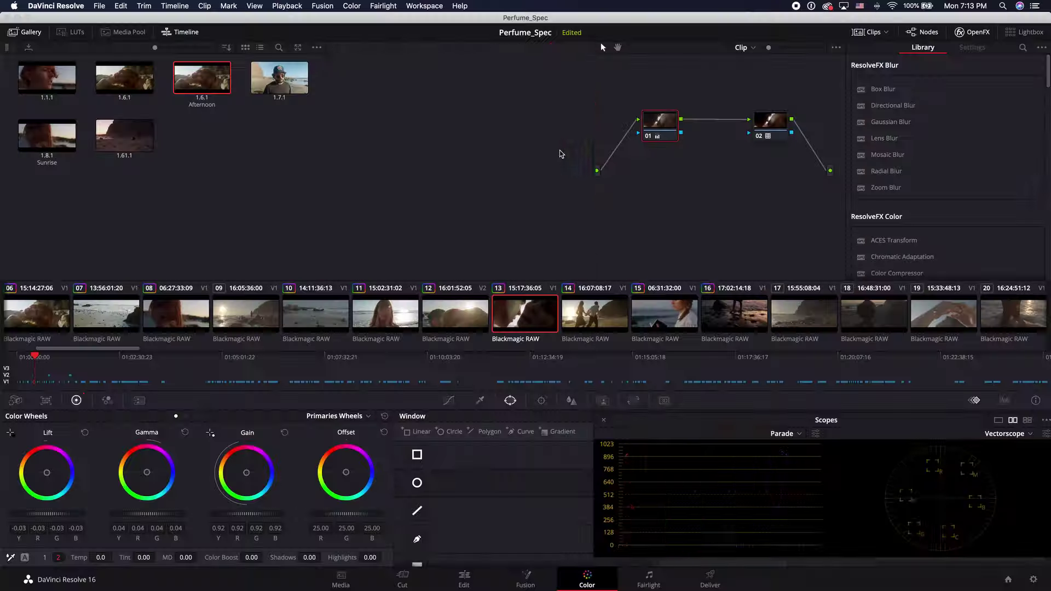
# - Compare clip 13 with node 01 disabled and enabled, and set its lift to -0.02, gamma to 0.08 and gain to 0.96
pyautogui.click(648, 137)
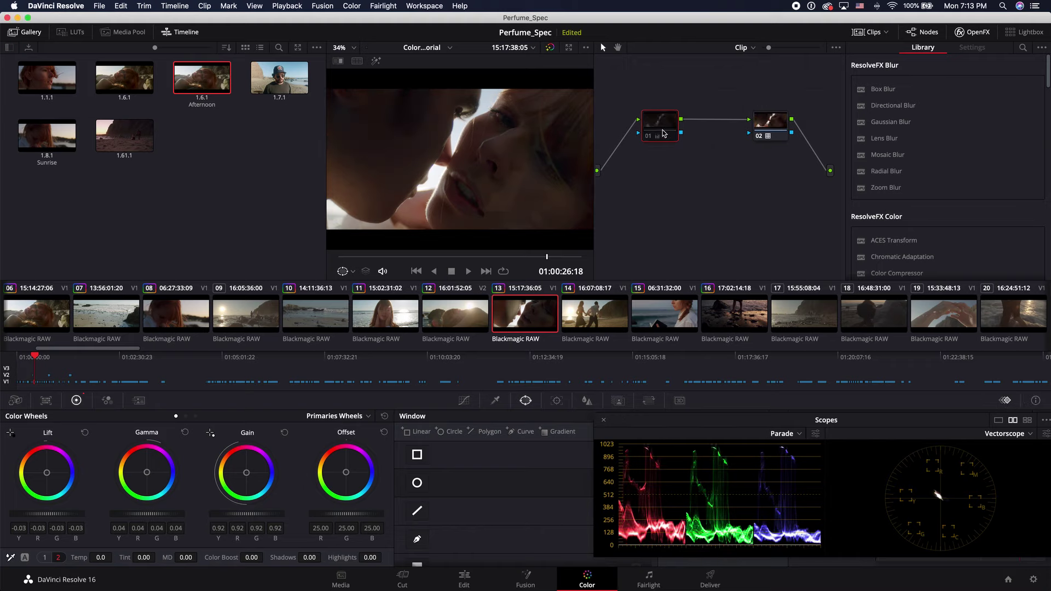
pyautogui.click(649, 136)
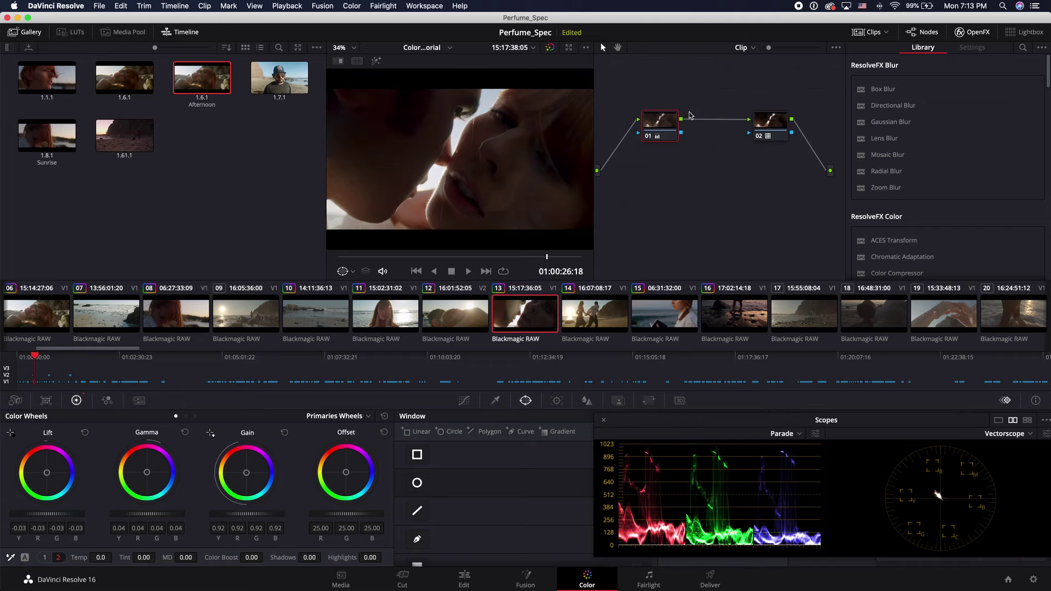
pyautogui.moveTo(34, 514); pyautogui.dragTo(49, 515)
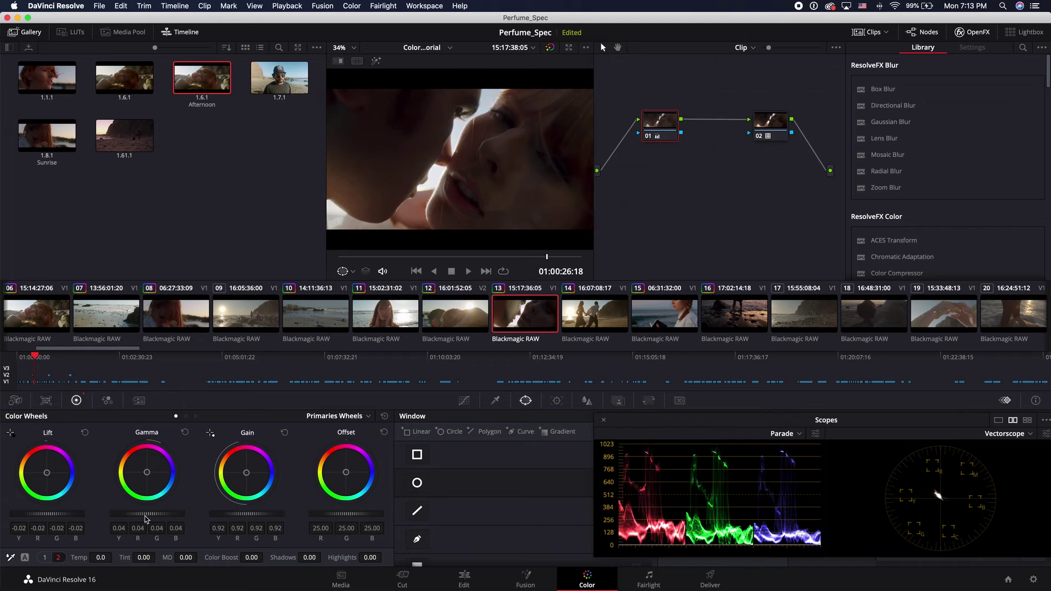
pyautogui.moveTo(139, 516); pyautogui.dragTo(155, 515)
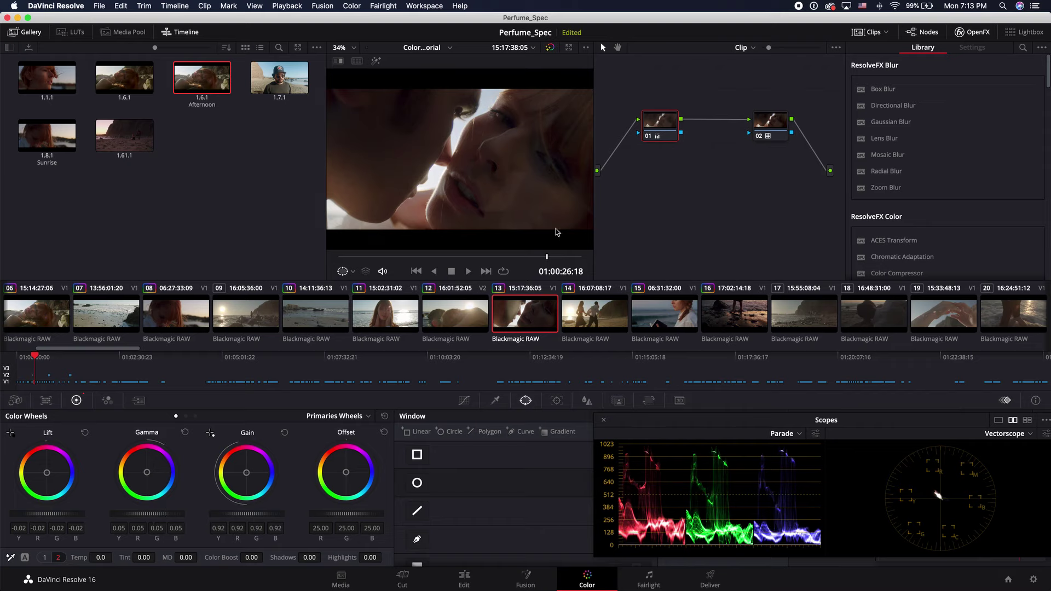
pyautogui.moveTo(137, 515); pyautogui.dragTo(207, 520)
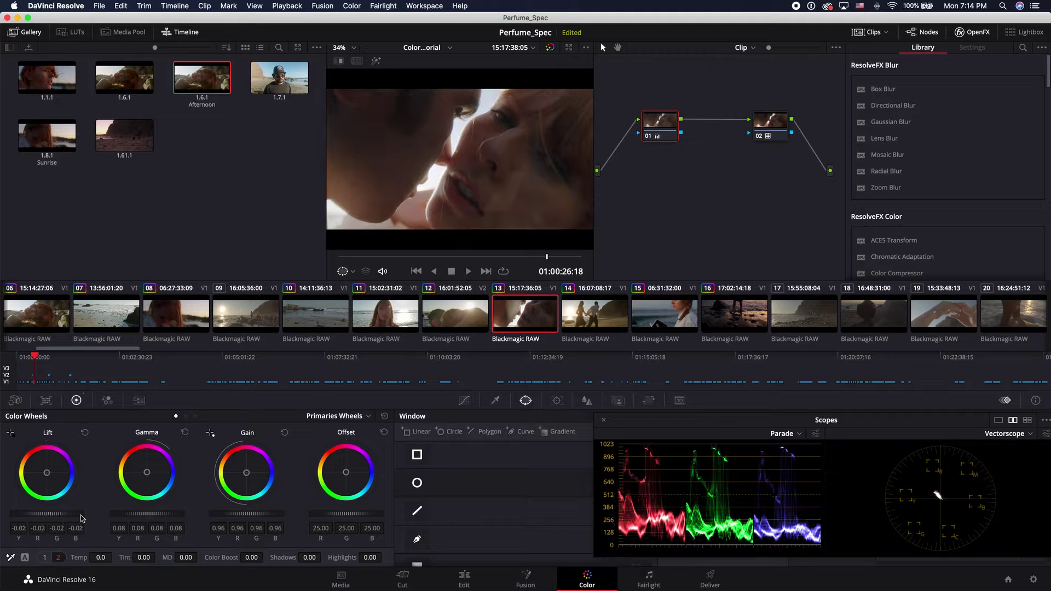
# - Check clip 13 full screen, comparing the image with all grades bypassed and enabled
pyautogui.press('super+f')
pyautogui.hotkey('shift', 'd')
pyautogui.hotkey('shift', 'd')
pyautogui.hotkey('shift', 'd')
pyautogui.hotkey('shift', 'd')
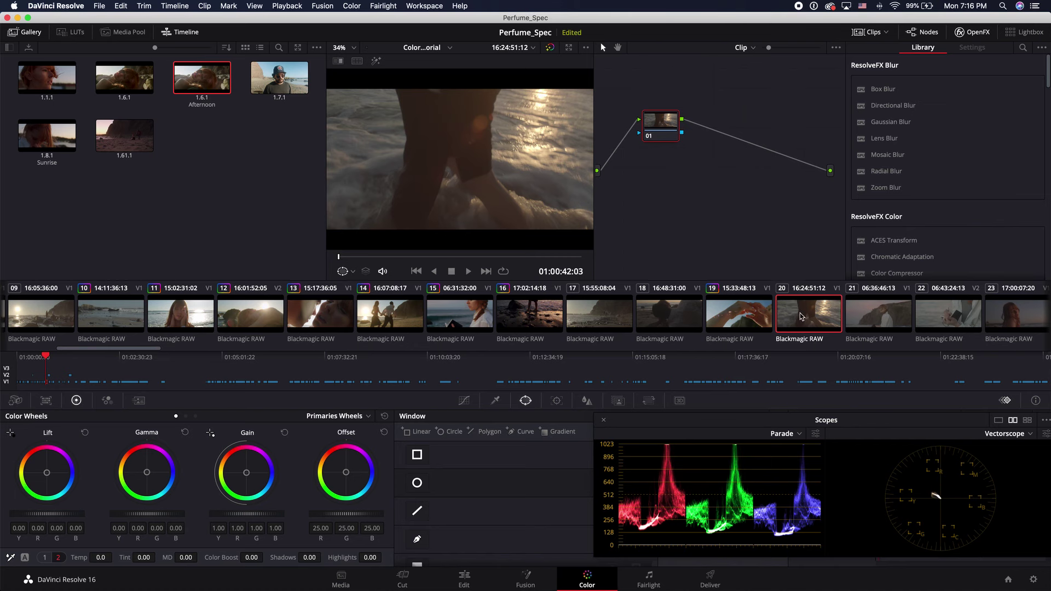
# - Apply the Afternoon gallery grade to clip 26, the couple's close-up at sunset
pyautogui.hscroll(5, 801, 316)
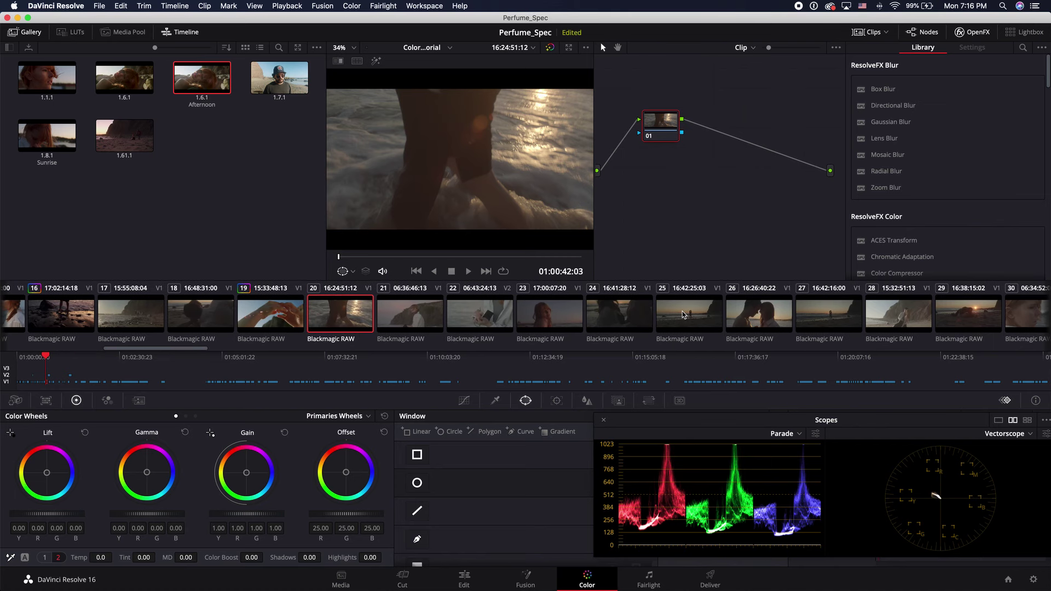
pyautogui.click(764, 317)
pyautogui.rightClick(209, 76)
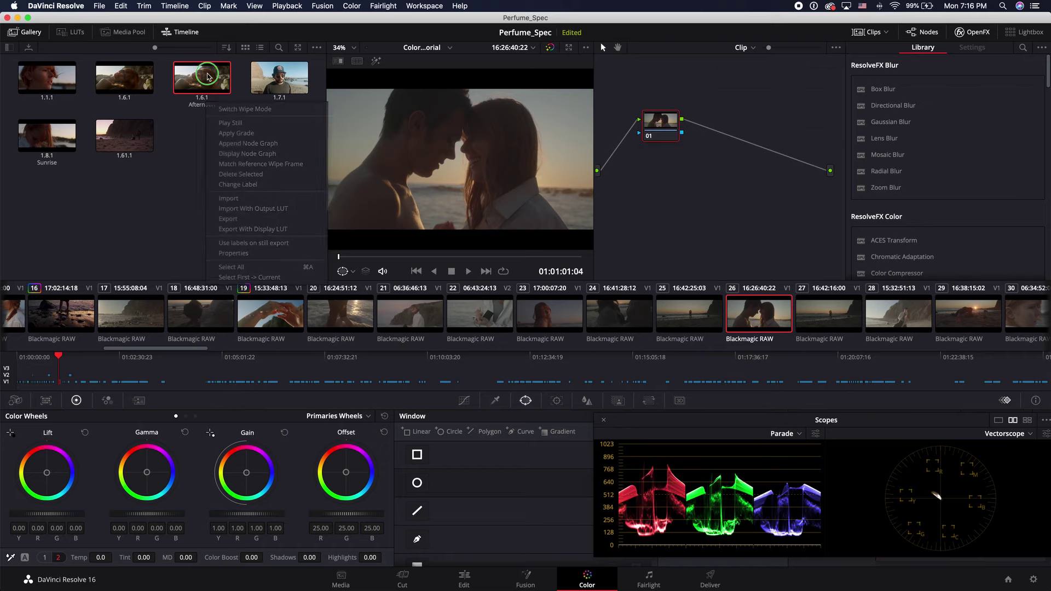
pyautogui.click(236, 133)
# - Delete the circular window node and the primaries node from clip 26, and add a serial node before the remaining LUT node
pyautogui.click(704, 119)
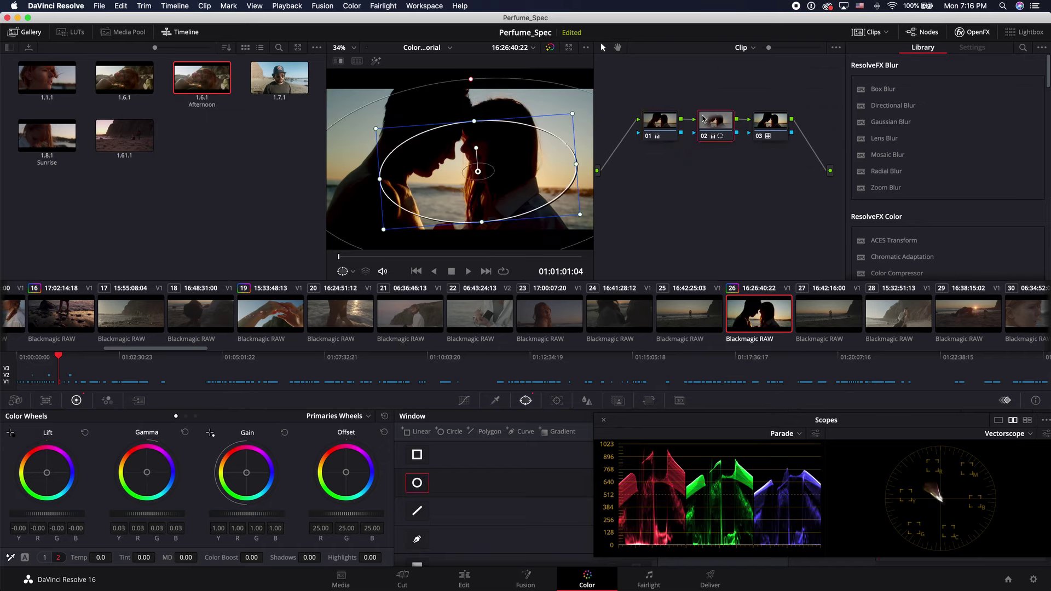
pyautogui.press('Delete')
pyautogui.click(671, 121)
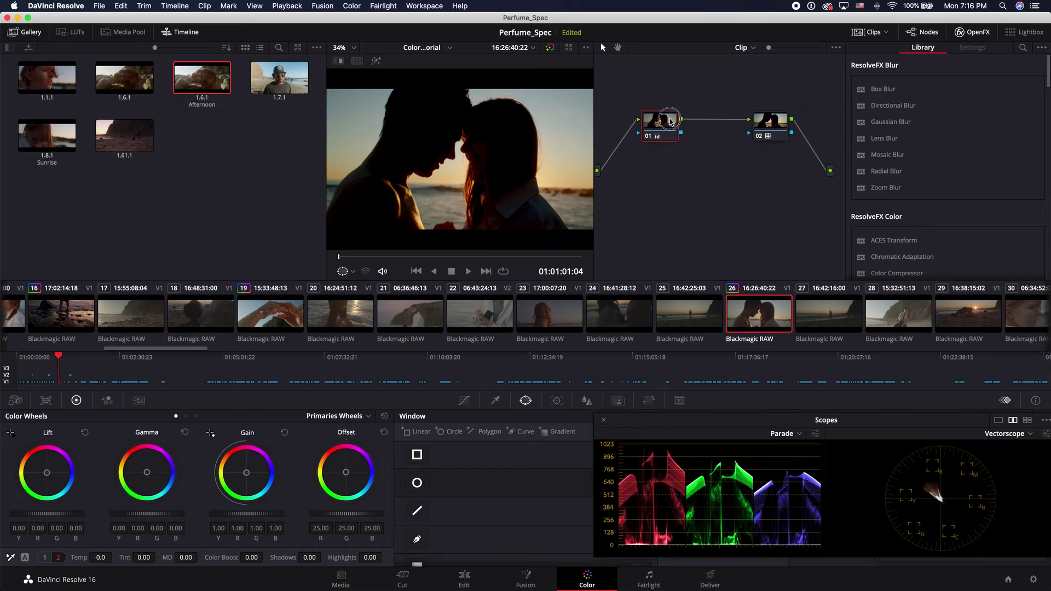
pyautogui.press('Delete')
pyautogui.click(771, 123)
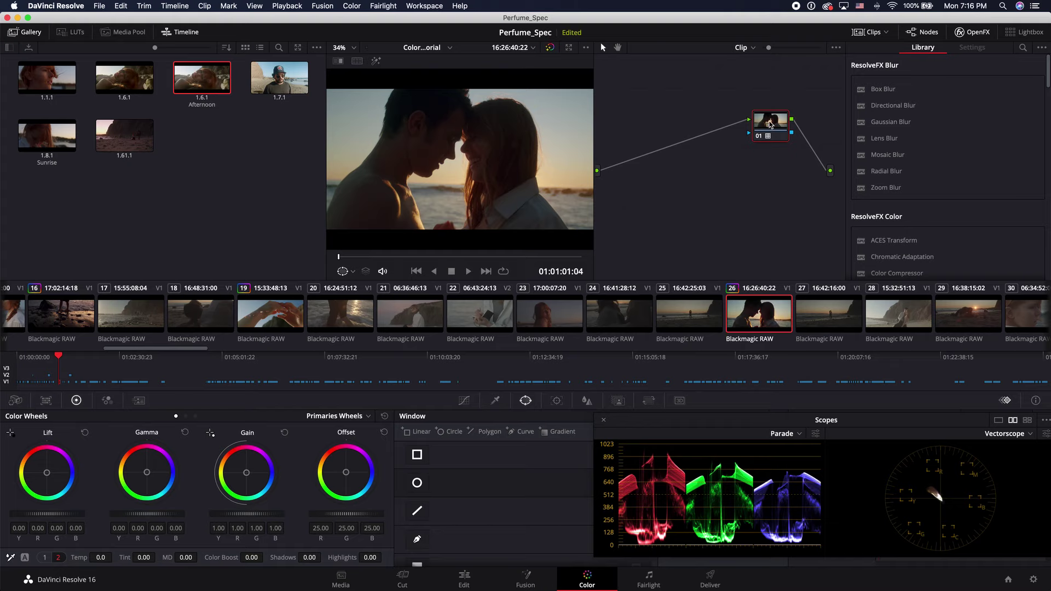
pyautogui.hotkey('shift', 's')
# - Review clip 26 full screen, playing it around the sun flare and checking a frame near its end
pyautogui.moveTo(370, 261); pyautogui.dragTo(420, 257)
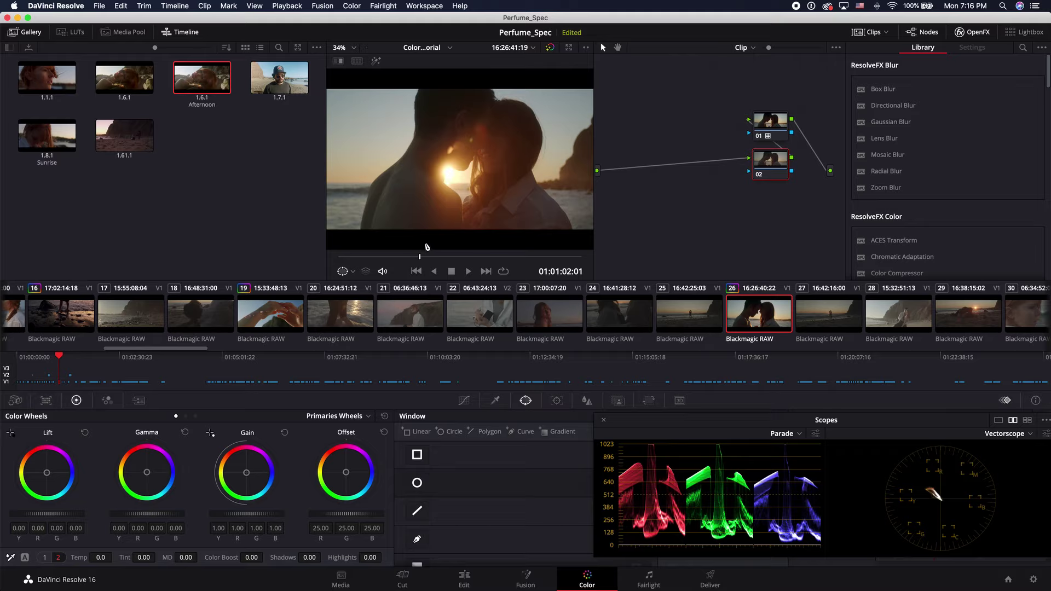
pyautogui.press('super+f')
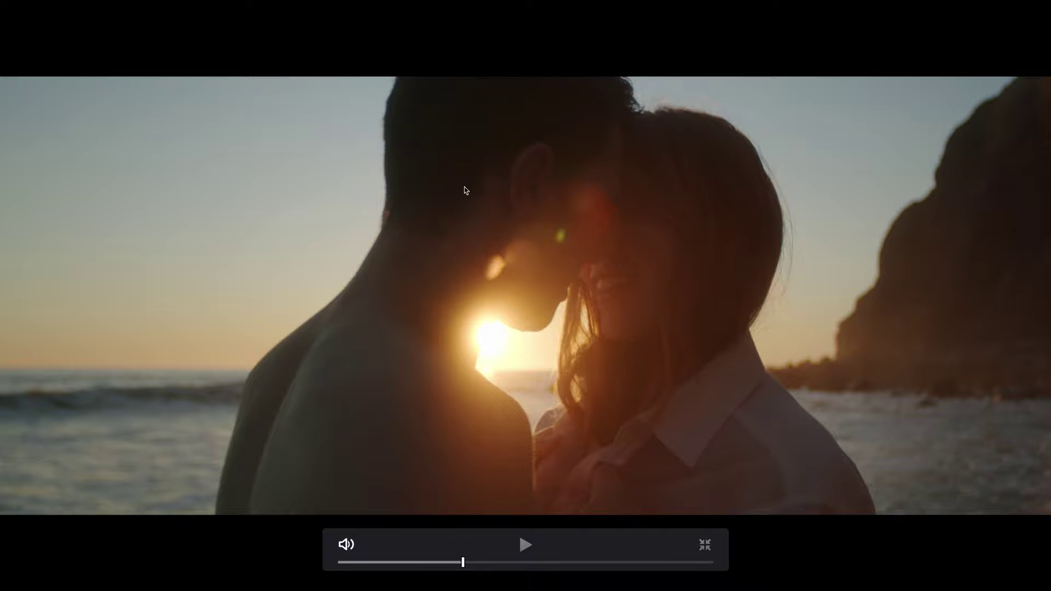
pyautogui.press('space')
pyautogui.press('space')
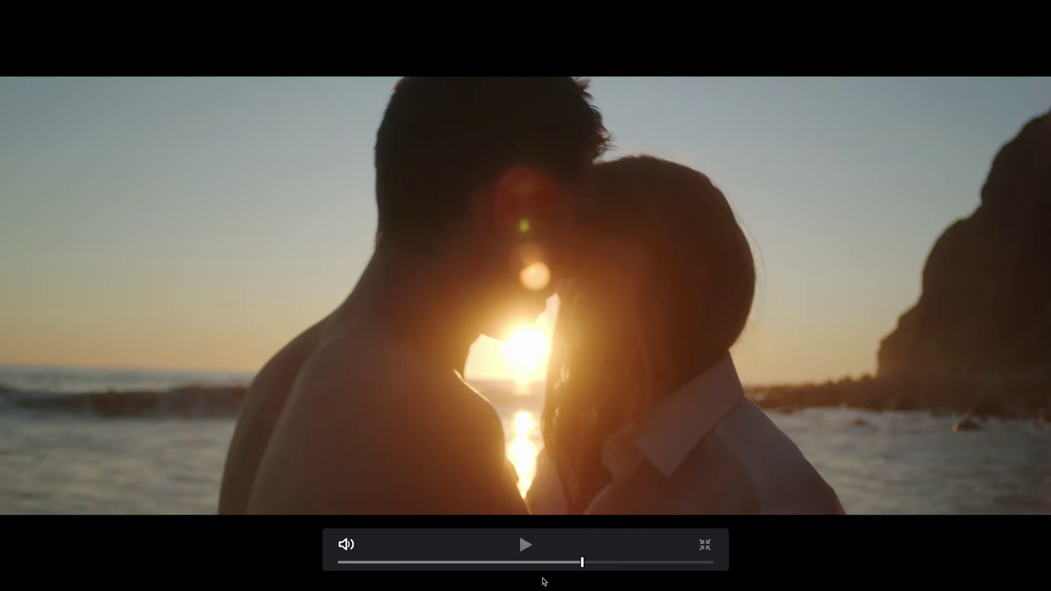
pyautogui.moveTo(582, 562); pyautogui.dragTo(684, 563)
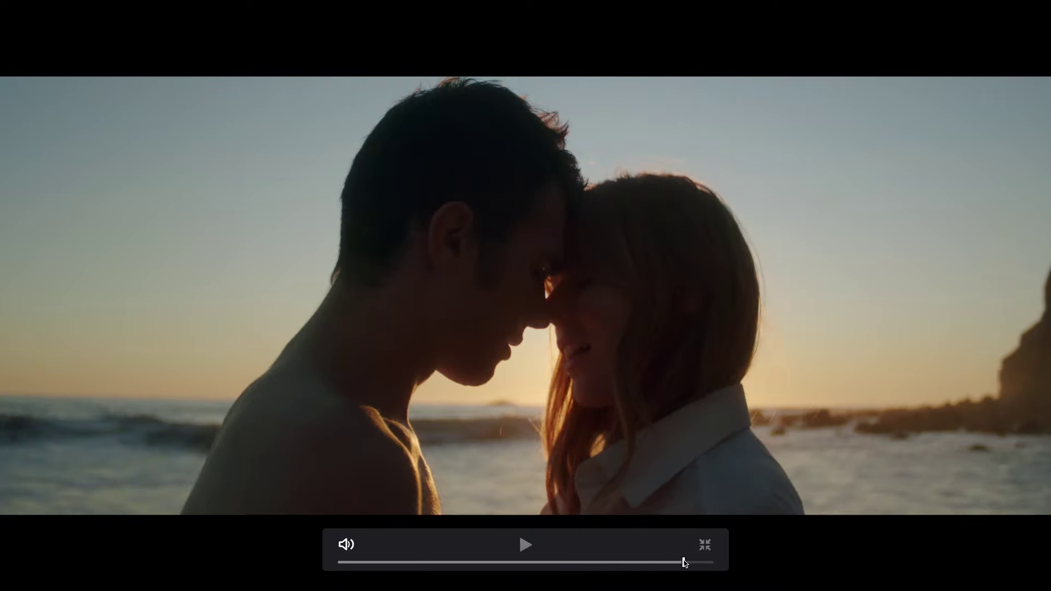
pyautogui.press('Escape')
# - Place clip 26's new node 02 ahead of LUT node 01 in the graph, and compare a sun-flare frame with the LUT disabled and enabled
pyautogui.moveTo(774, 163); pyautogui.dragTo(640, 130)
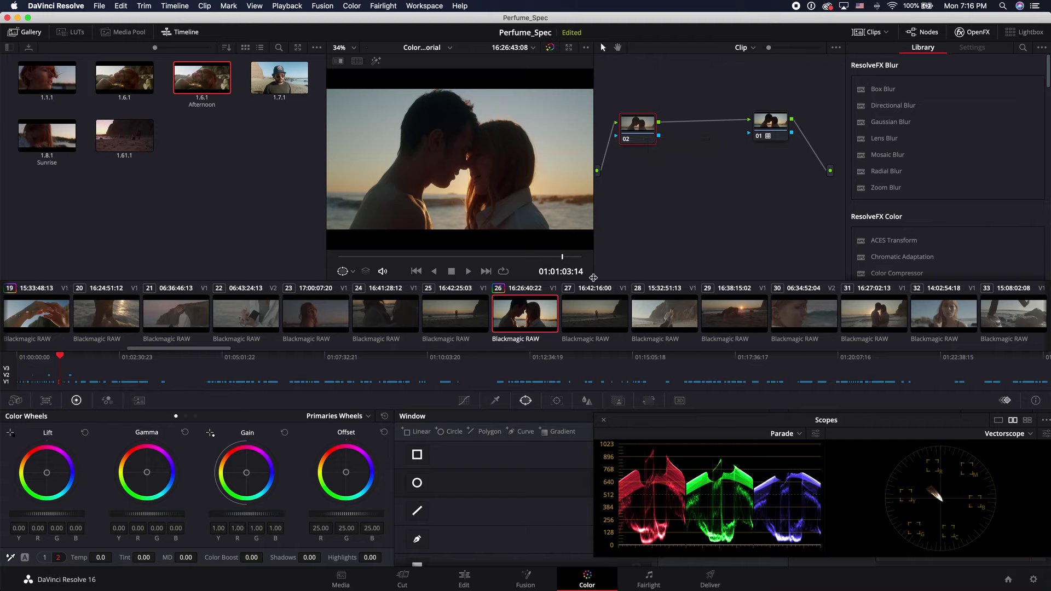
pyautogui.moveTo(570, 261); pyautogui.dragTo(484, 265)
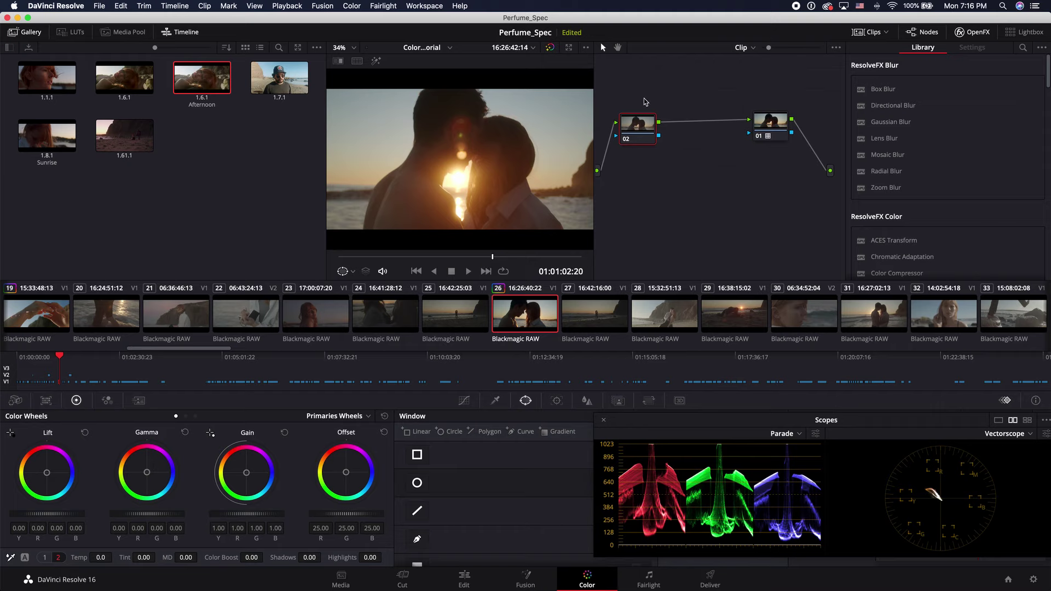
pyautogui.click(759, 136)
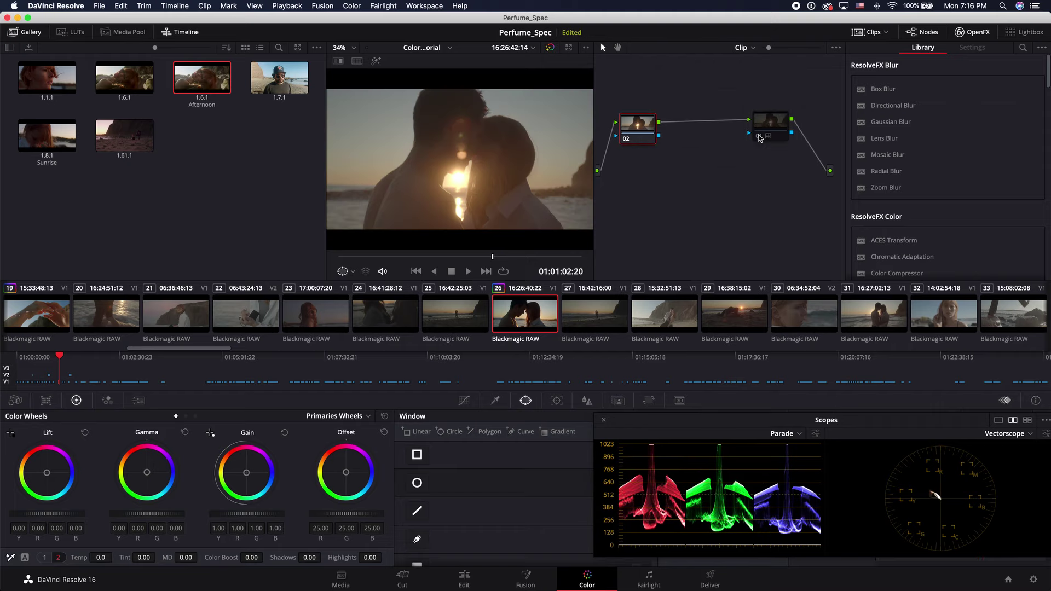
pyautogui.click(758, 136)
# - Set node 02's lift to -0.02 and gamma to 0.02 on clip 26, and play the clip from its first frame
pyautogui.moveTo(69, 515); pyautogui.dragTo(17, 519)
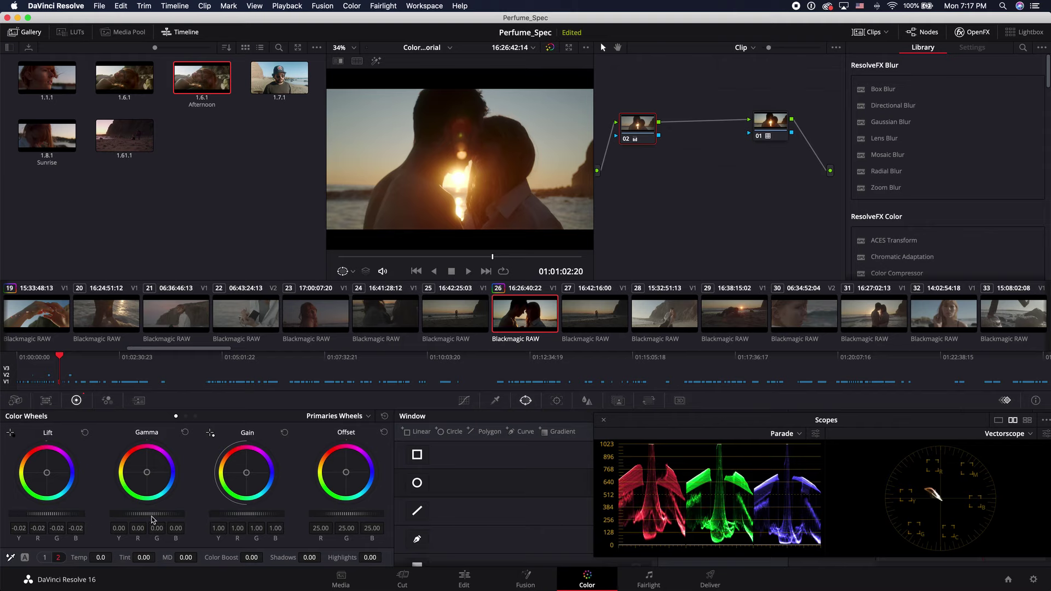
pyautogui.moveTo(132, 517); pyautogui.dragTo(176, 515)
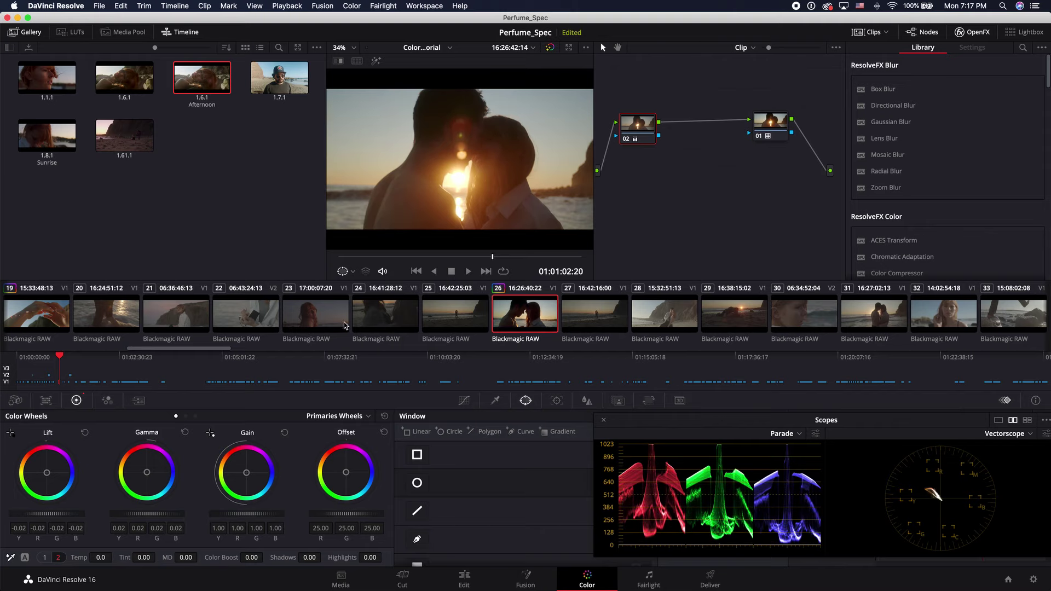
pyautogui.moveTo(450, 257); pyautogui.dragTo(305, 255)
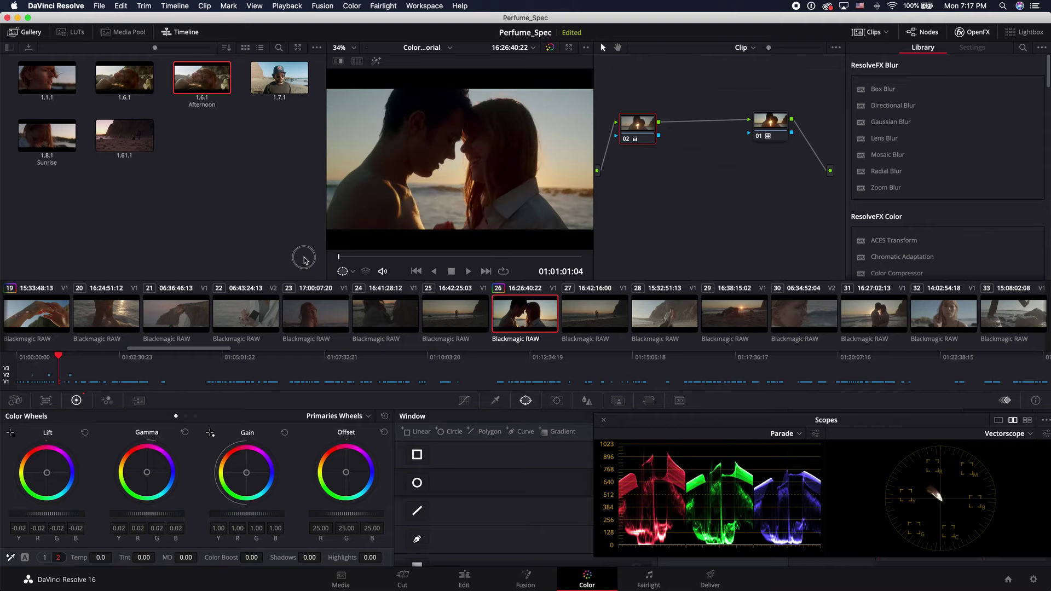
pyautogui.press('space')
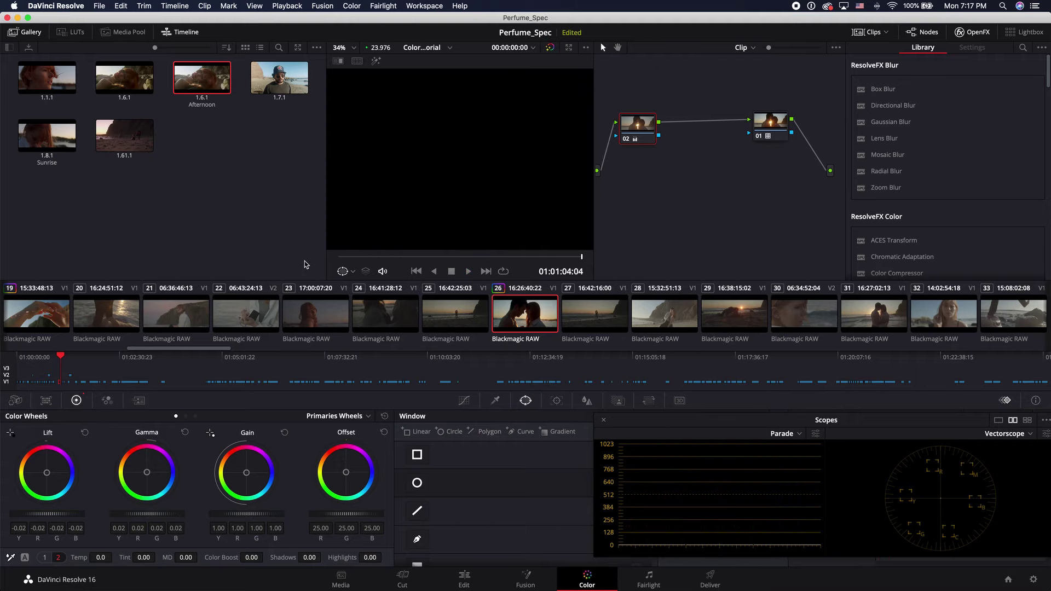
# - Copy clip 26's grade onto clip 27, tidy the node layout, set node 02's gamma to -0.05 and lower its gain
pyautogui.click(611, 329)
pyautogui.press('super+v')
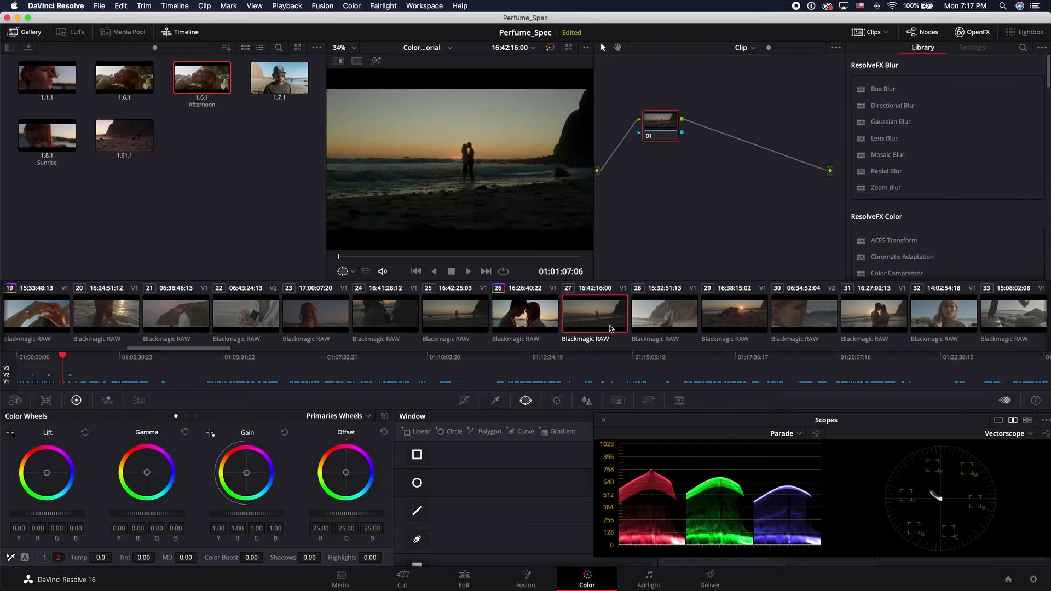
pyautogui.moveTo(633, 127); pyautogui.dragTo(684, 121)
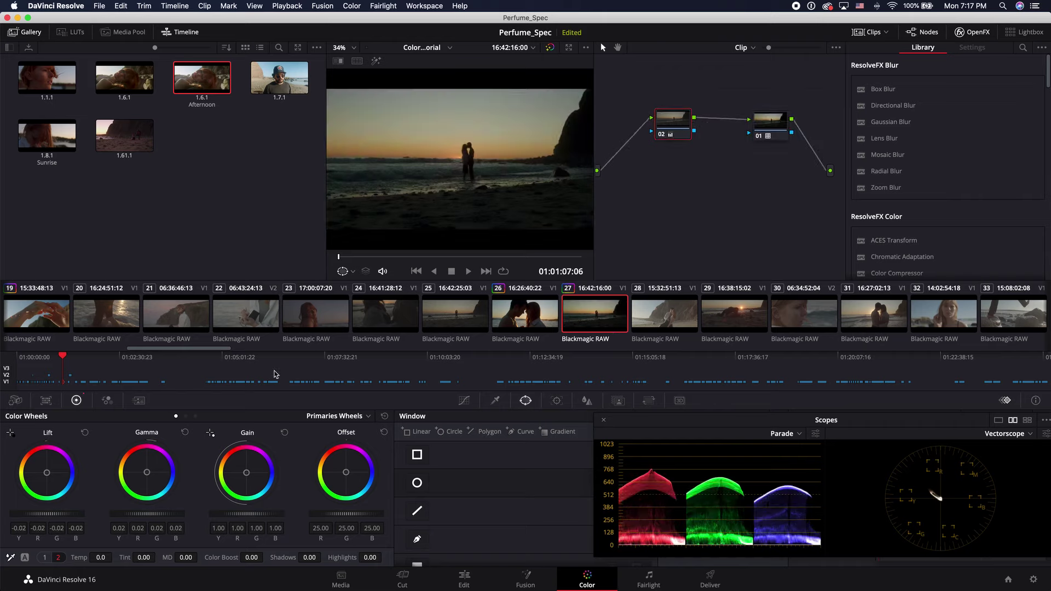
pyautogui.moveTo(23, 515)
pyautogui.mouseDown()
pyautogui.moveTo(35, 517)
pyautogui.moveTo(13, 514)
pyautogui.mouseUp()
pyautogui.moveTo(166, 516); pyautogui.dragTo(28, 509)
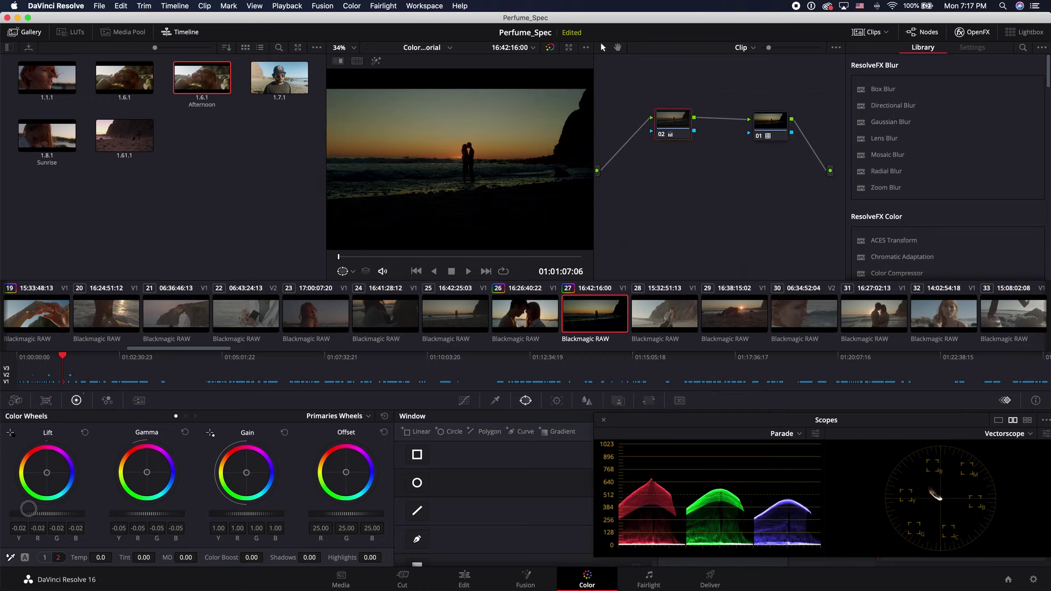
pyautogui.moveTo(227, 515)
pyautogui.mouseDown()
pyautogui.moveTo(267, 515)
pyautogui.moveTo(210, 515)
pyautogui.mouseUp()
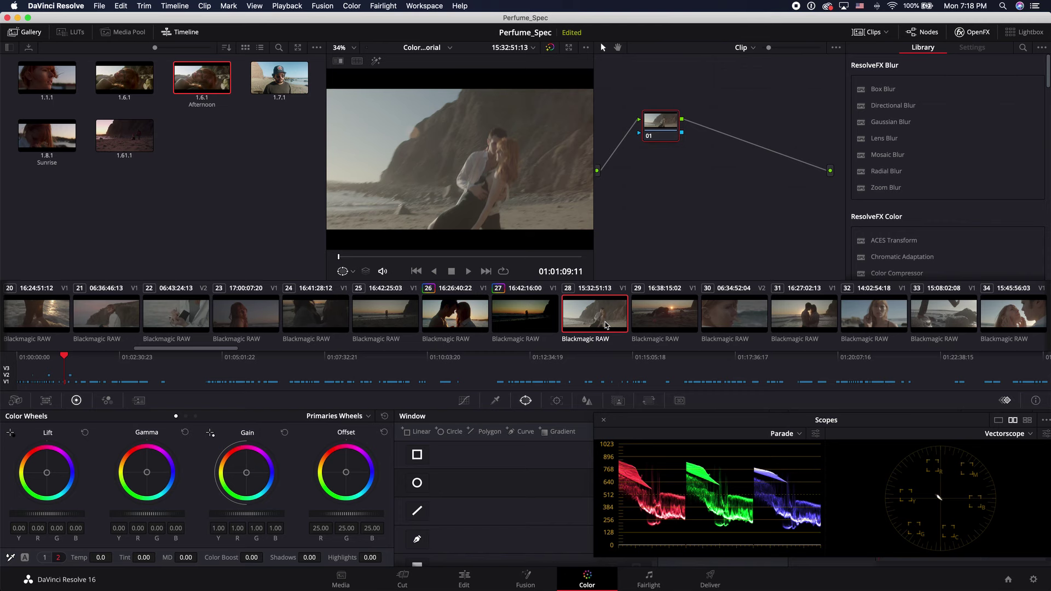
# - Copy clip 26's grade onto clip 28 and set node 02's lift to -0.07, gain to 0.99 and gamma to 0.00
pyautogui.press('super+v')
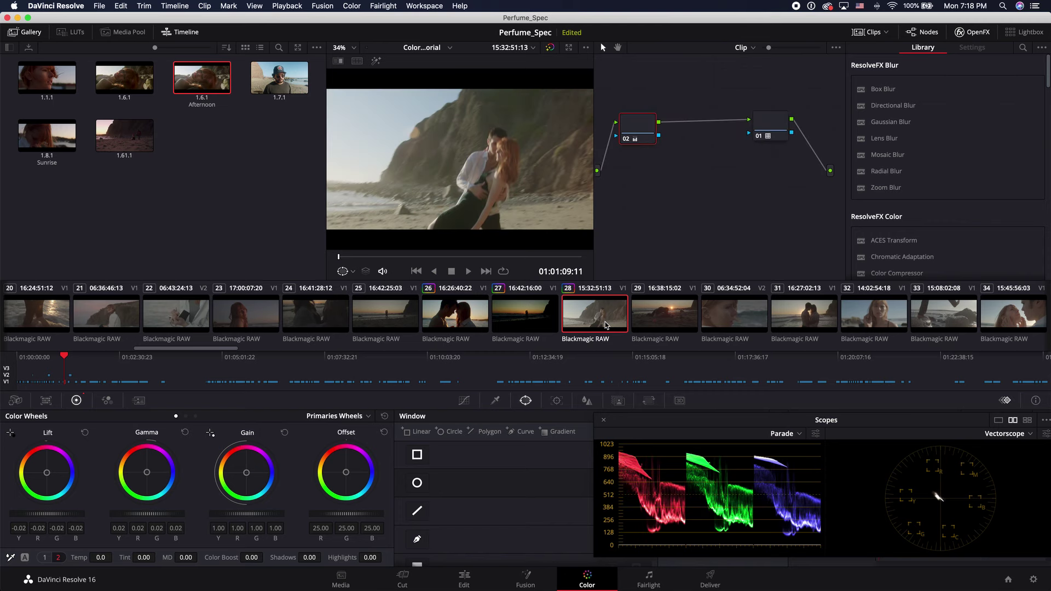
pyautogui.click(411, 257)
pyautogui.moveTo(411, 256); pyautogui.dragTo(364, 255)
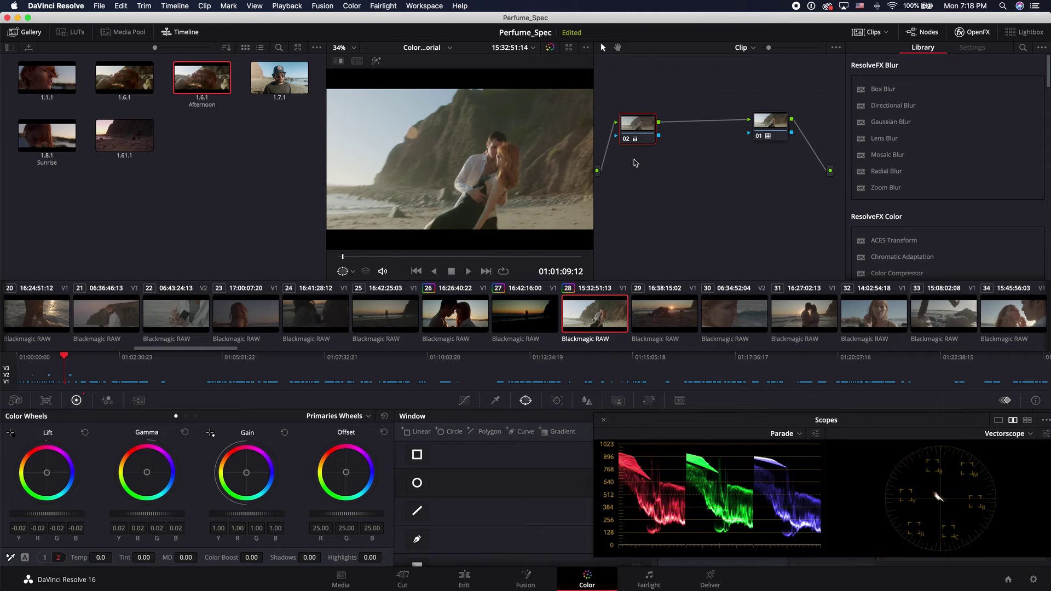
pyautogui.moveTo(48, 513); pyautogui.dragTo(33, 513)
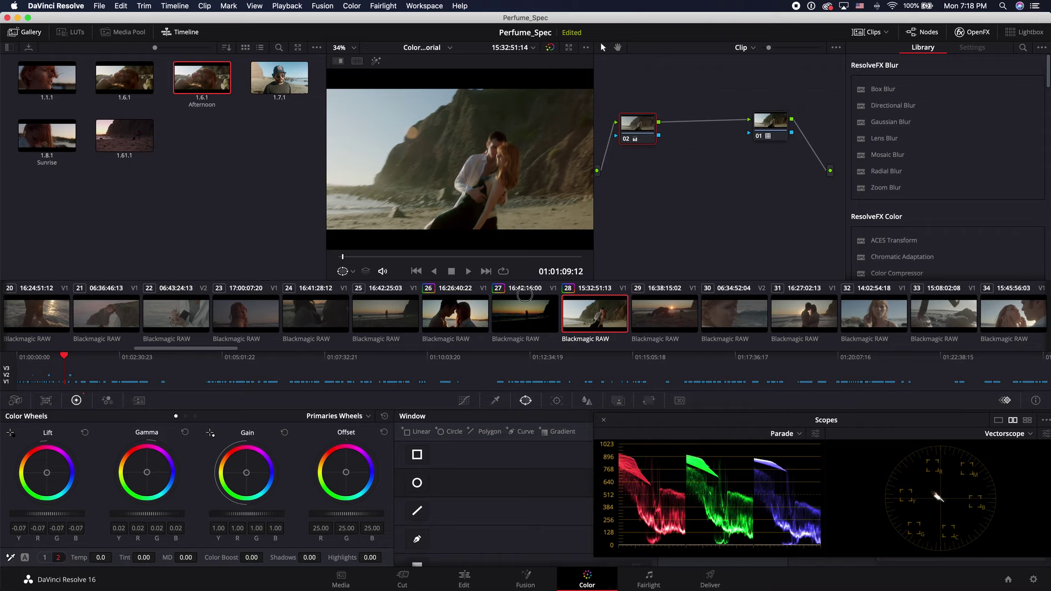
pyautogui.moveTo(253, 517); pyautogui.dragTo(247, 517)
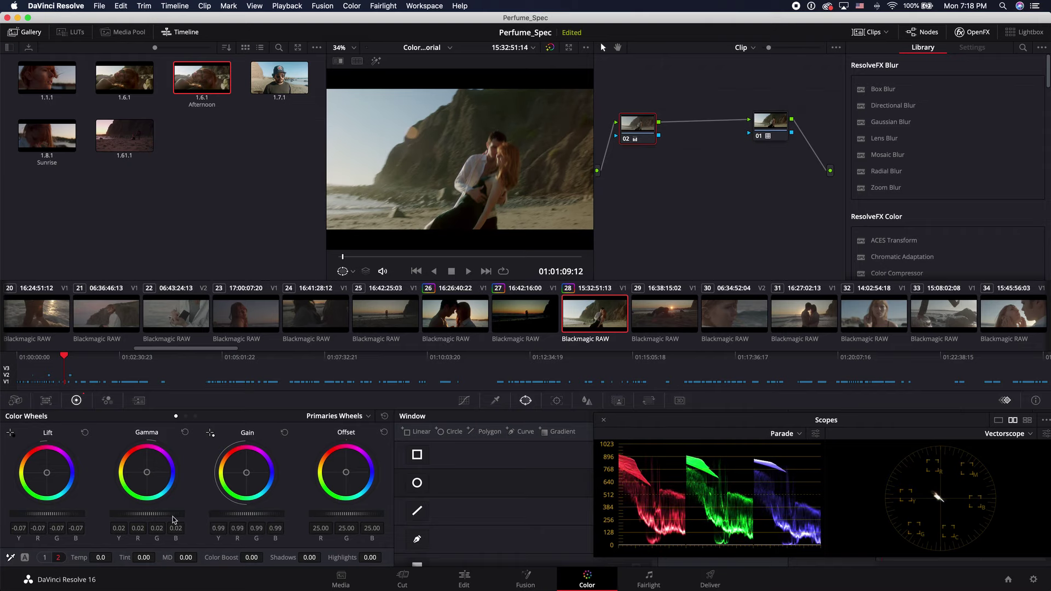
pyautogui.moveTo(123, 514); pyautogui.dragTo(113, 515)
# - Play clip 28 and scrub through to its end to review the grade
pyautogui.press('space')
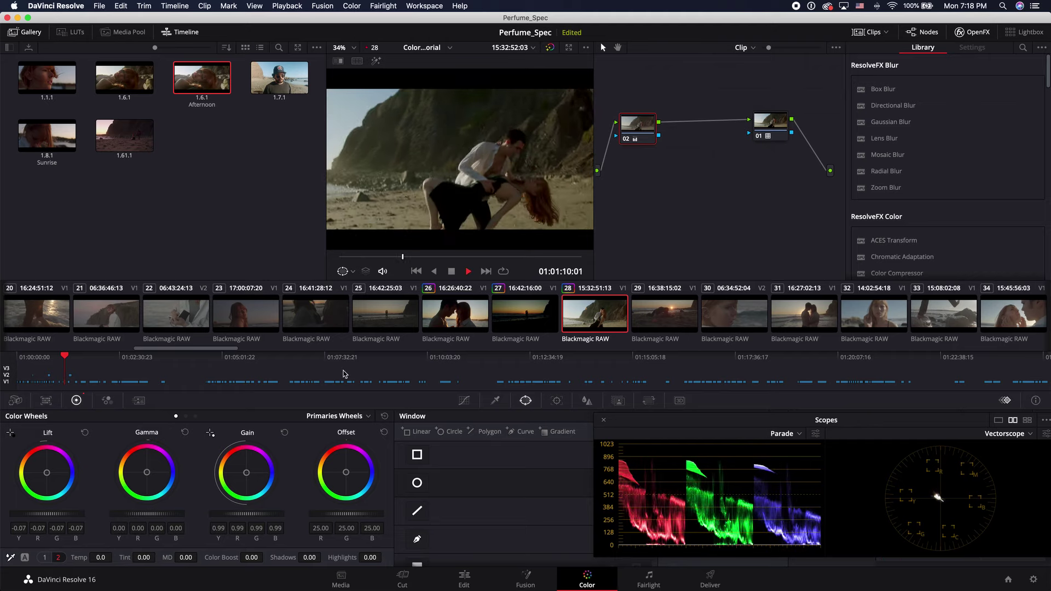
pyautogui.press('space')
pyautogui.moveTo(422, 253); pyautogui.dragTo(599, 254)
# - Select clip 29 and view the ungraded sunset shot full screen from its first frame
pyautogui.click(667, 322)
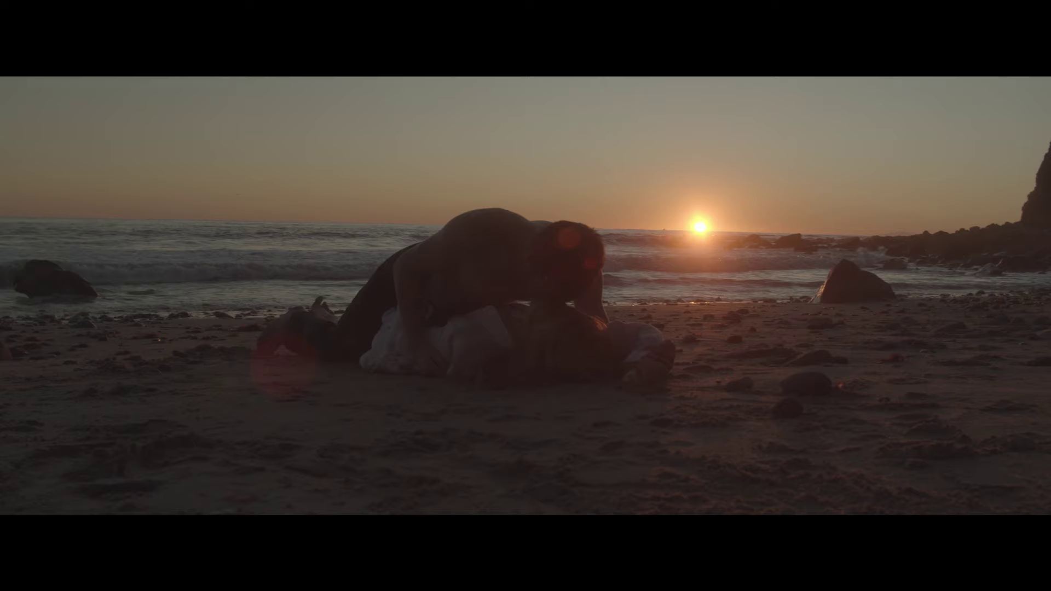
pyautogui.press('Escape')
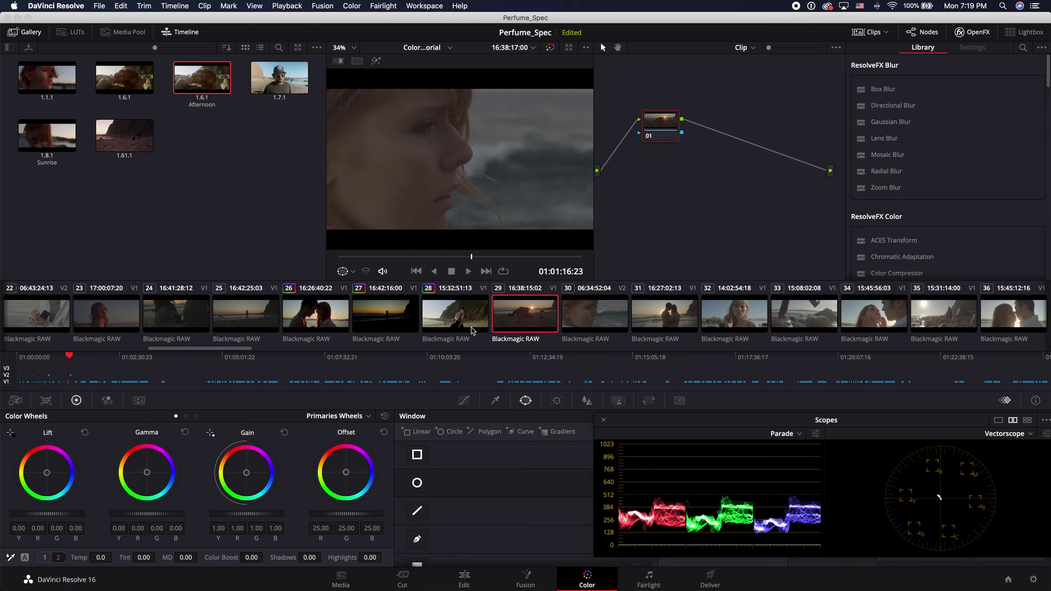
pyautogui.hscroll(-1, 471, 330)
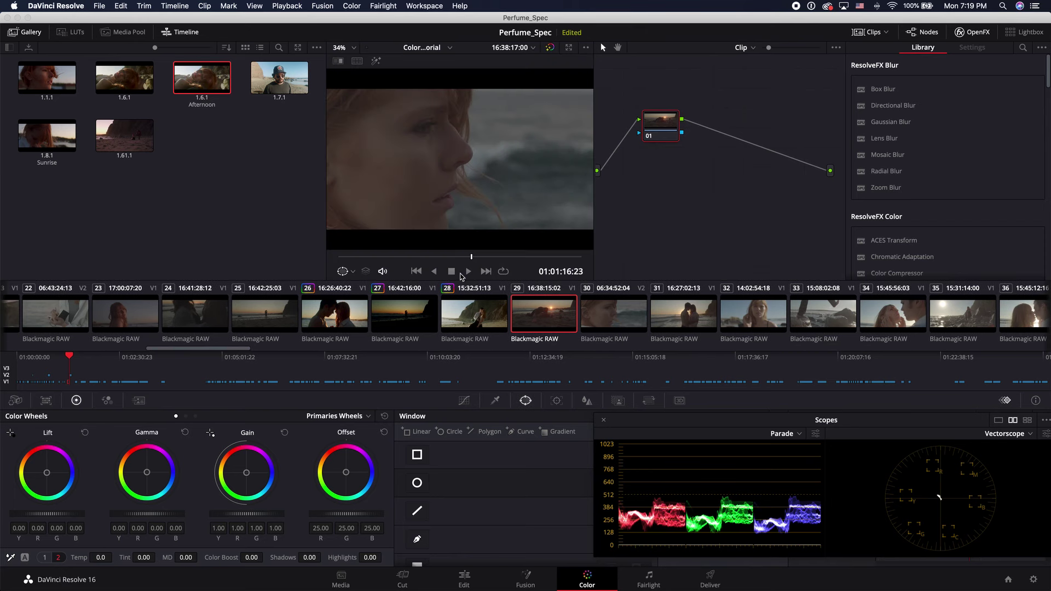
pyautogui.moveTo(475, 258); pyautogui.dragTo(287, 271)
pyautogui.press('super+f')
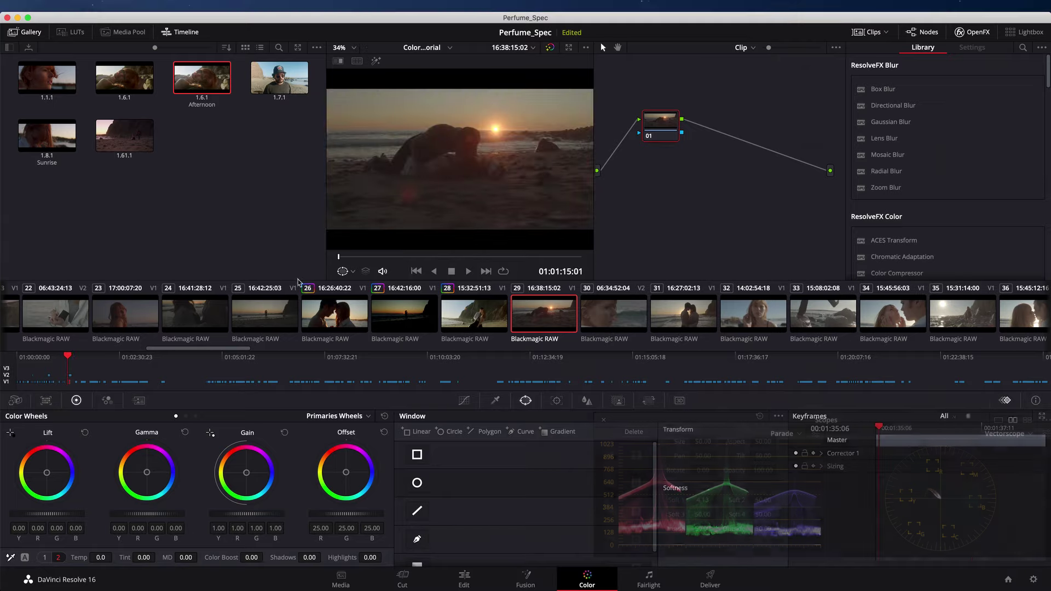
# - Play clip 29 in short bursts full screen to examine the ungraded sunset shot, and return to the grading workspace
pyautogui.press('space')
pyautogui.press('space')
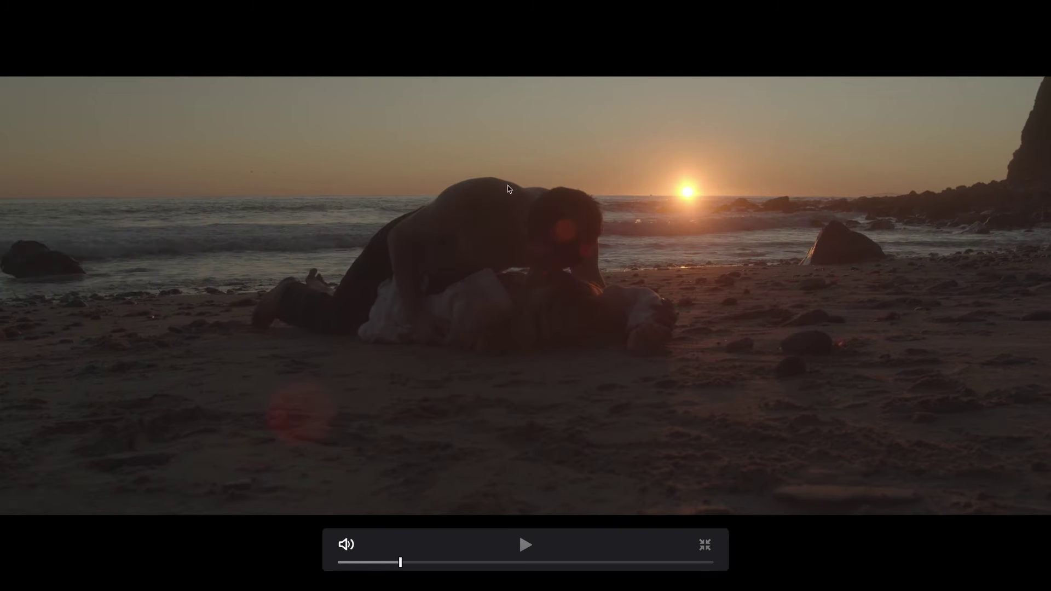
pyautogui.press('space')
pyautogui.press('space')
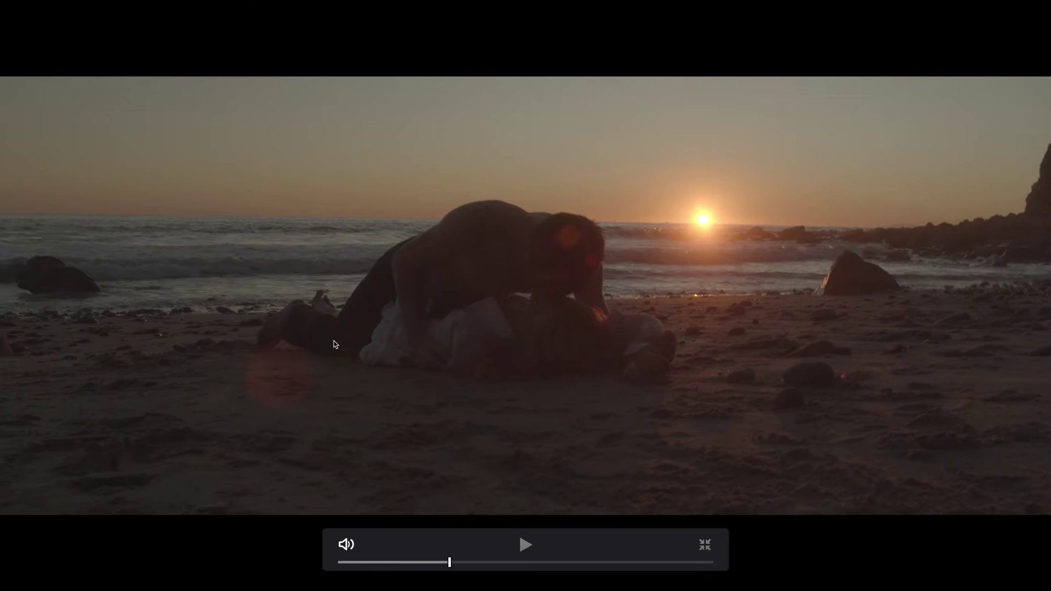
pyautogui.press('super+f')
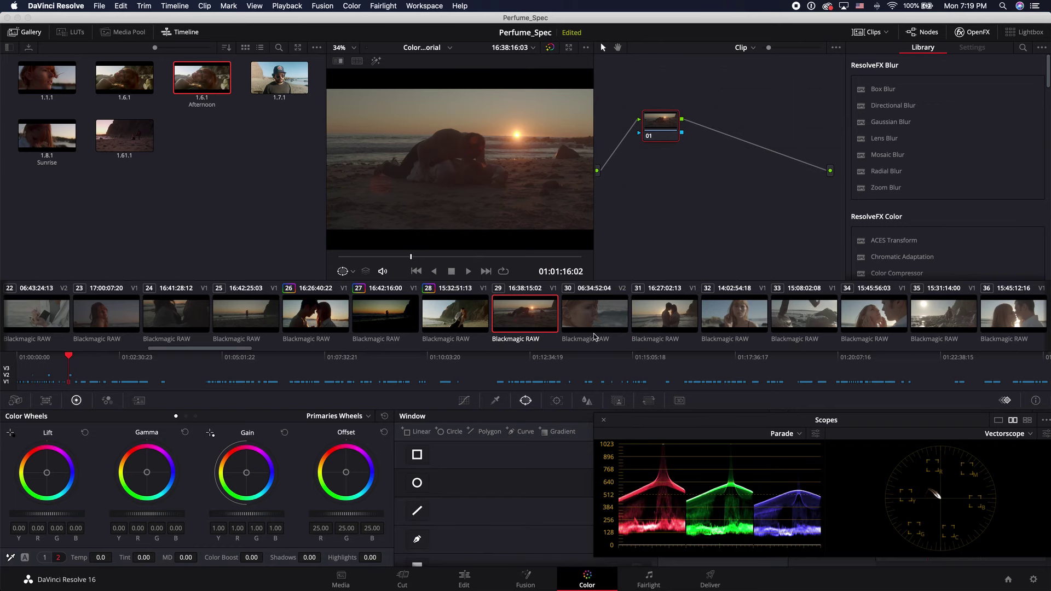
# - Select clip 110 and play the ungraded close-up of the hands on the sand full screen
pyautogui.click(776, 313)
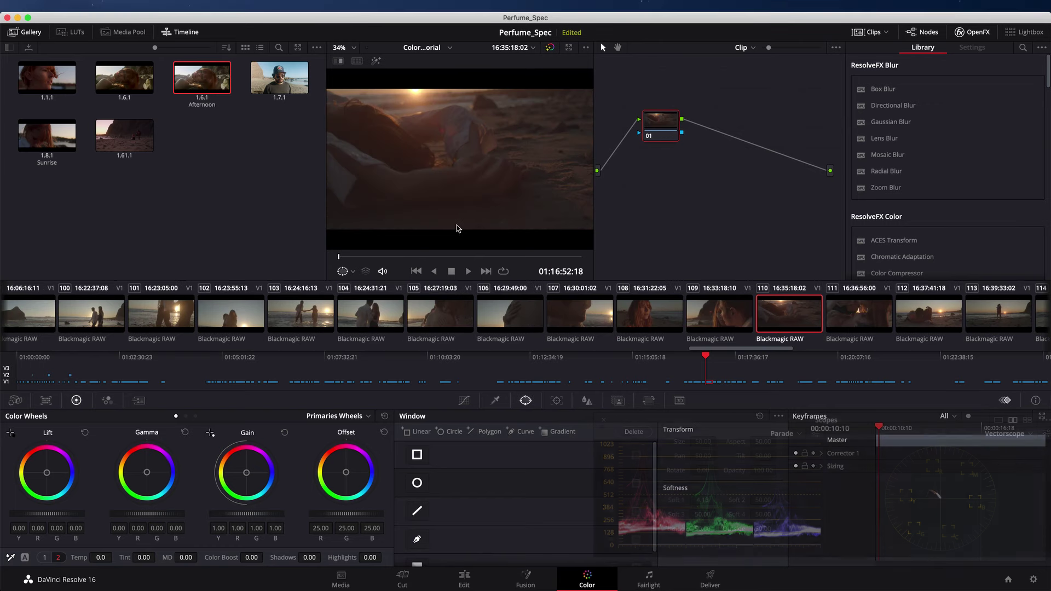
pyautogui.press('super+f')
pyautogui.press('space')
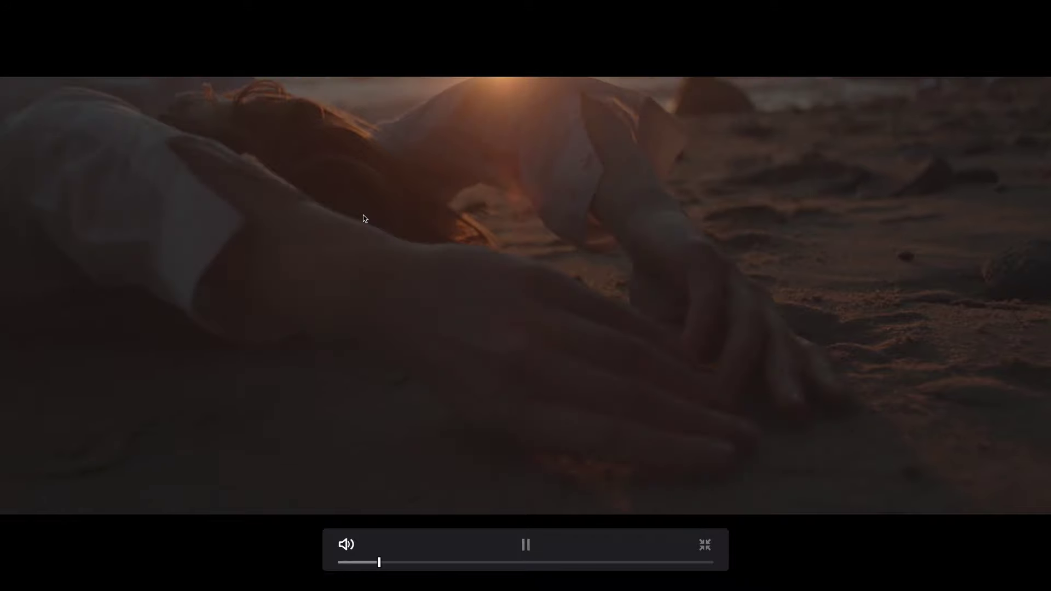
pyautogui.press('space')
pyautogui.press('space')
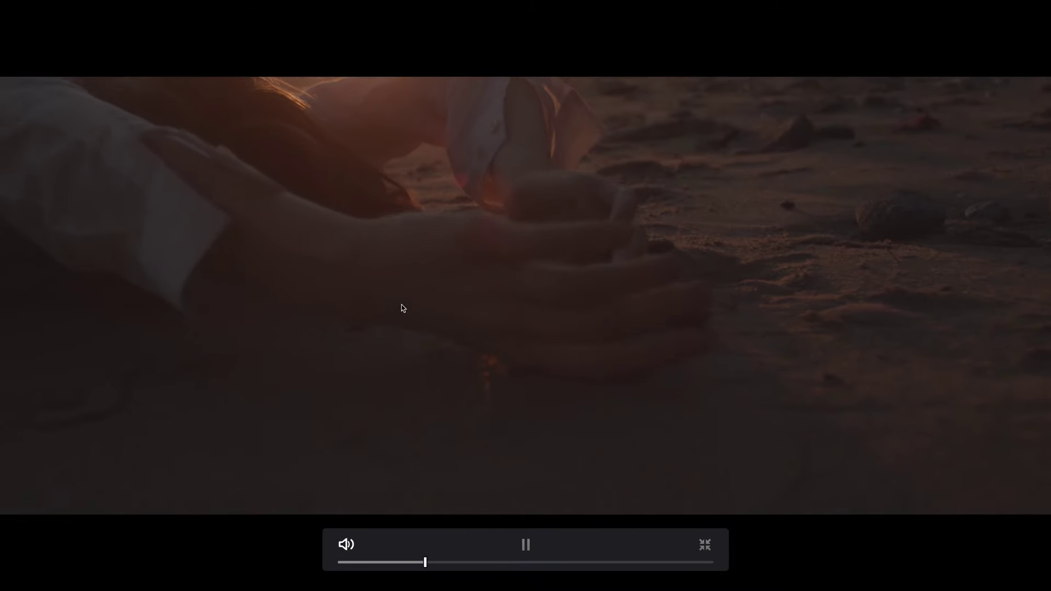
pyautogui.press('space')
pyautogui.press('Escape')
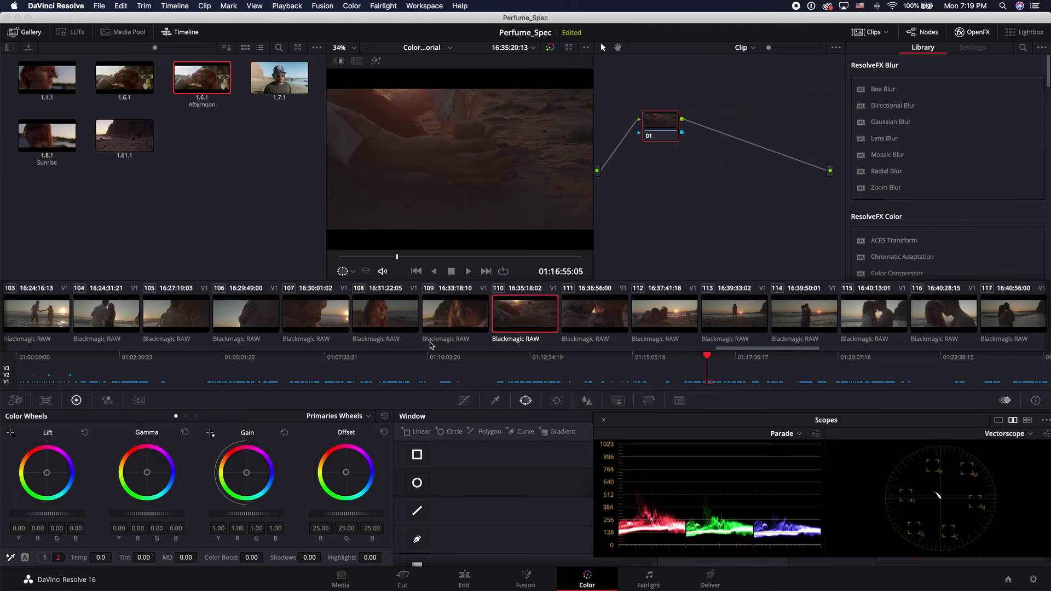
# - Set clip 110's lift to -0.04 and gain to 1.47, and play the graded shot full screen
pyautogui.moveTo(228, 515); pyautogui.dragTo(272, 514)
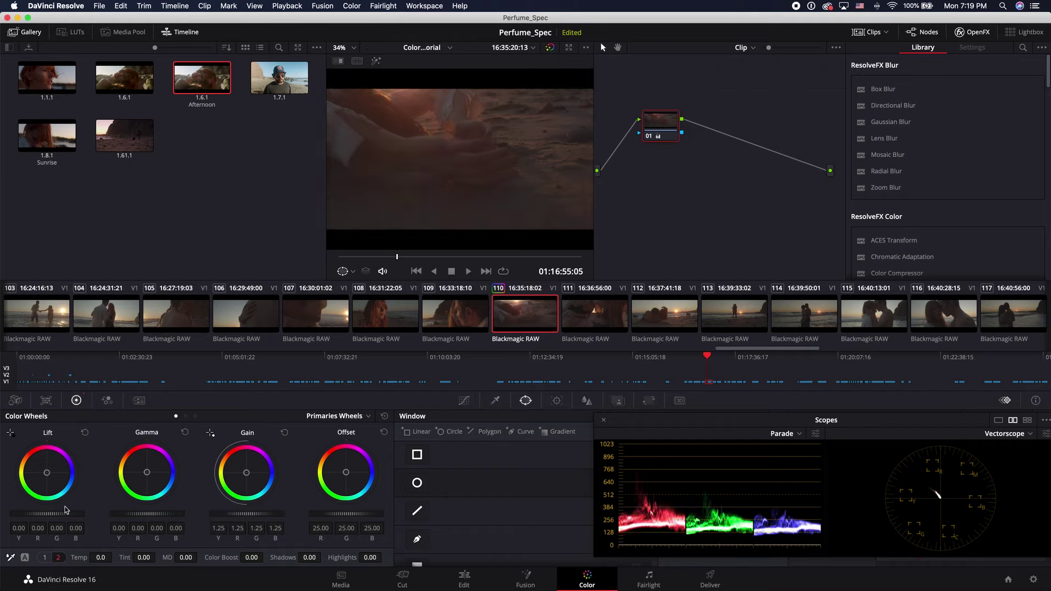
pyautogui.moveTo(22, 519)
pyautogui.mouseDown()
pyautogui.moveTo(55, 519)
pyautogui.moveTo(29, 518)
pyautogui.mouseUp()
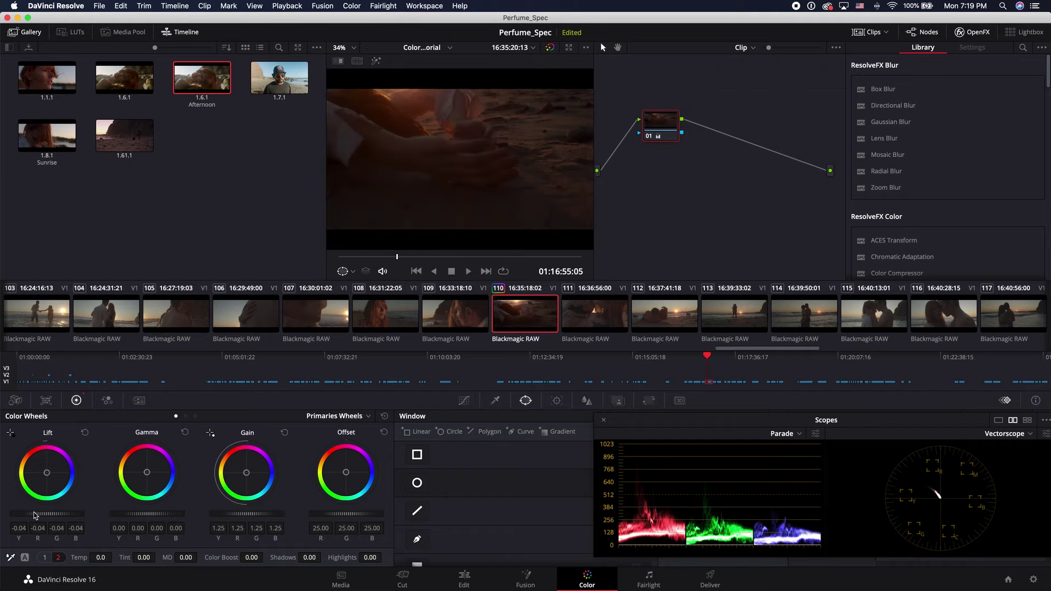
pyautogui.press('space')
pyautogui.press('super+f')
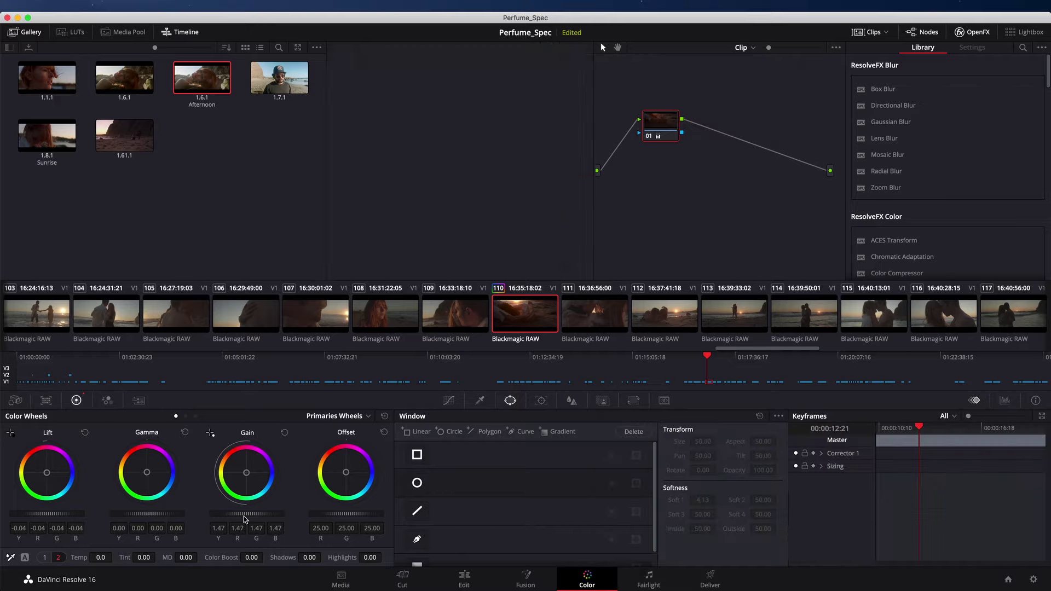
pyautogui.press('space')
pyautogui.press('space')
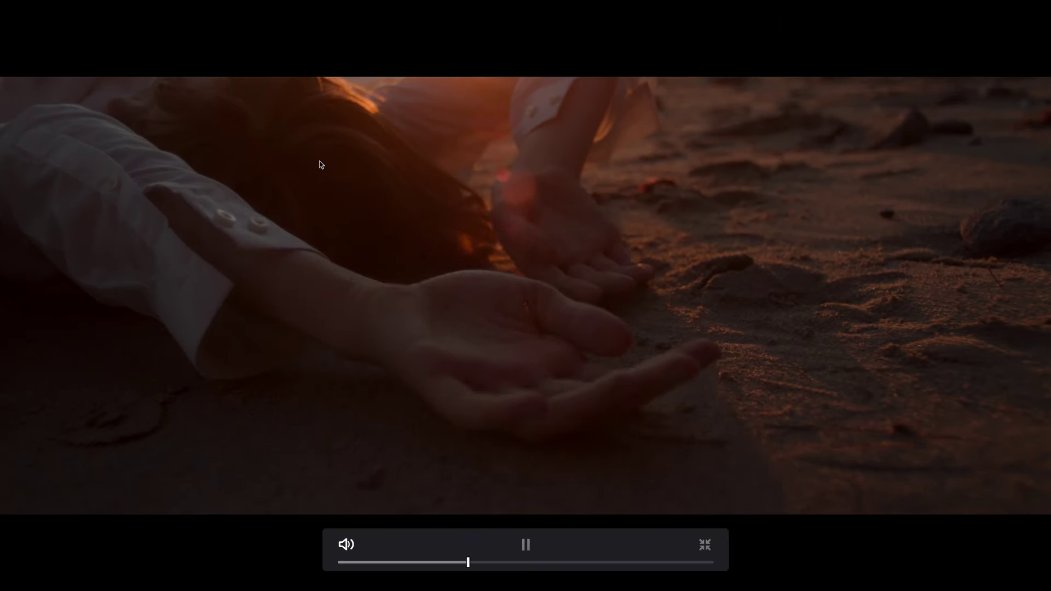
pyautogui.press('space')
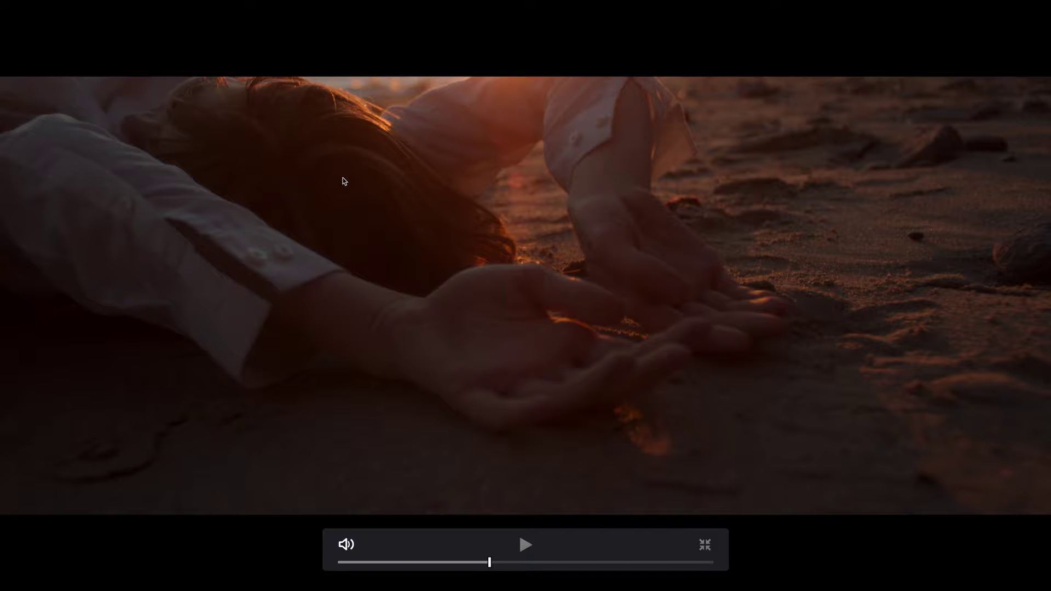
pyautogui.press('space')
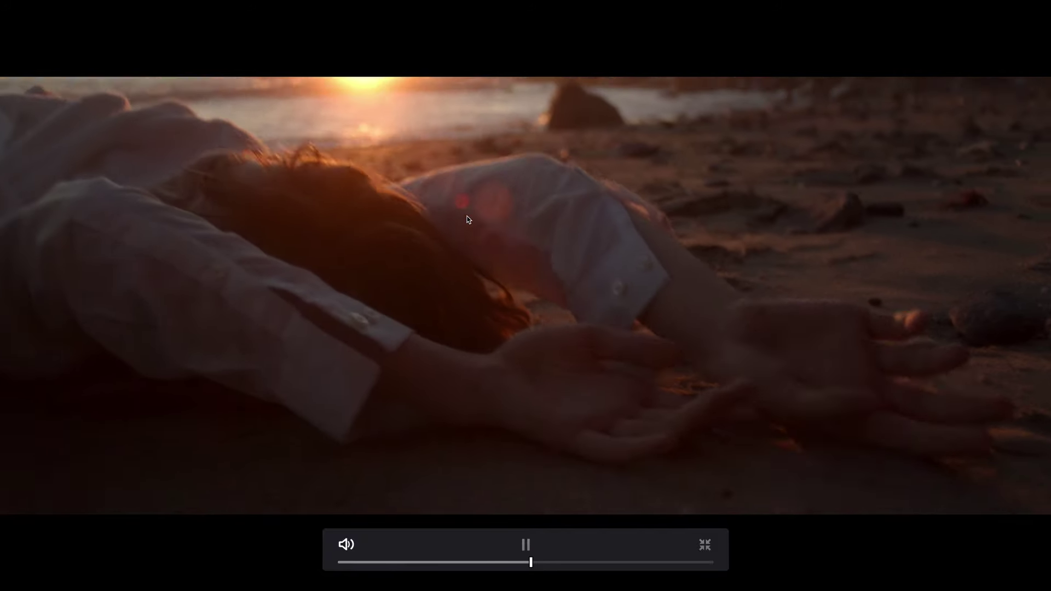
pyautogui.press('space')
# - Copy clip 110's grade onto clip 111 and play the couple's close-up full screen to check the match
pyautogui.press('Home')
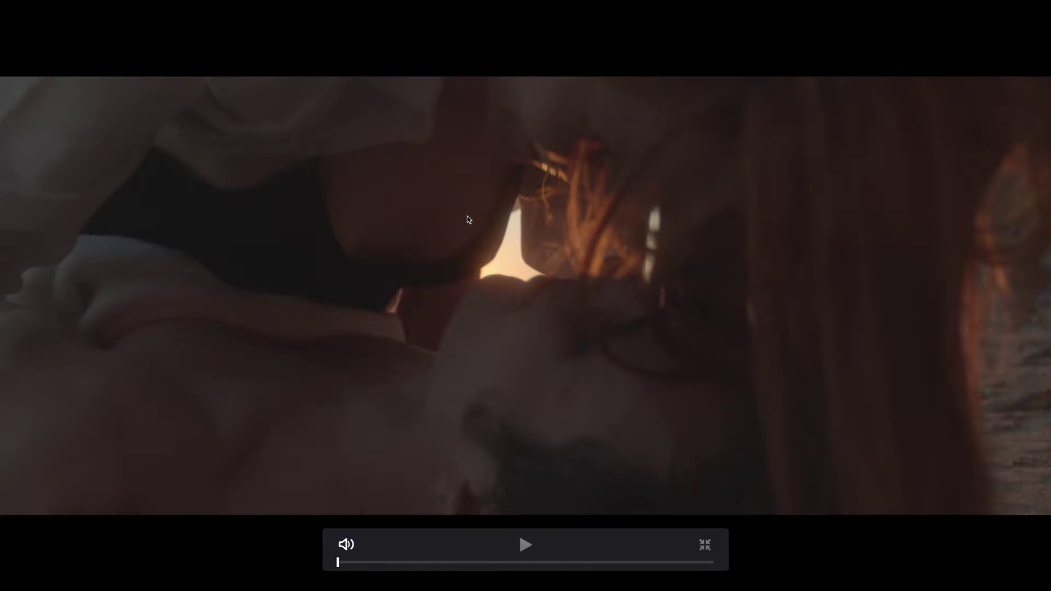
pyautogui.press('space')
pyautogui.press('space')
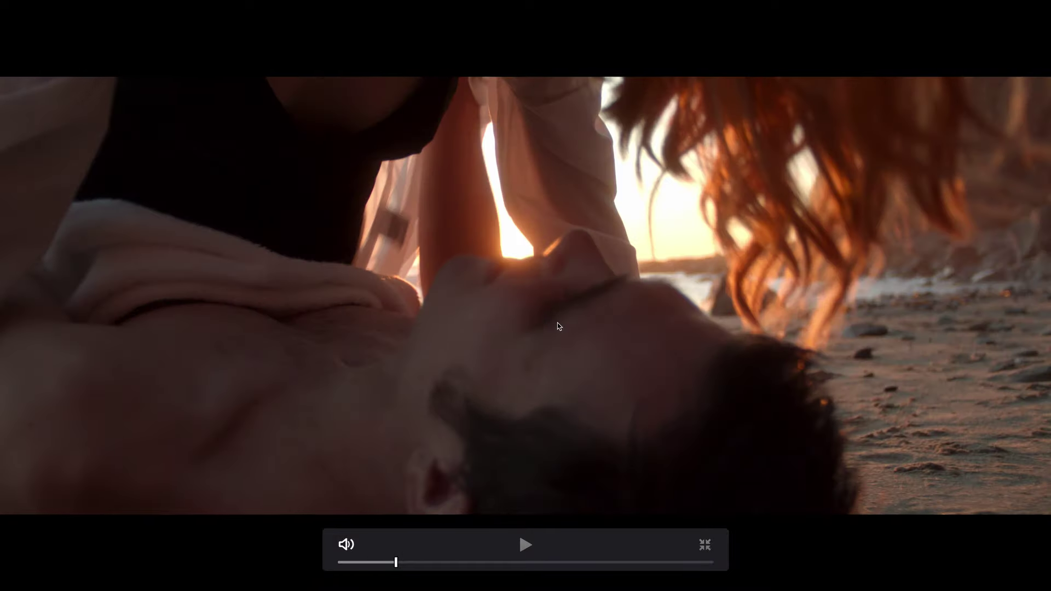
pyautogui.press('space')
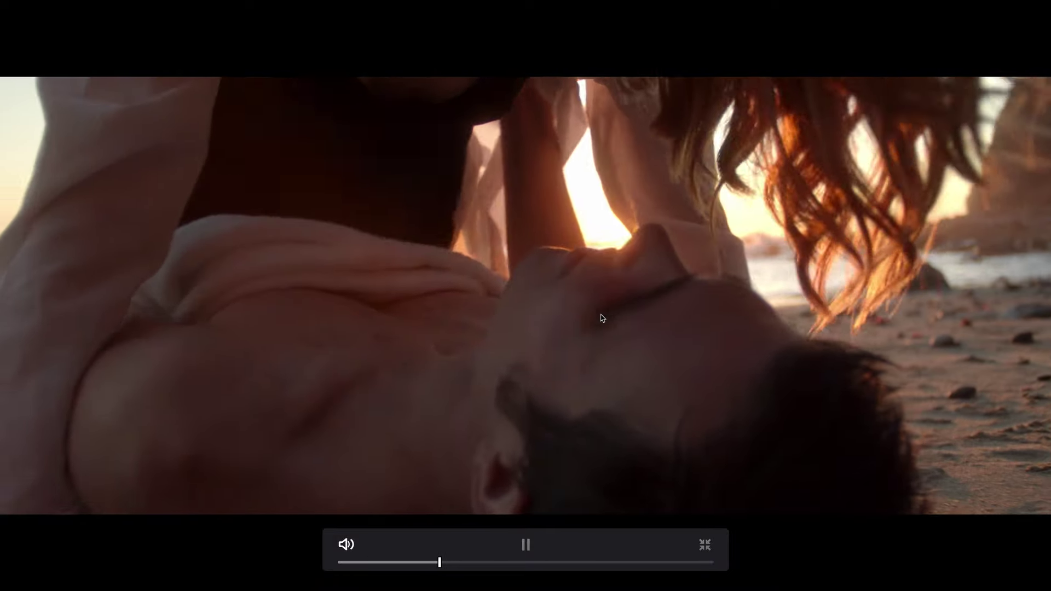
pyautogui.press('space')
pyautogui.press('space')
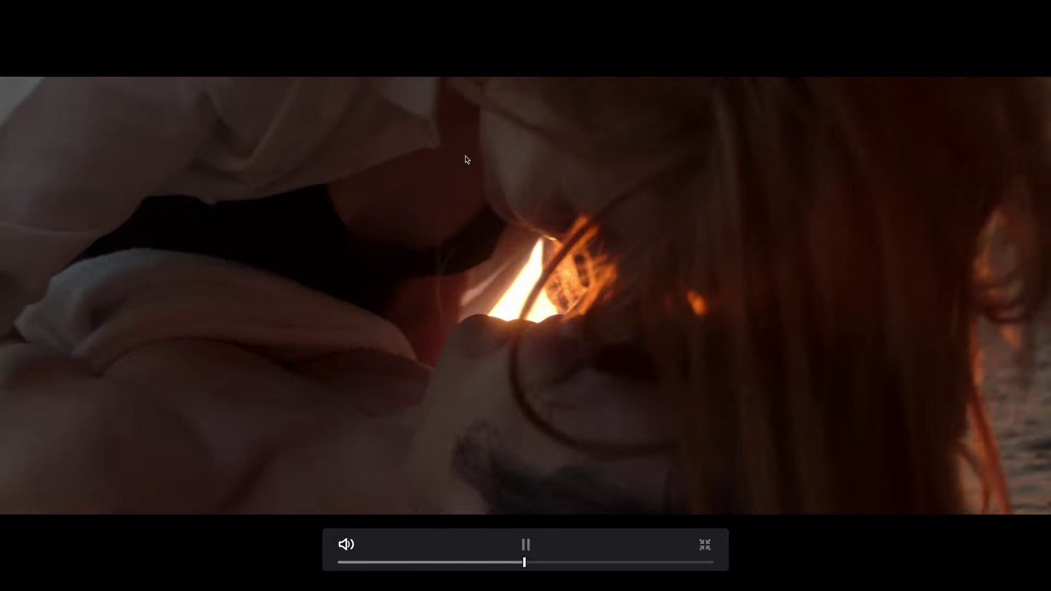
pyautogui.press('space')
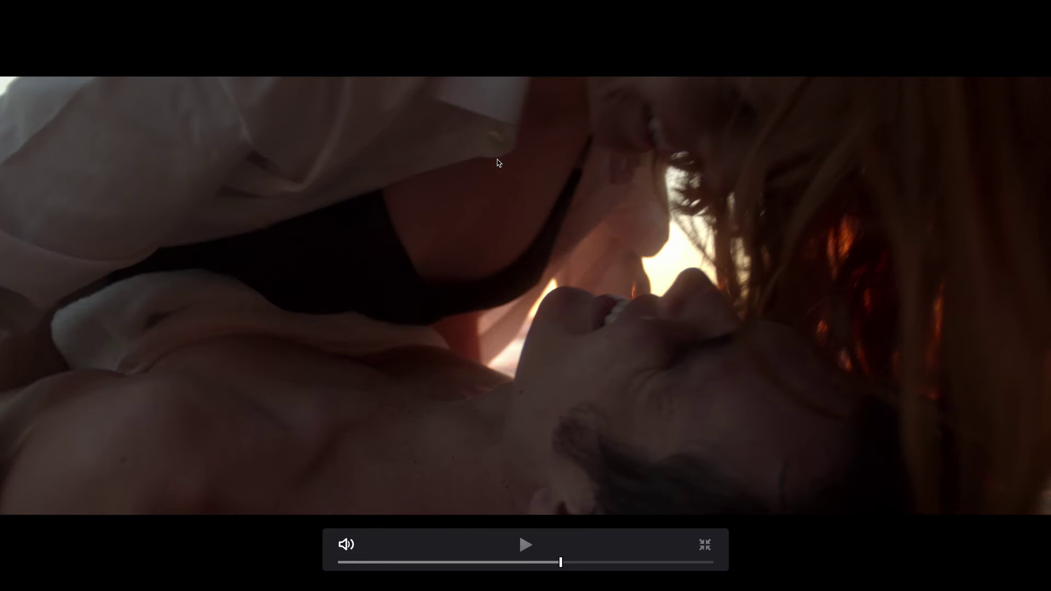
pyautogui.press('Escape')
# - Paste the same grade onto clip 112 and play the sunset shot full screen to review it
pyautogui.click(596, 312)
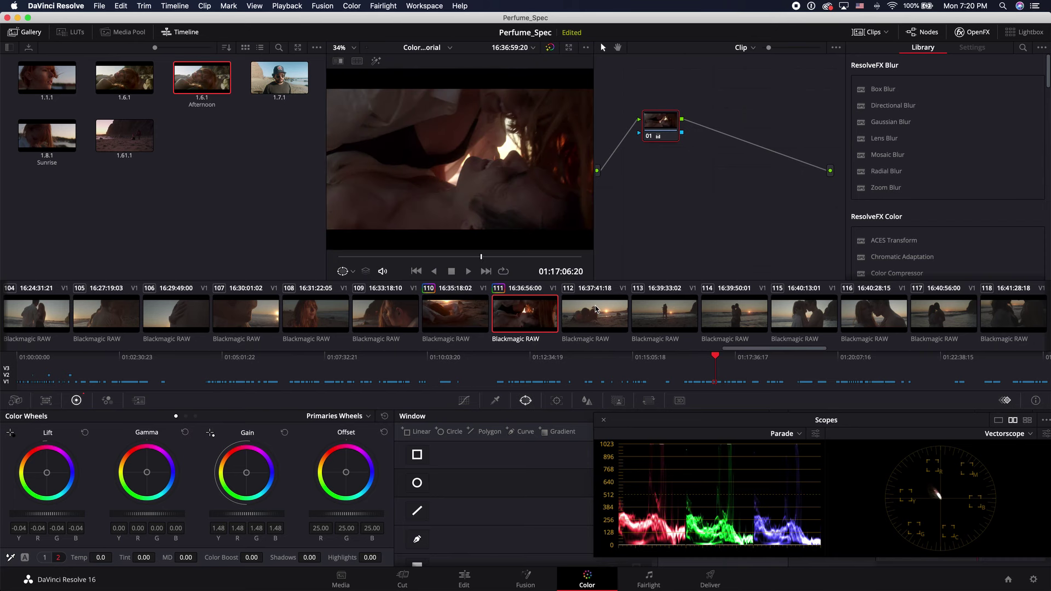
pyautogui.press('super+v')
pyautogui.press('super+f')
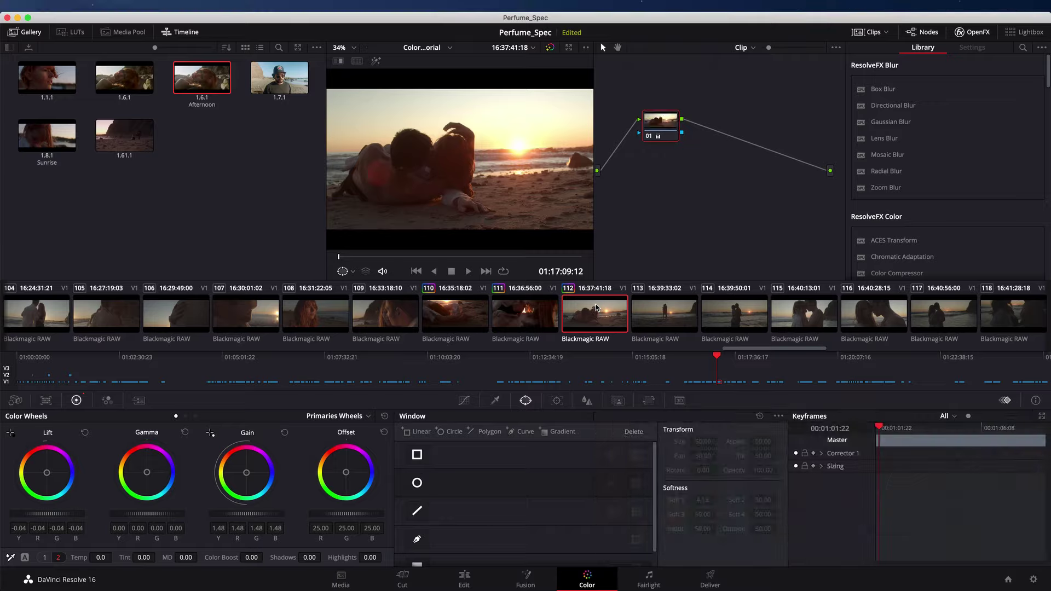
pyautogui.press('space')
pyautogui.press('space')
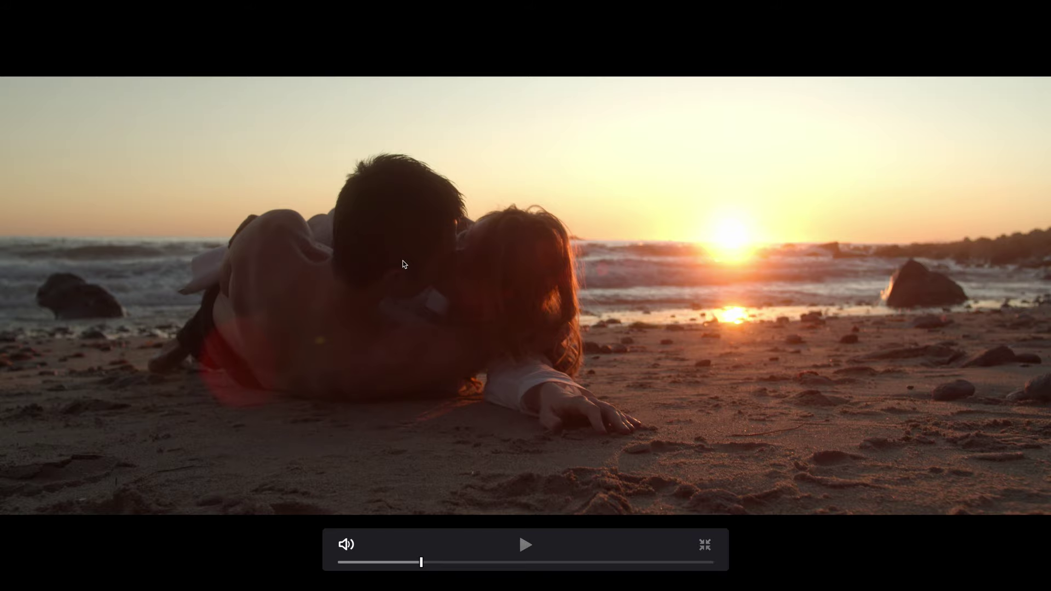
pyautogui.press('space')
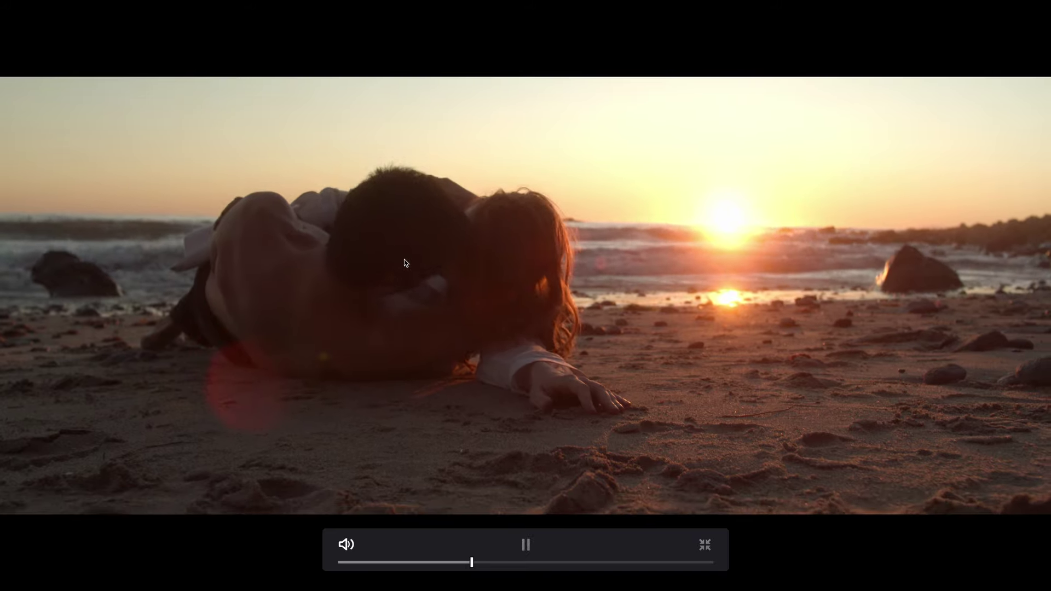
pyautogui.press('space')
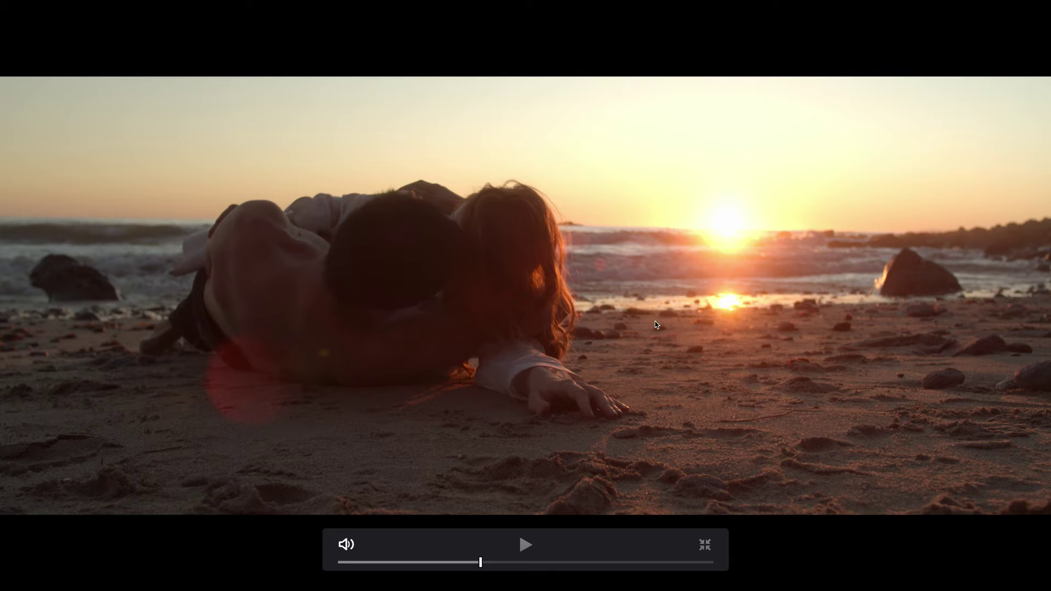
pyautogui.press('Escape')
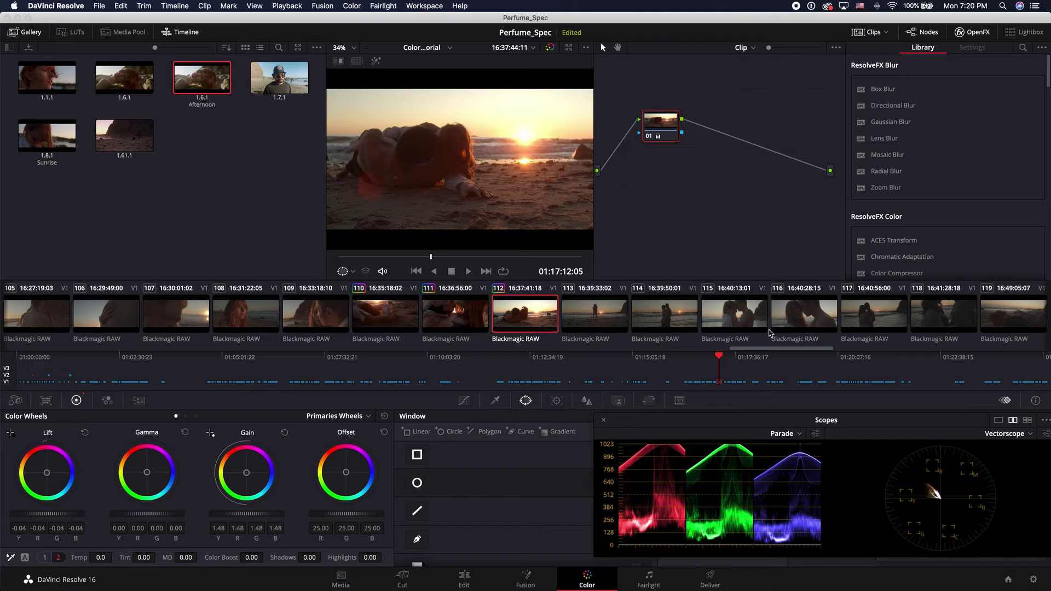
pyautogui.press('super+f')
pyautogui.press('Escape')
pyautogui.press('Delete')
pyautogui.hotkey('alt', 's')
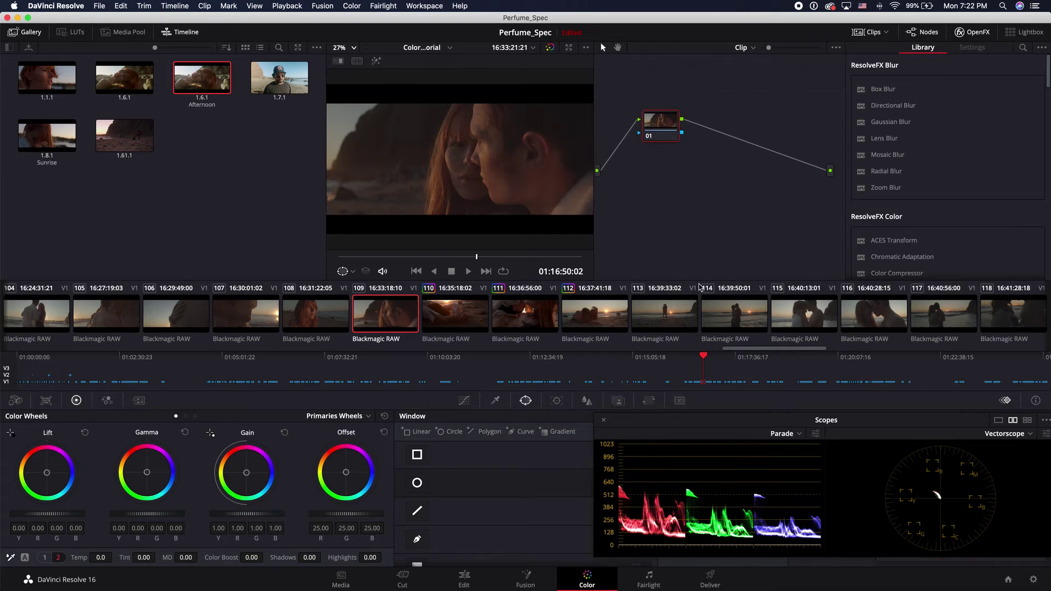
# - Apply the Afternoon gallery grade to clip 113, delete its windowed middle node and select node 01
pyautogui.click(679, 318)
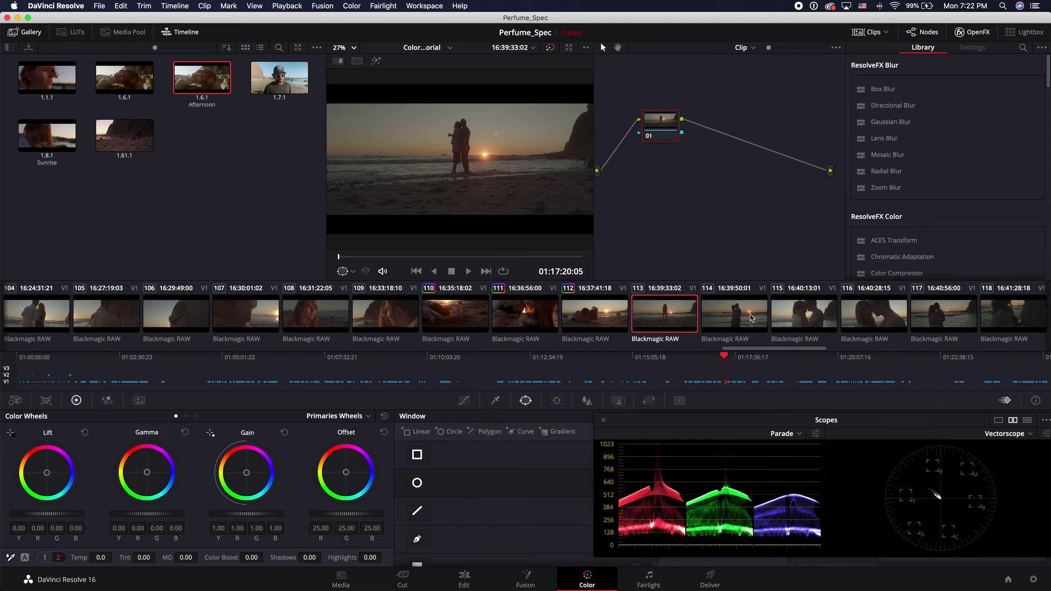
pyautogui.click(751, 318)
pyautogui.click(665, 317)
pyautogui.rightClick(230, 94)
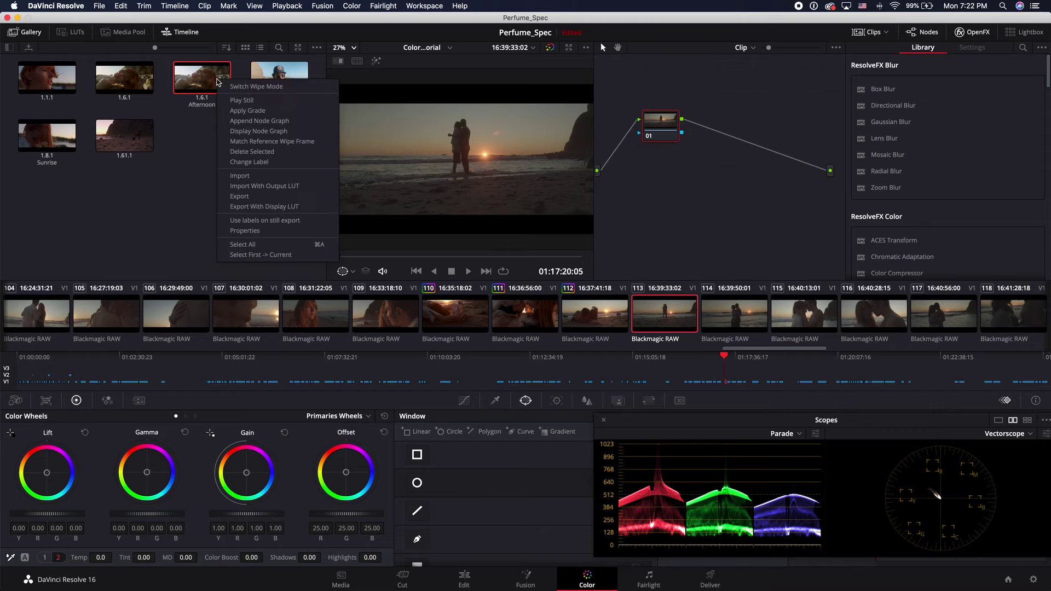
pyautogui.click(231, 108)
pyautogui.click(715, 121)
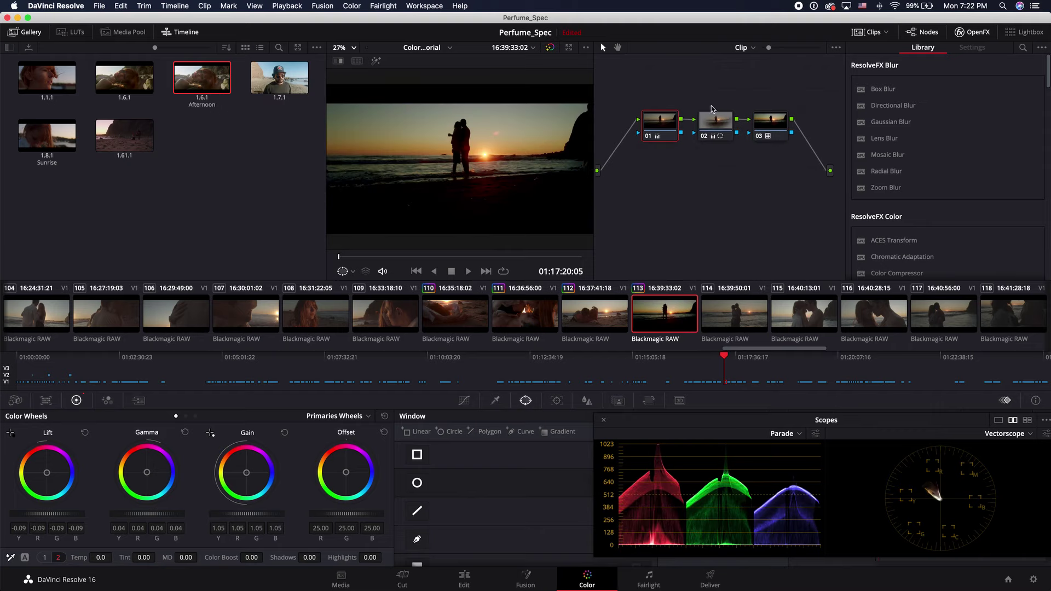
pyautogui.press('Delete')
pyautogui.click(657, 124)
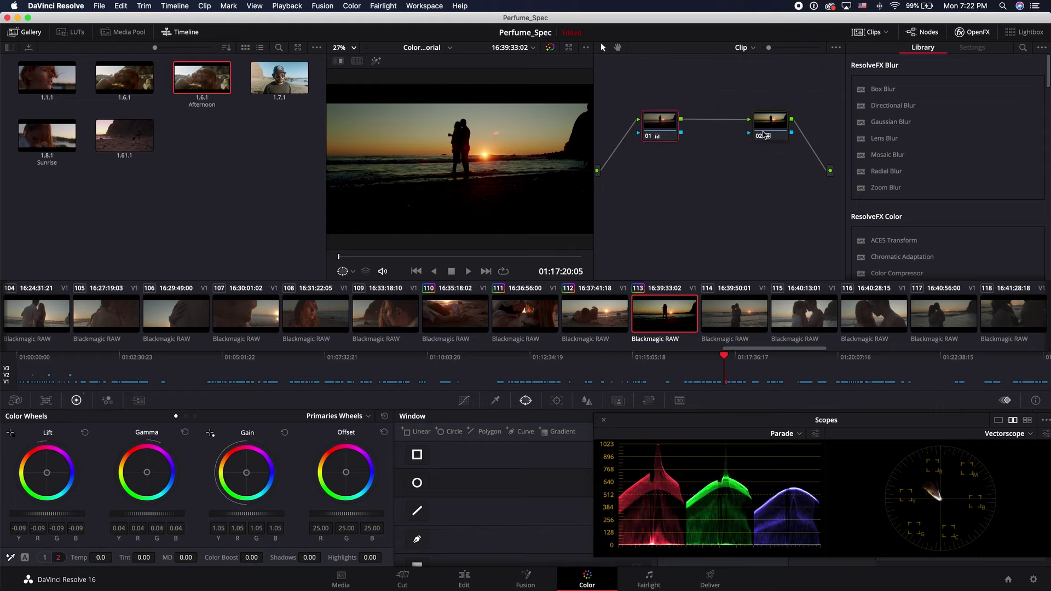
# - Set node 01's lift to -0.03 and gain to 1.02, fine-tune its gamma, and play clip 113 full screen
pyautogui.moveTo(36, 514); pyautogui.dragTo(93, 516)
pyautogui.moveTo(269, 514); pyautogui.dragTo(247, 514)
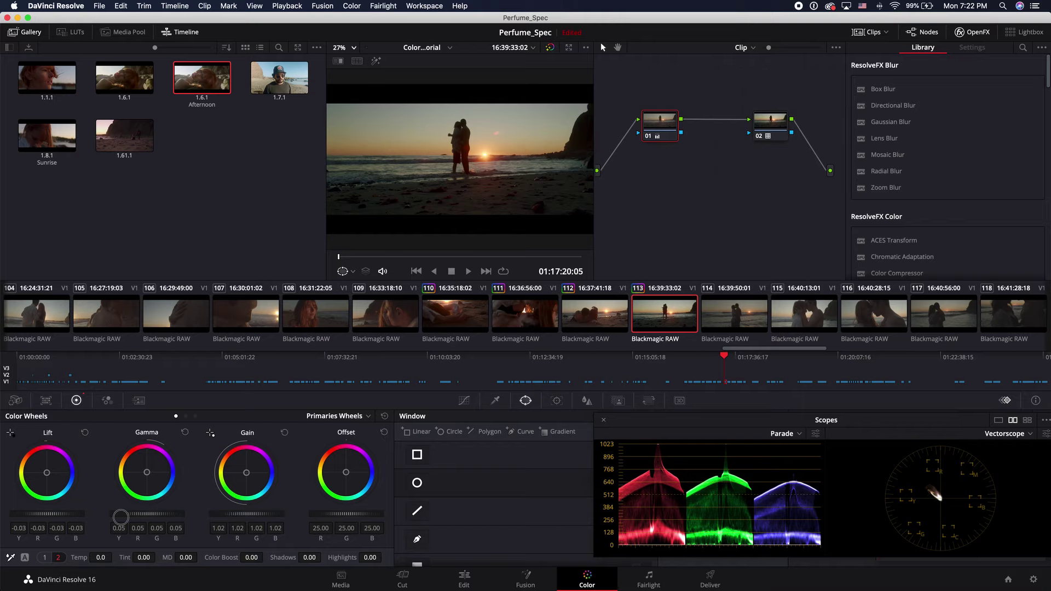
pyautogui.press('super+f')
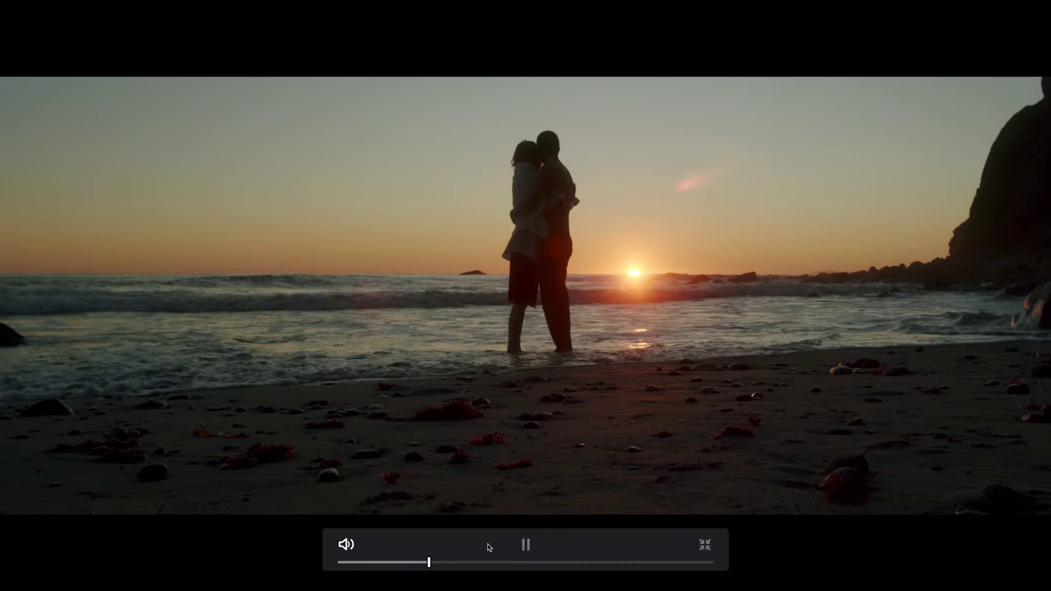
pyautogui.press('space')
pyautogui.press('space')
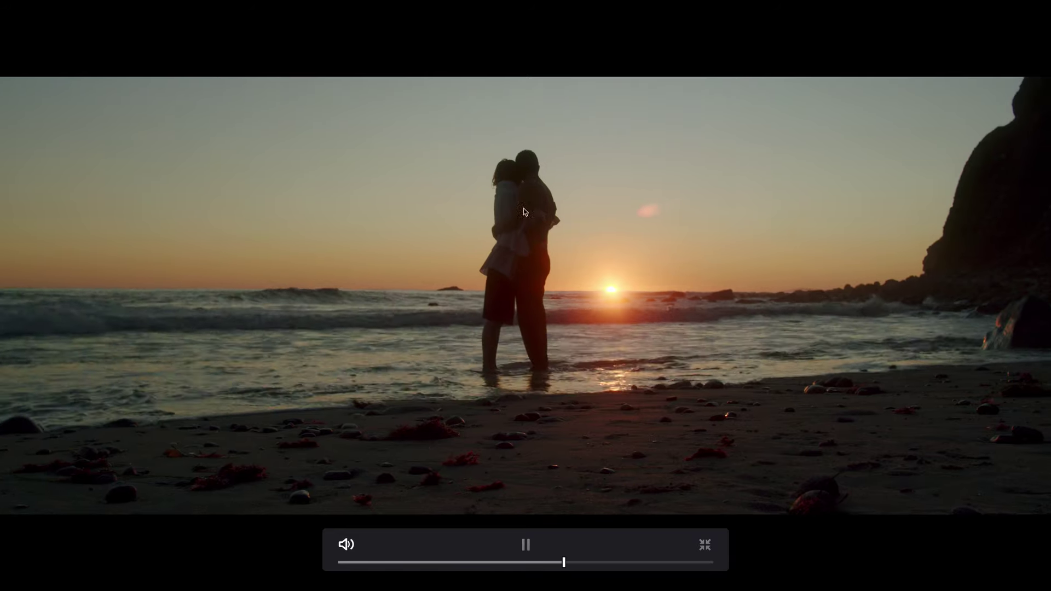
pyautogui.press('space')
pyautogui.press('space')
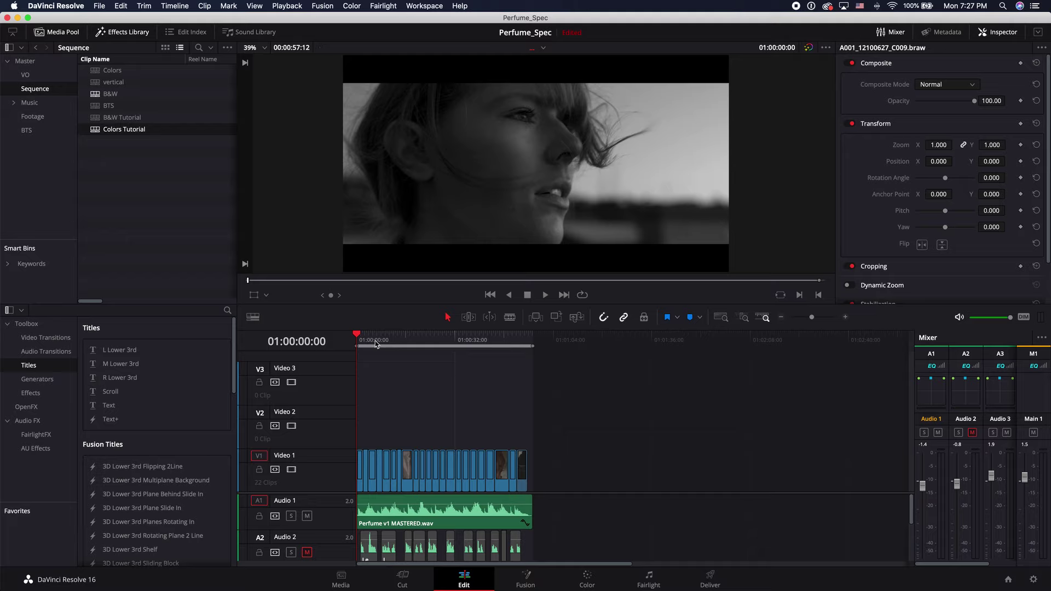
# - Open the black-and-white timeline for color grading and view clip 05's shot of the man seated on the beach rock
pyautogui.click(587, 575)
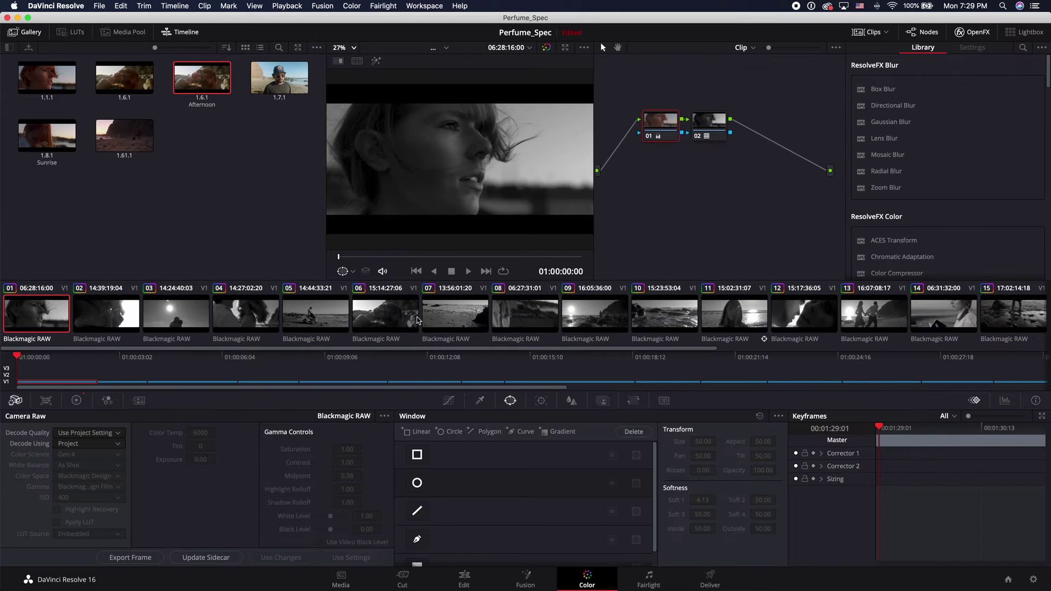
pyautogui.click(405, 320)
pyautogui.click(299, 308)
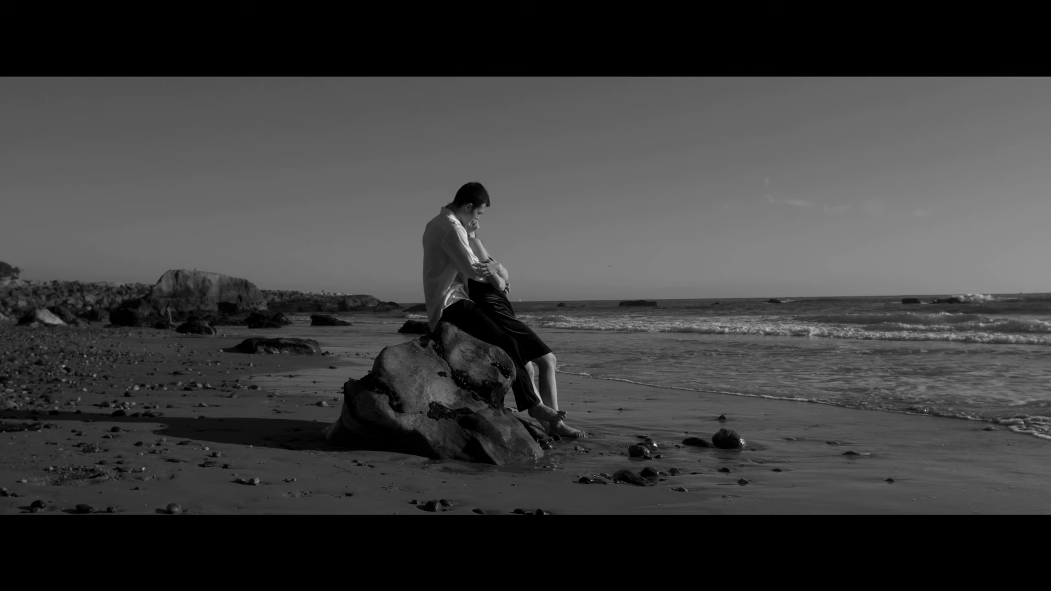
# - Leave full screen on clip 06 and toggle nodes 01 and 02 in turn to compare the image with and without each
pyautogui.press('Escape')
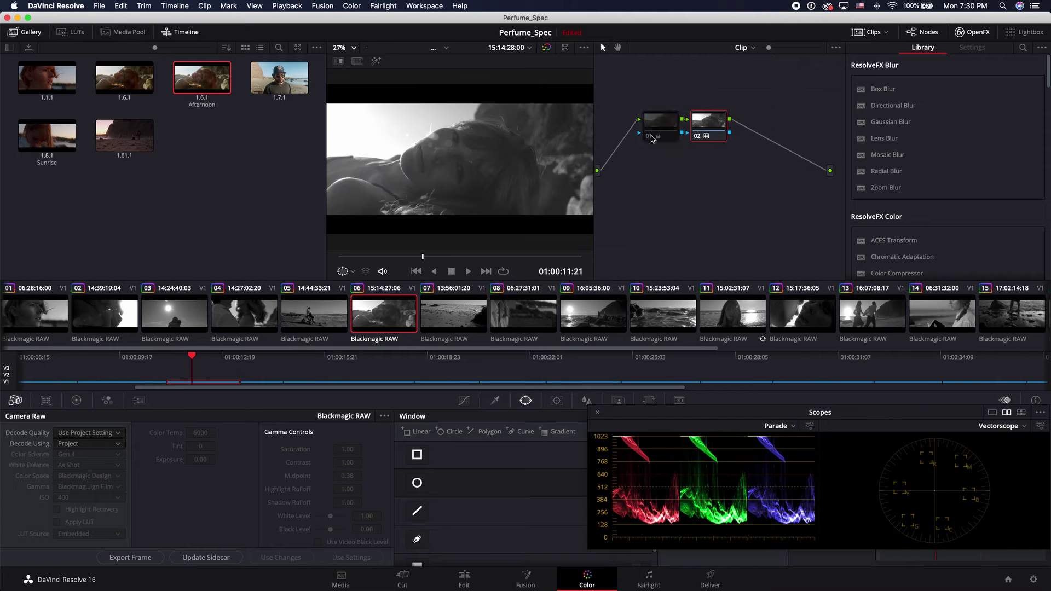
pyautogui.click(651, 138)
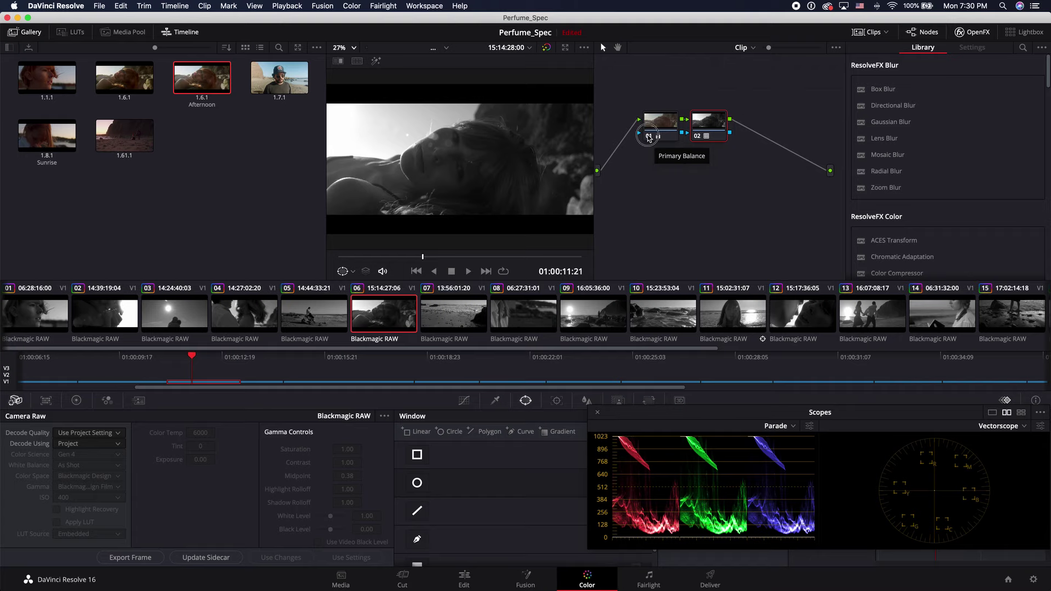
pyautogui.hotkey('ctrl', 'd')
pyautogui.click(700, 137)
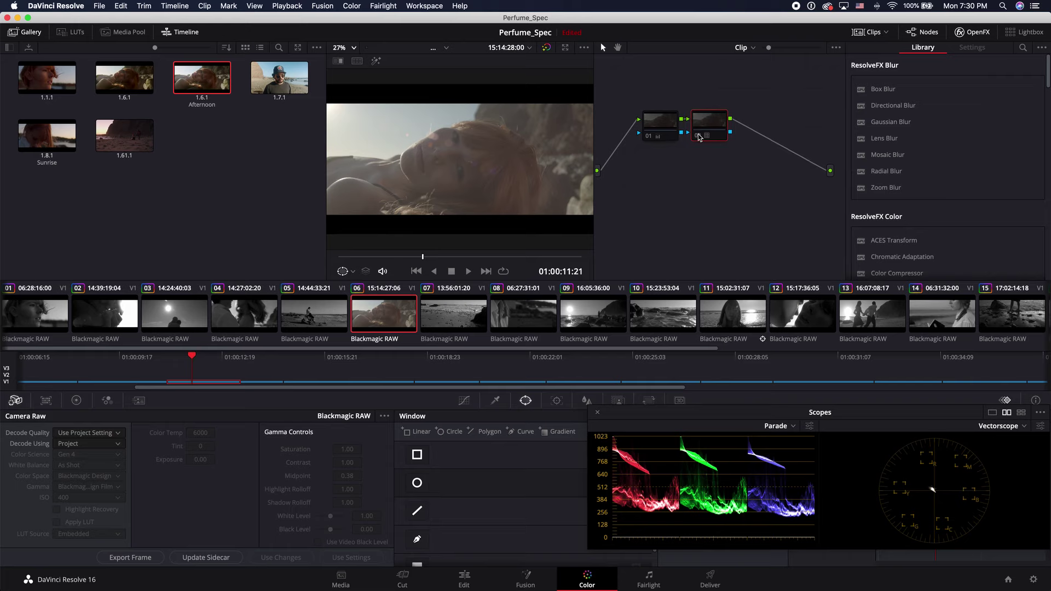
pyautogui.hotkey('ctrl', 'd')
# - Choose the BMPCC4K_6K_BW 3D LUT from the BMPCC4K_Natural_Rec709_Creative set for clip 06's node 02
pyautogui.rightClick(710, 127)
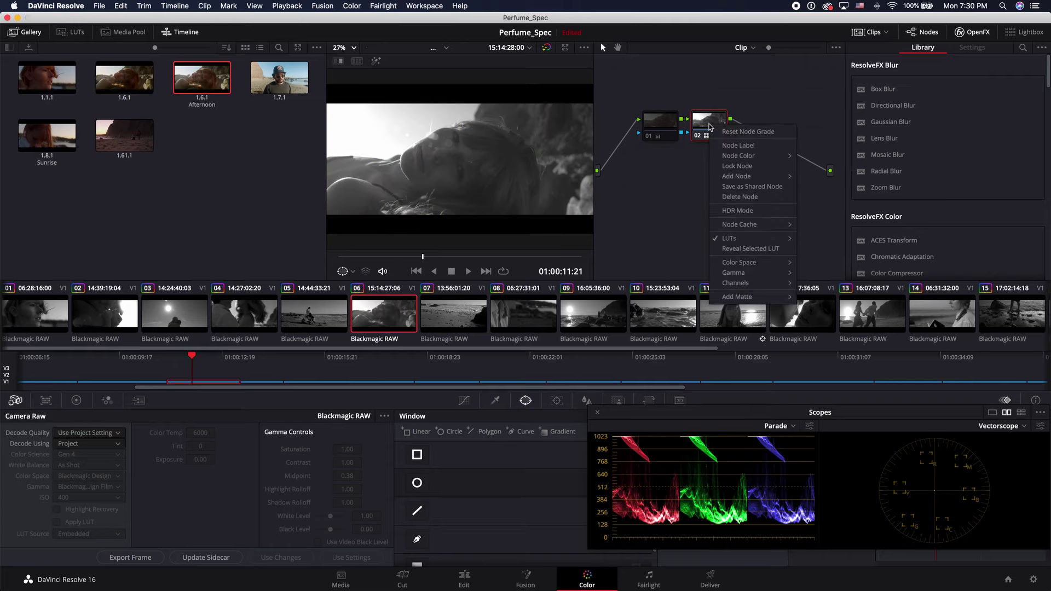
pyautogui.moveTo(742, 239)
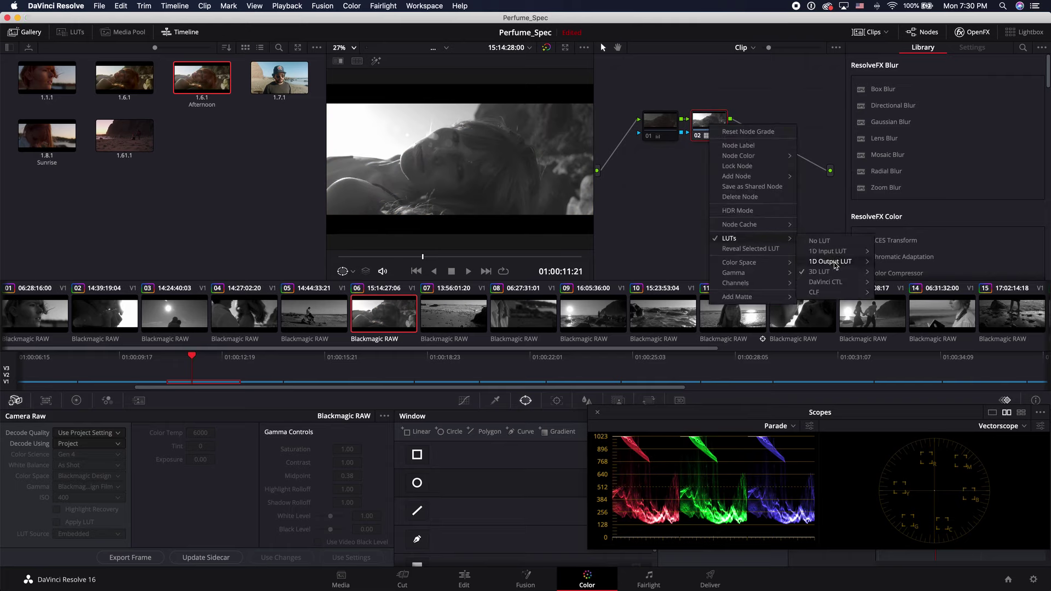
pyautogui.moveTo(832, 271)
pyautogui.moveTo(891, 321)
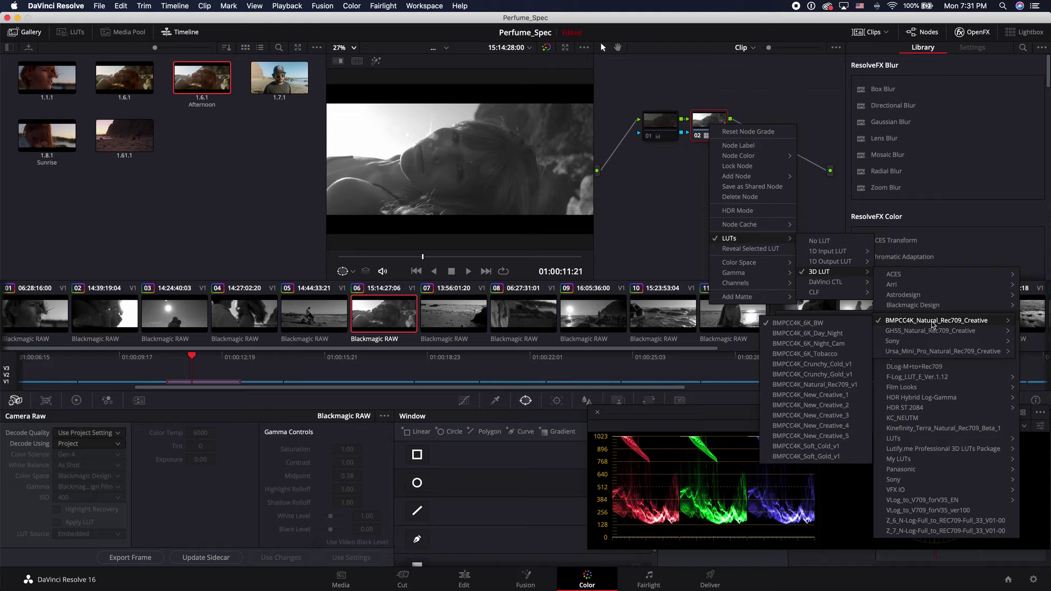
pyautogui.click(848, 325)
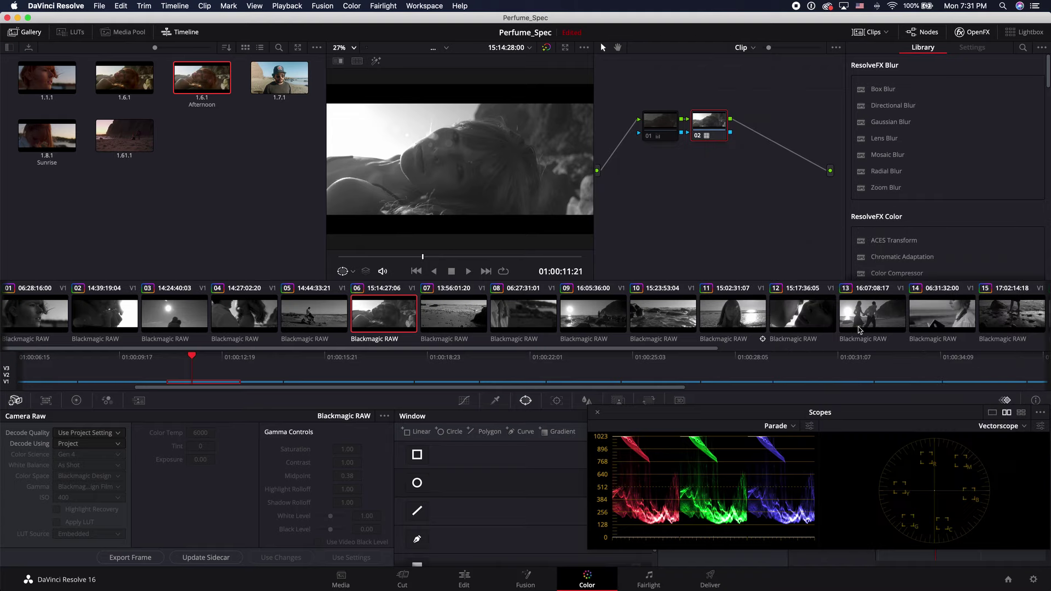
# - Toggle clip 06's LUT node 02 off and on to compare the color and black-and-white images
pyautogui.click(698, 136)
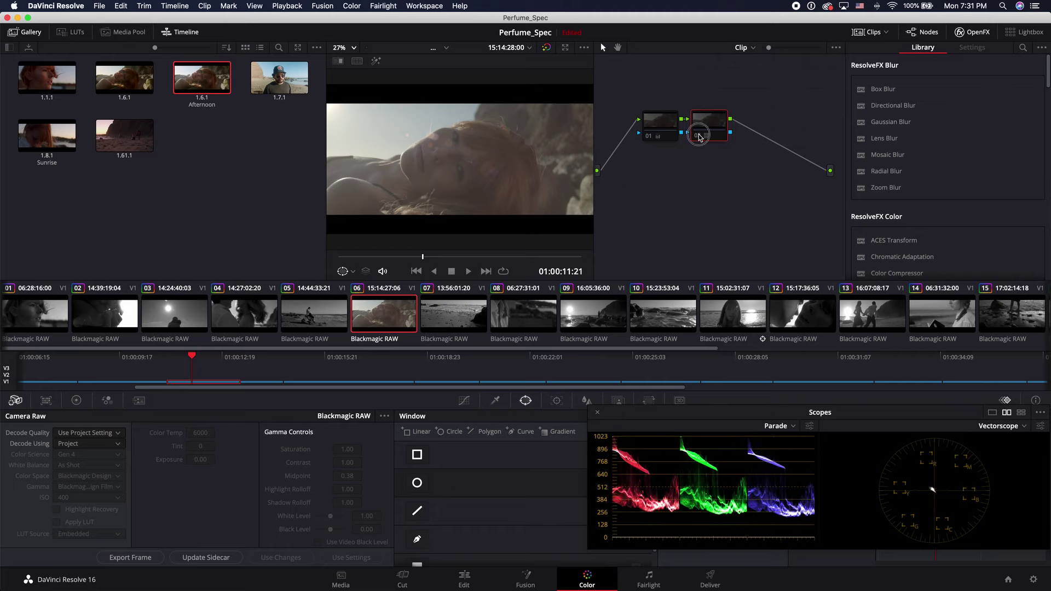
pyautogui.click(699, 136)
pyautogui.click(699, 136)
pyautogui.click(700, 137)
# - Show the primary color wheels for clip 06's node 01, and toggle nodes 01 and 02 to compare their effect
pyautogui.click(669, 125)
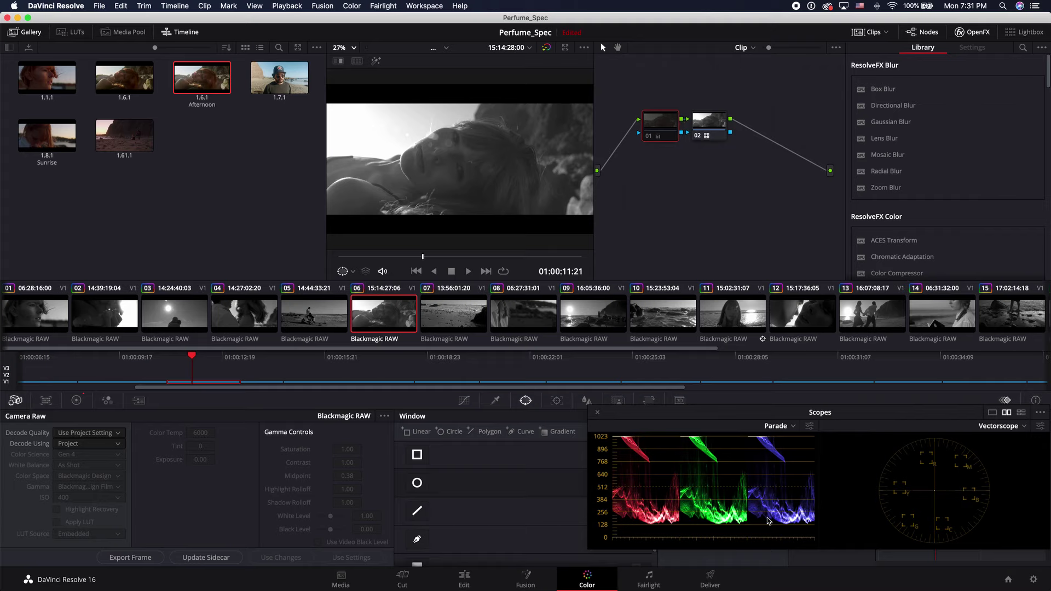
pyautogui.click(77, 400)
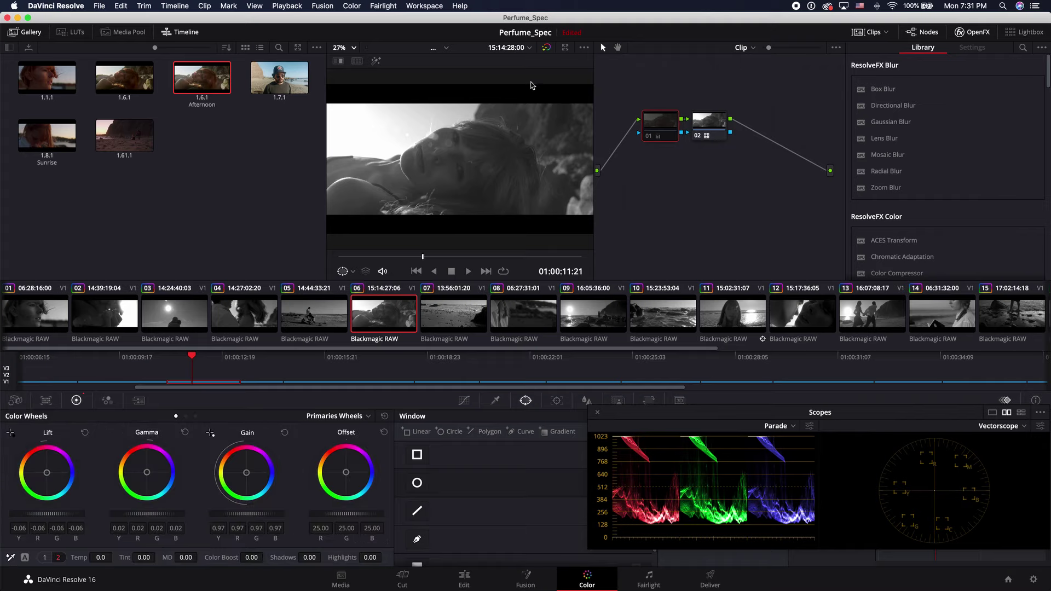
pyautogui.click(649, 137)
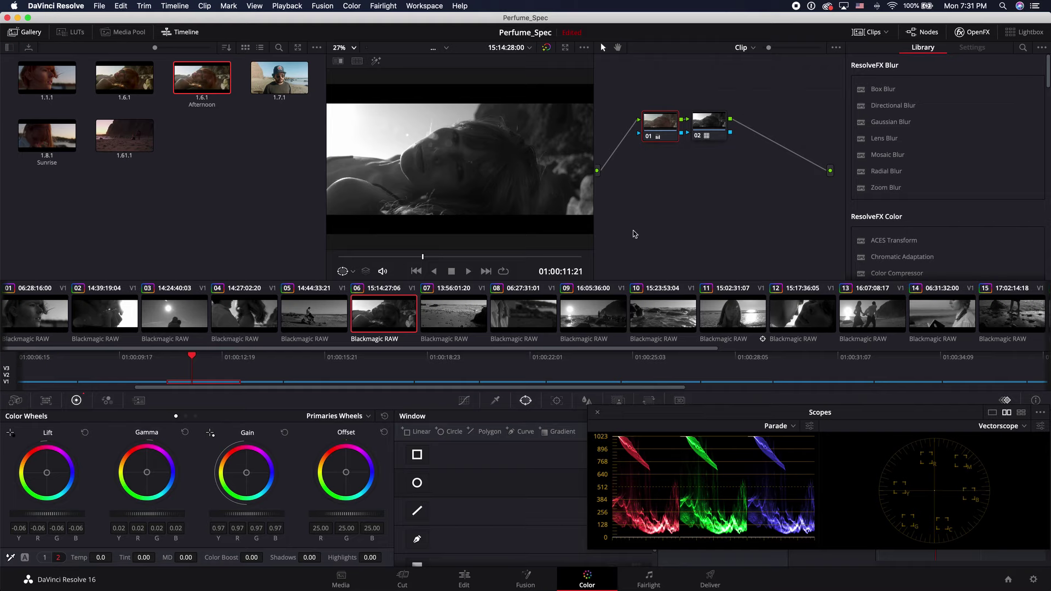
pyautogui.click(651, 137)
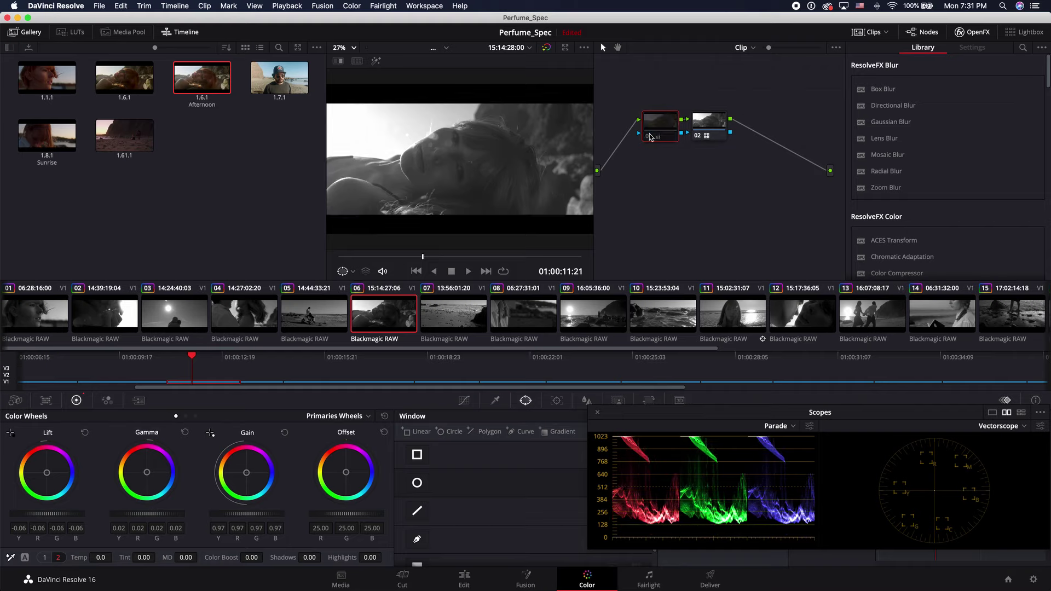
pyautogui.click(650, 137)
pyautogui.click(698, 136)
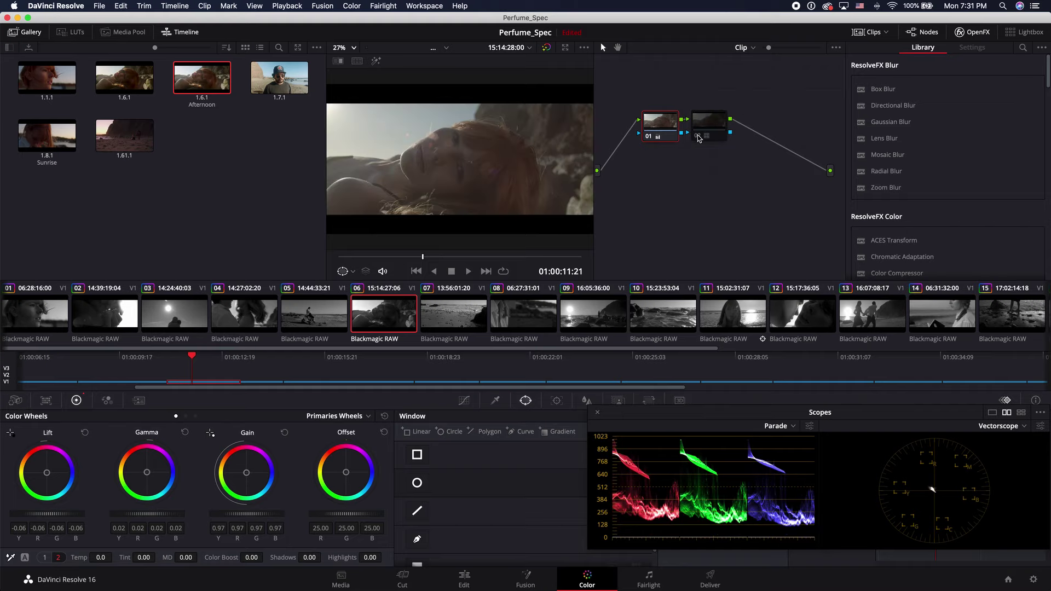
pyautogui.click(698, 136)
# - Scrub clip 09 to 01:00:19:10 and compare it full screen with LUT node 02 on and off
pyautogui.click(594, 312)
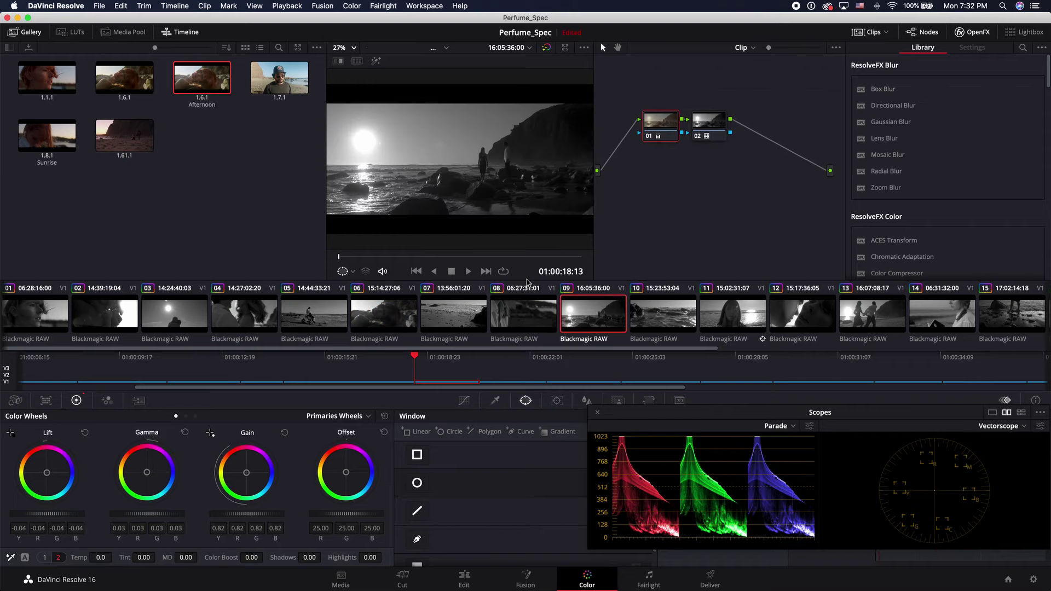
pyautogui.moveTo(405, 255); pyautogui.dragTo(450, 257)
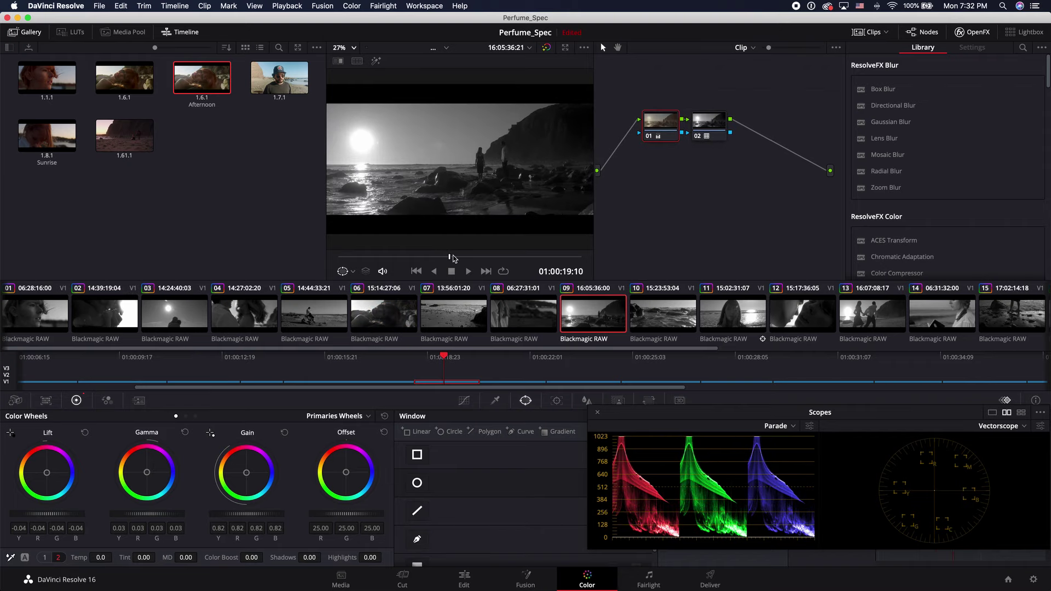
pyautogui.press('super+f')
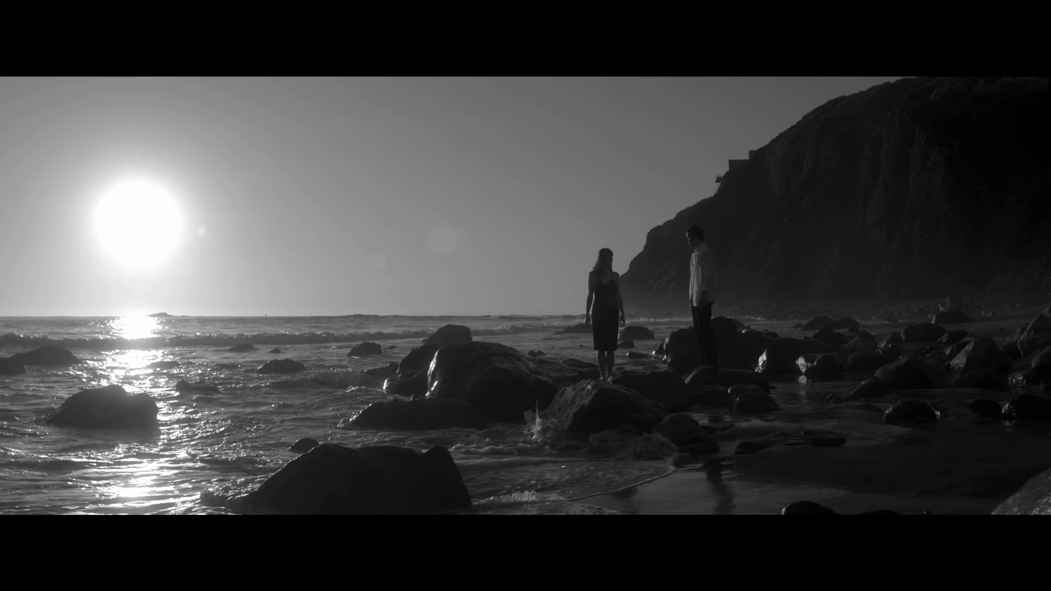
pyautogui.press('super+f')
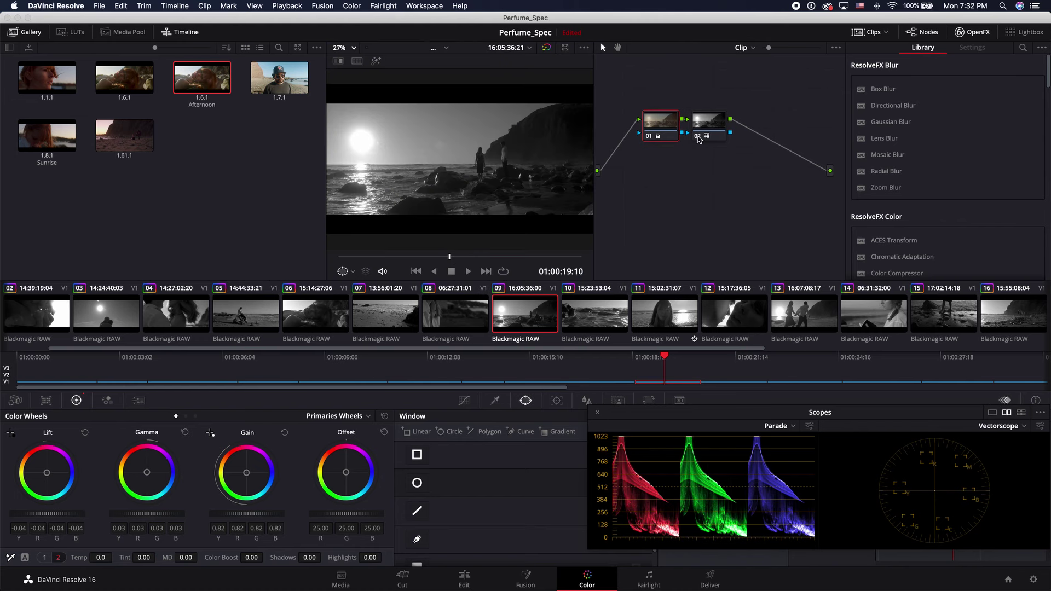
pyautogui.click(698, 137)
pyautogui.press('super+f')
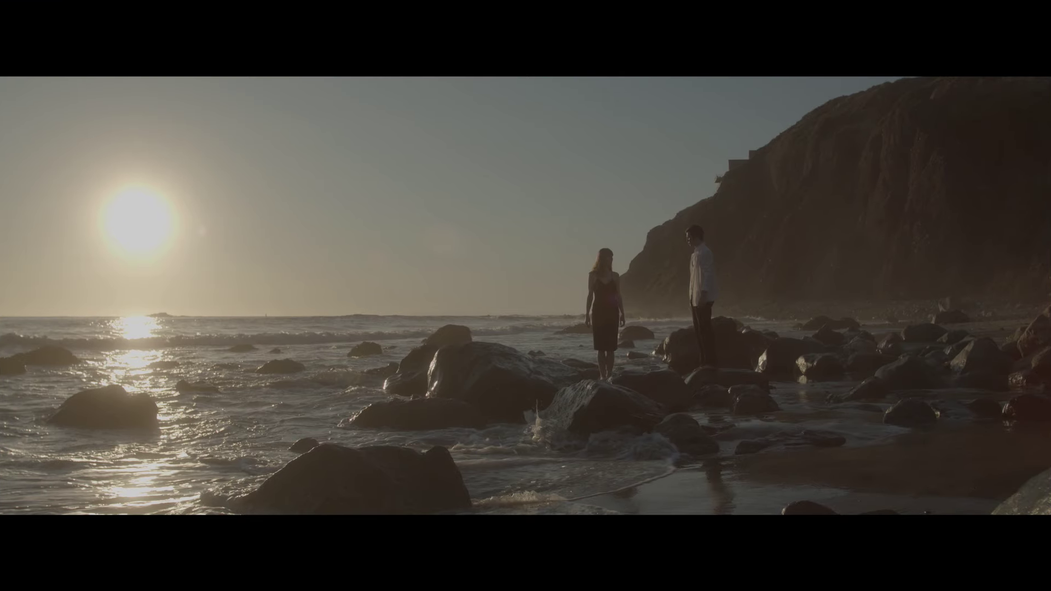
pyautogui.press('super+f')
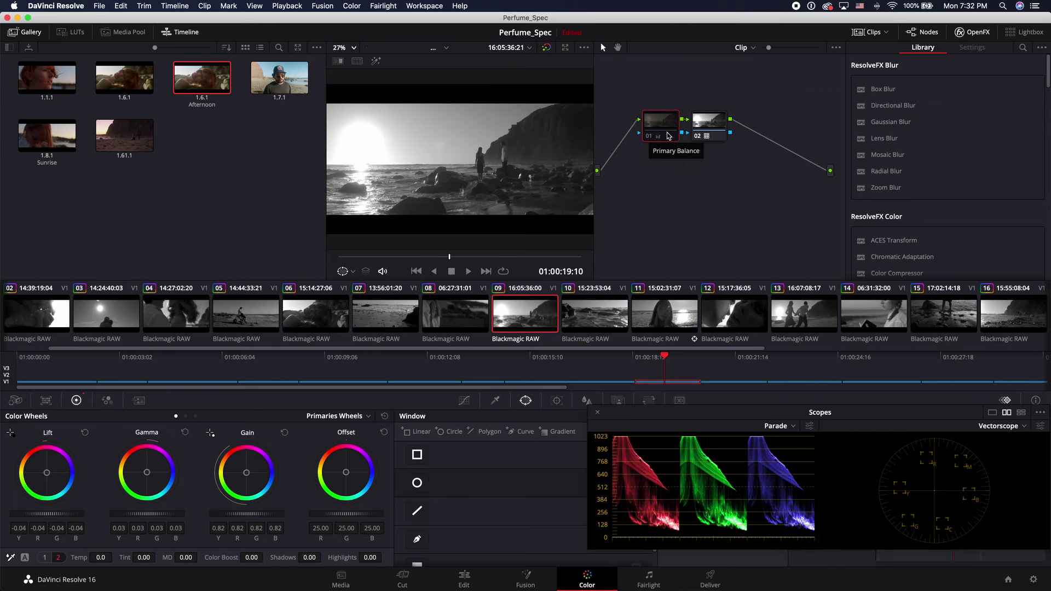
# - Toggle clip 09's Primary Balance node repeatedly to compare the contrast, and open clip 11
pyautogui.click(650, 138)
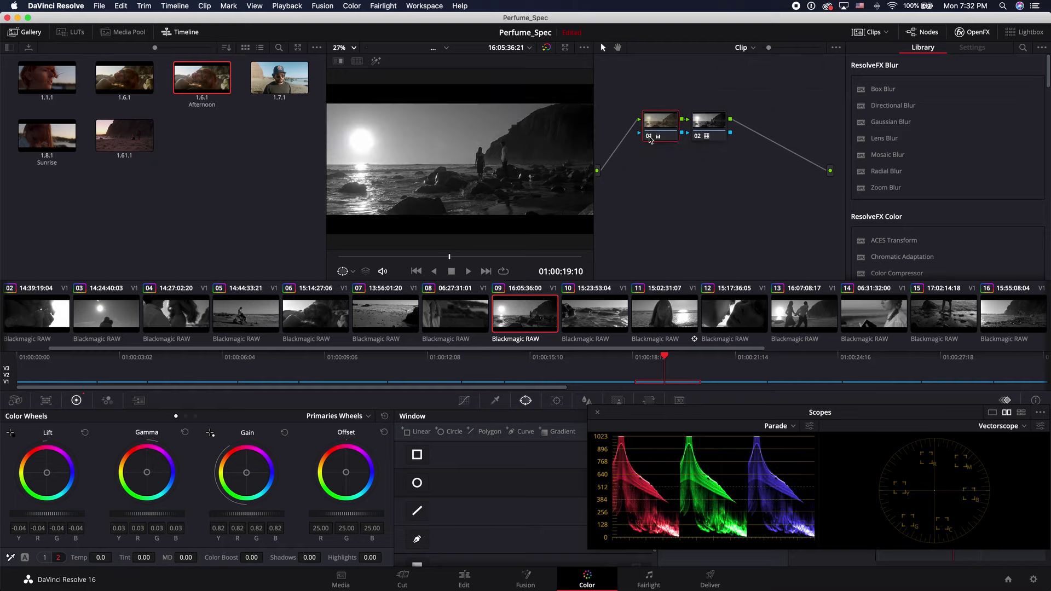
pyautogui.click(650, 137)
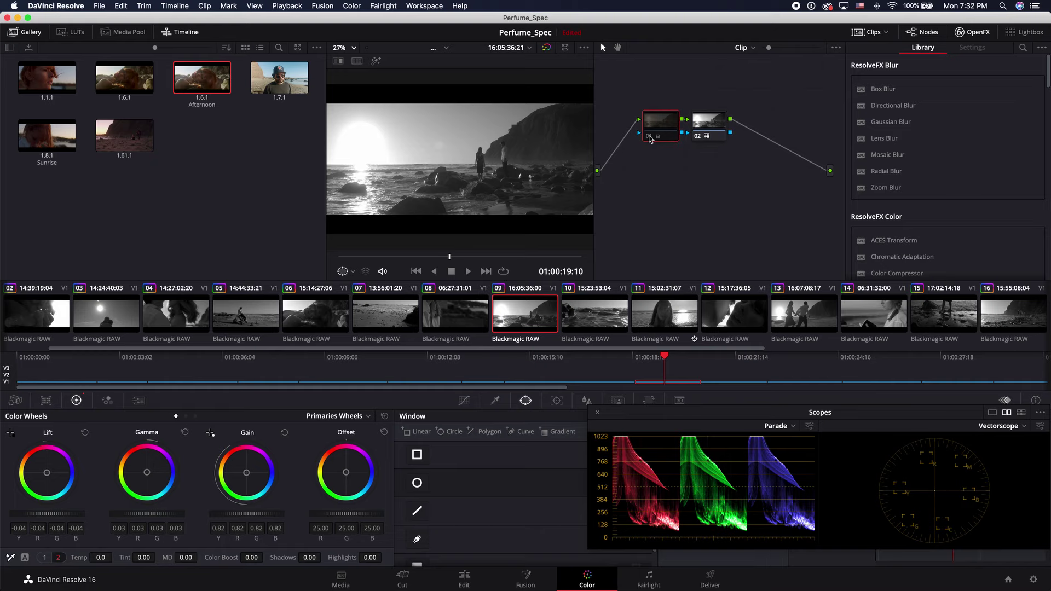
pyautogui.click(650, 138)
pyautogui.click(650, 138)
pyautogui.click(650, 138)
pyautogui.click(650, 138)
pyautogui.click(650, 138)
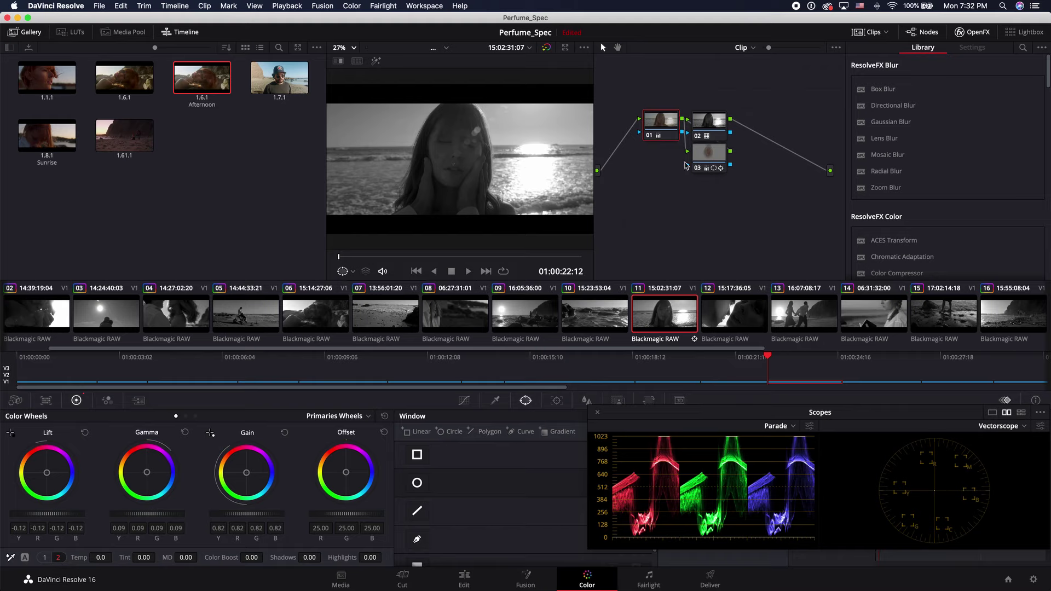
# - Inspect clip 11's windowed node 03, disable nodes 01 and 03 to view only the LUT, and re-enable node 01
pyautogui.click(709, 155)
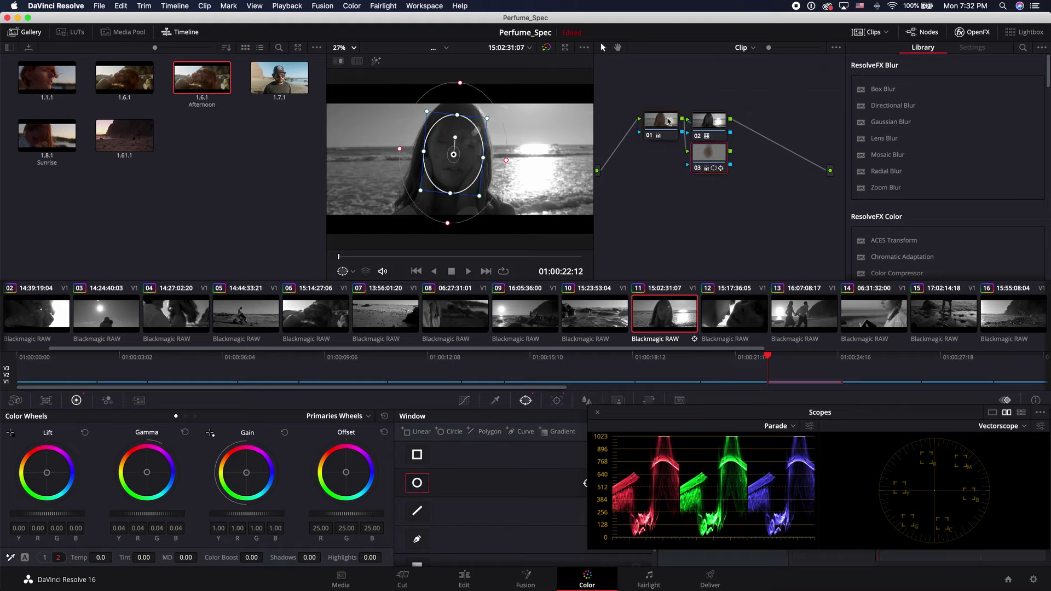
pyautogui.click(671, 121)
pyautogui.click(650, 133)
pyautogui.click(697, 168)
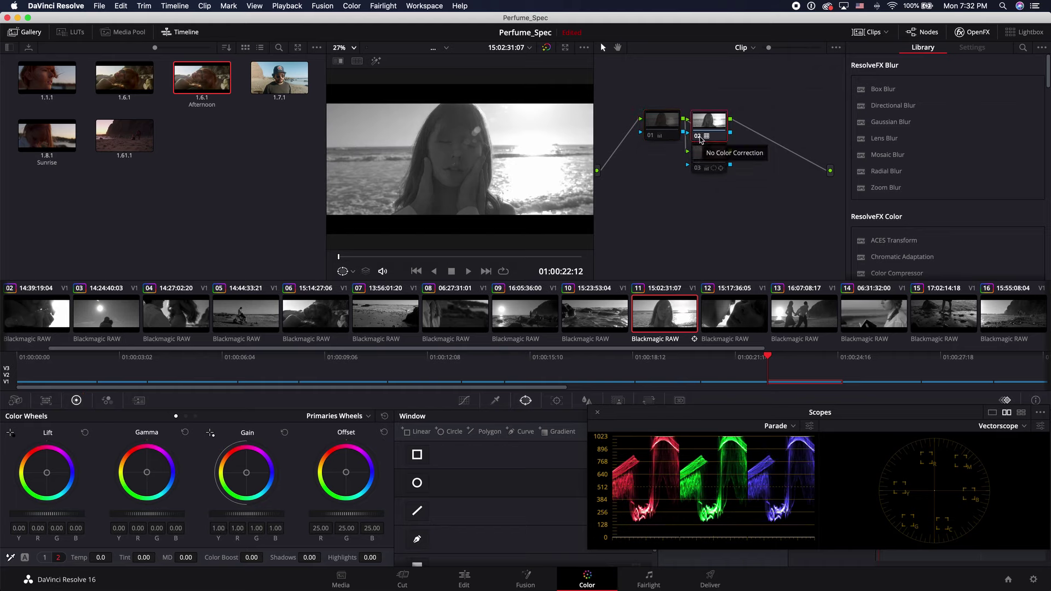
pyautogui.click(702, 139)
pyautogui.click(701, 137)
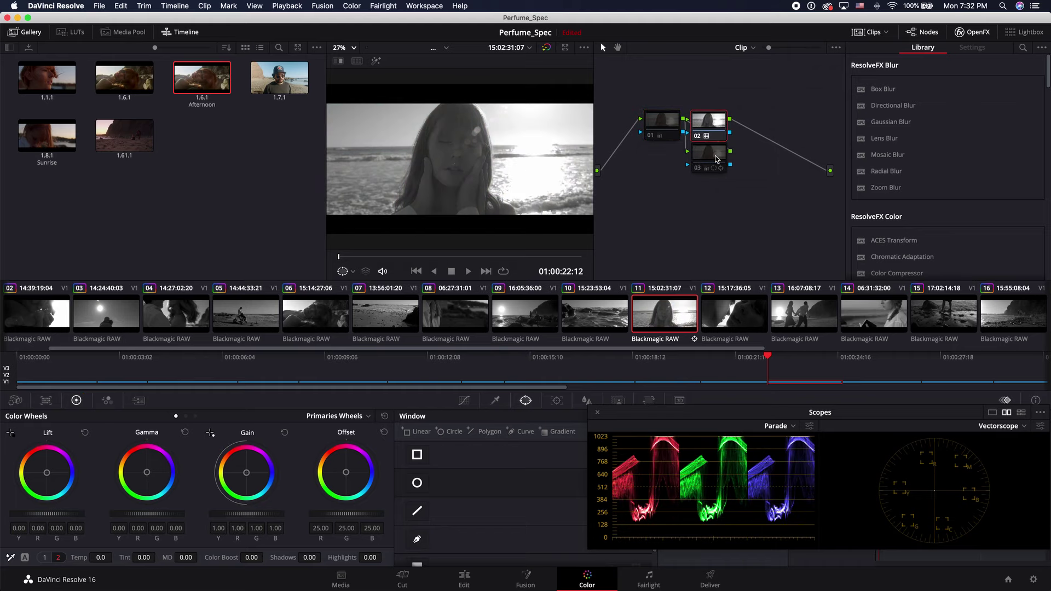
pyautogui.click(648, 137)
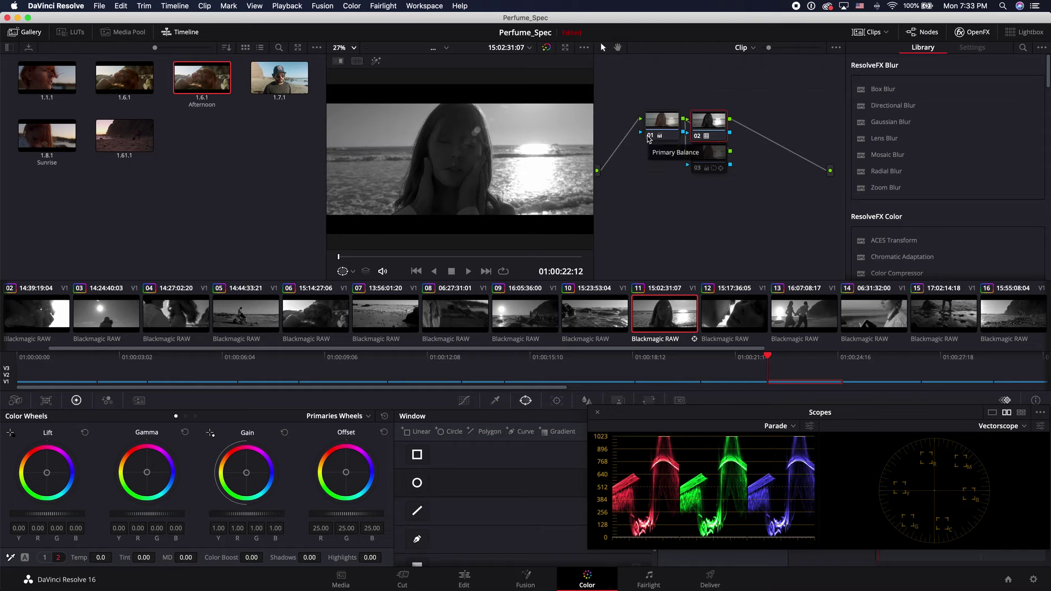
# - Select clip 11's node 03 and toggle it off and on to compare the face brightening, leaving it enabled
pyautogui.click(707, 151)
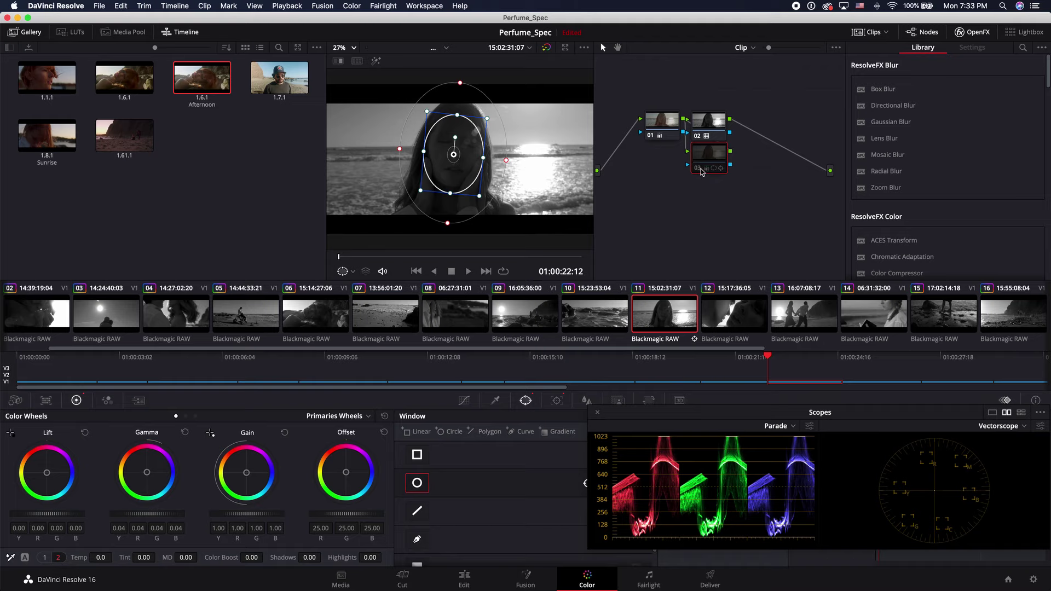
pyautogui.click(701, 172)
pyautogui.click(700, 171)
pyautogui.click(700, 171)
pyautogui.click(700, 171)
pyautogui.click(700, 171)
pyautogui.click(700, 171)
pyautogui.click(700, 172)
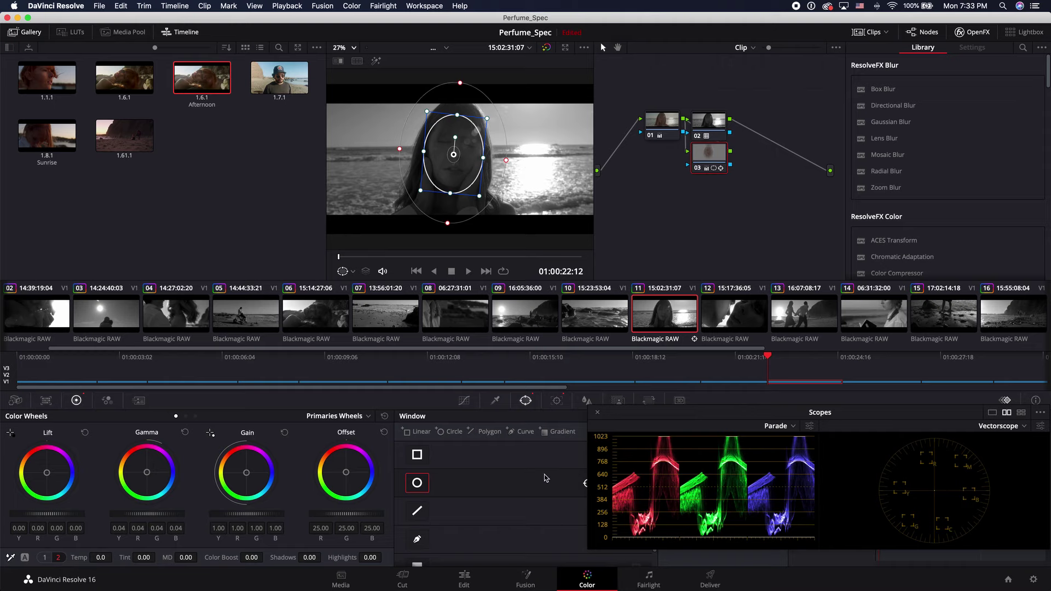
# - Close the scopes and track node 03's circular face window in reverse and forward through clip 11 with the window tracker
pyautogui.click(557, 401)
pyautogui.click(598, 412)
pyautogui.click(734, 415)
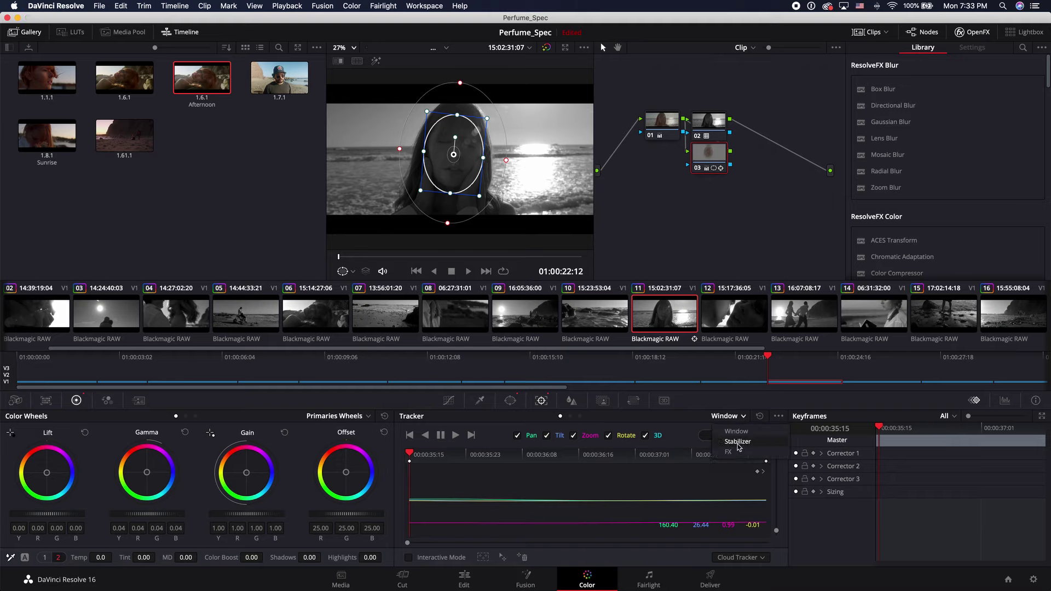
pyautogui.click(738, 432)
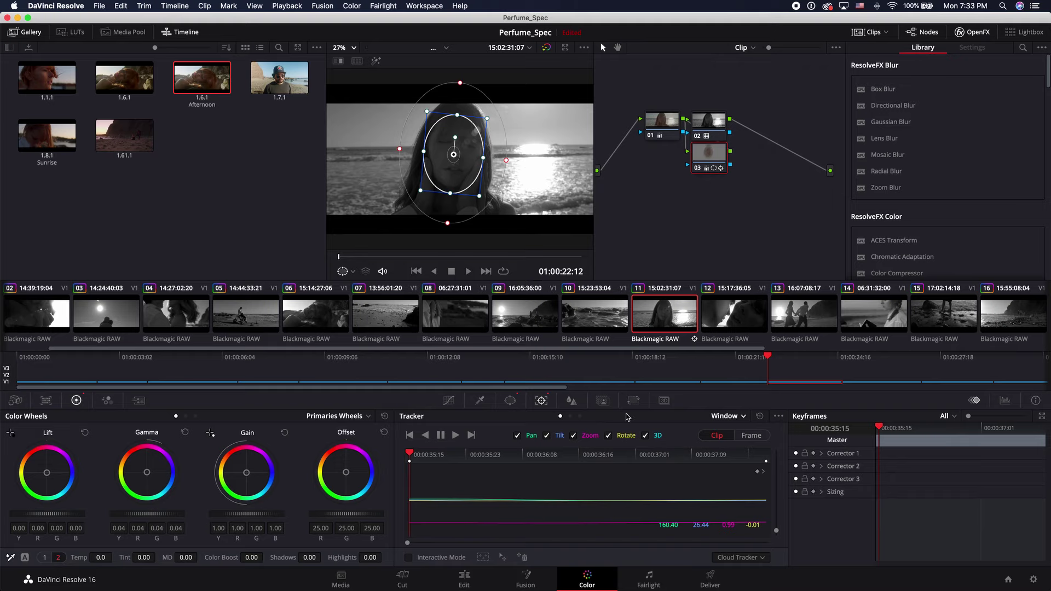
pyautogui.click(426, 435)
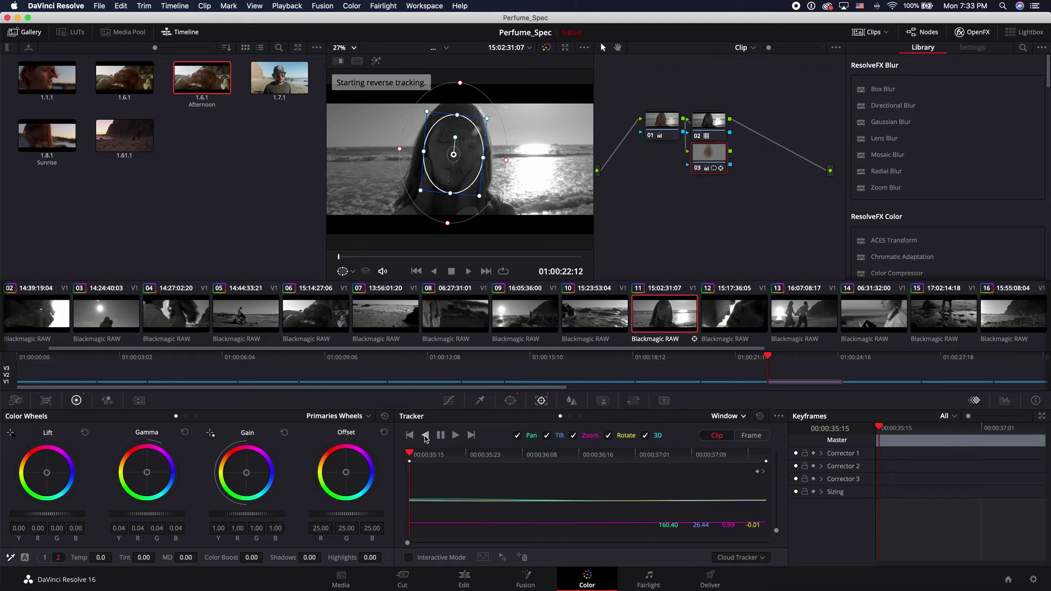
pyautogui.click(458, 435)
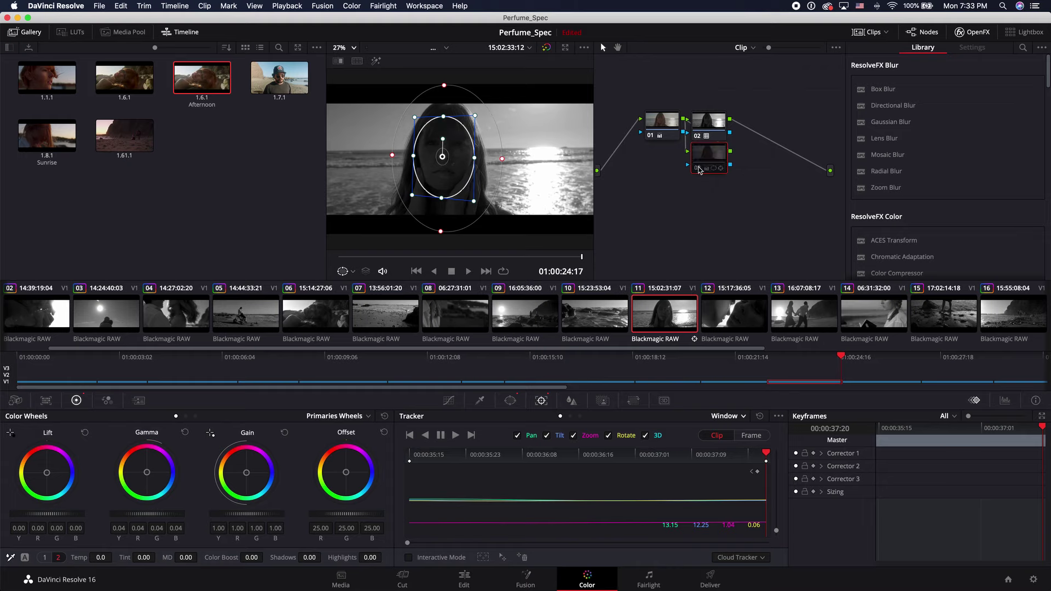
# - Select clip 11's node 01, move on to clip 12, and toggle its Primary Balance node to compare the close-up
pyautogui.click(657, 121)
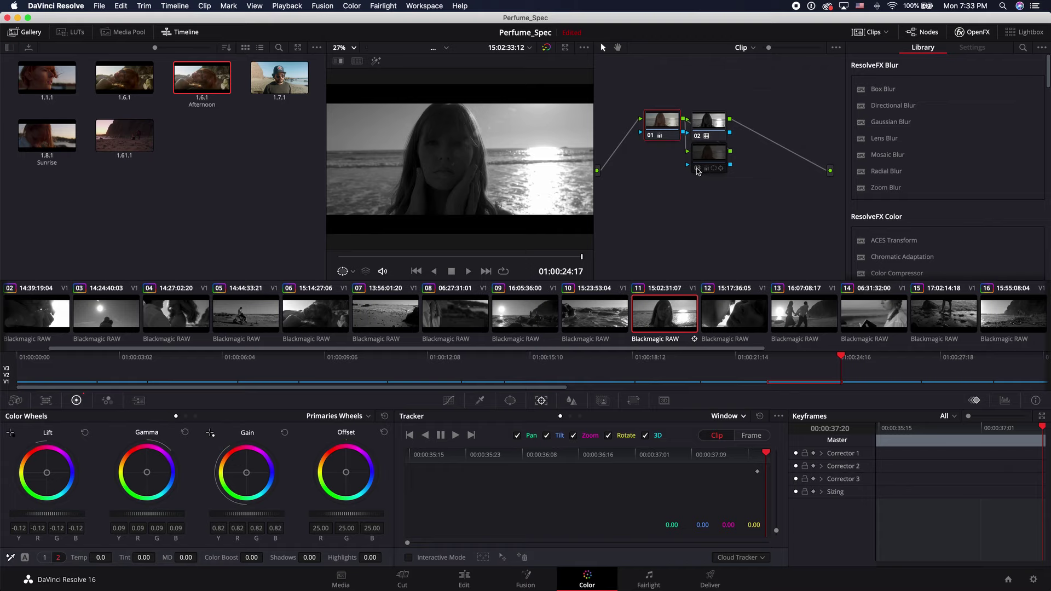
pyautogui.press('Down')
pyautogui.click(650, 136)
pyautogui.click(652, 136)
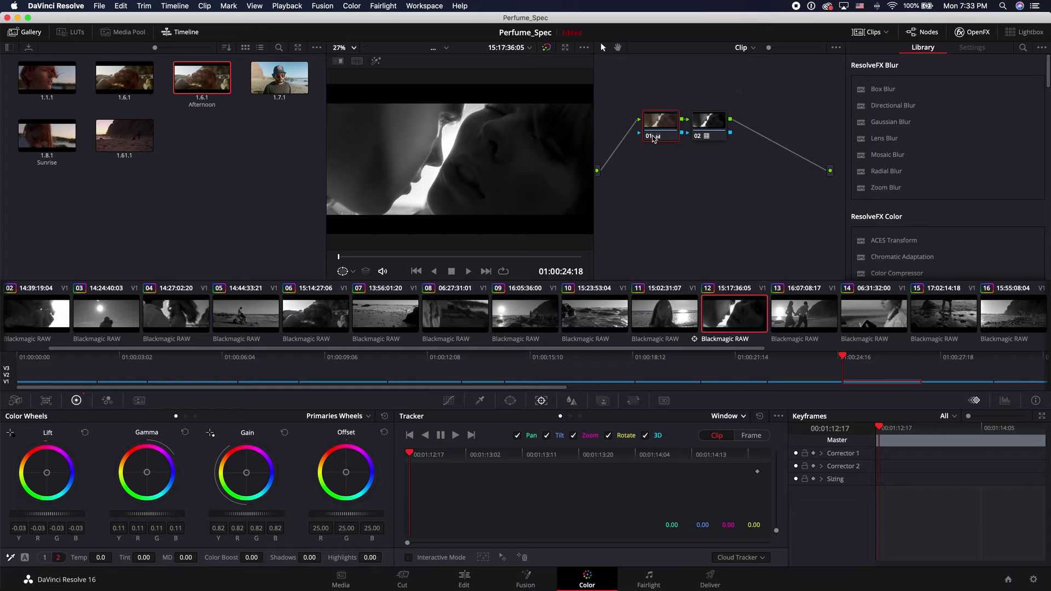
pyautogui.click(724, 121)
# - Open clip 13's shot of the couple running on the beach and play it full screen
pyautogui.click(803, 319)
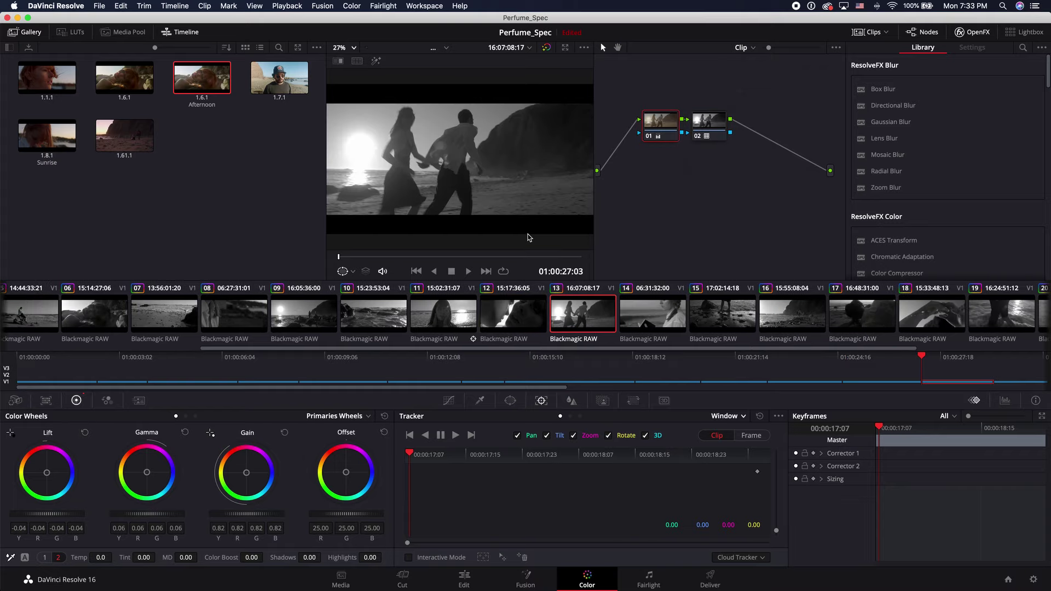
pyautogui.press('super+f')
pyautogui.press('space')
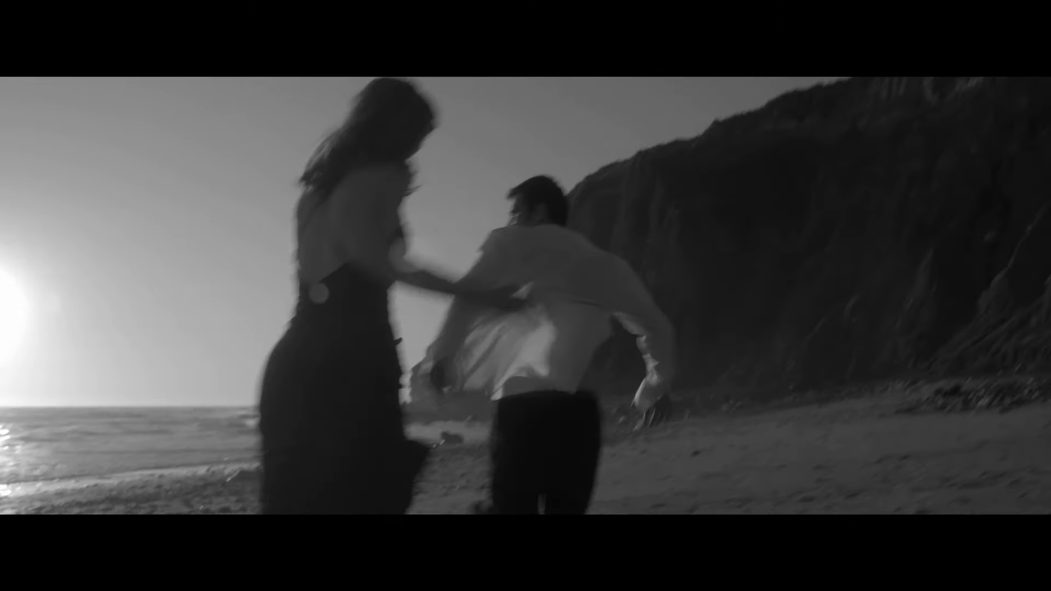